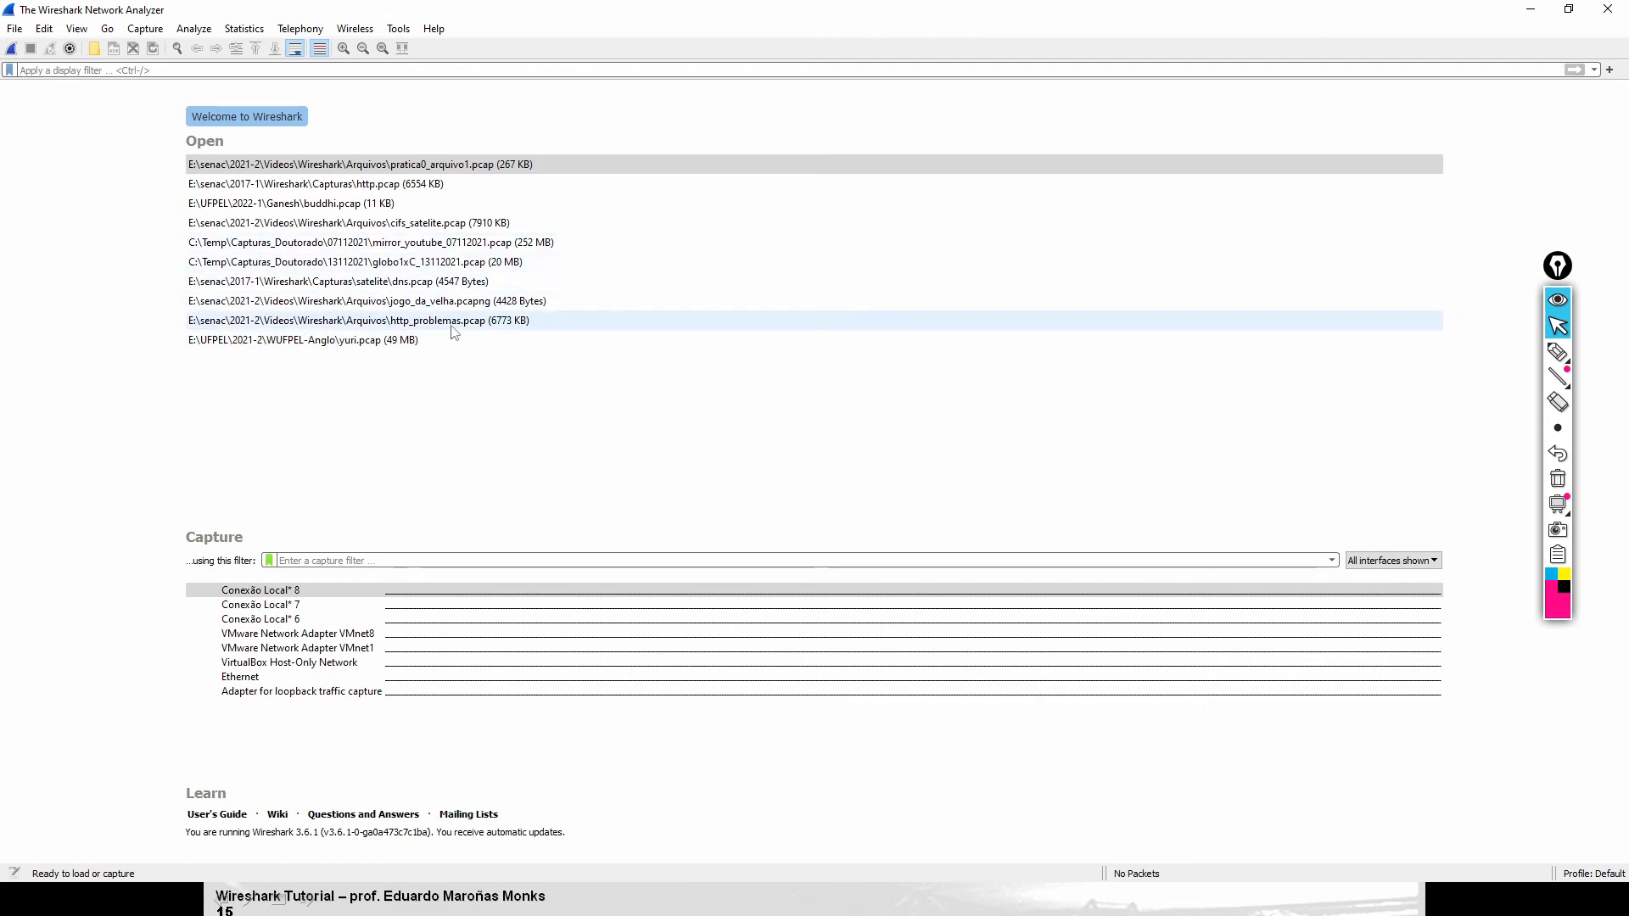
Open the recent capture file mirror_youtube_07112021.pcap
{"action": "left_click", "coordinate": [430, 248]}
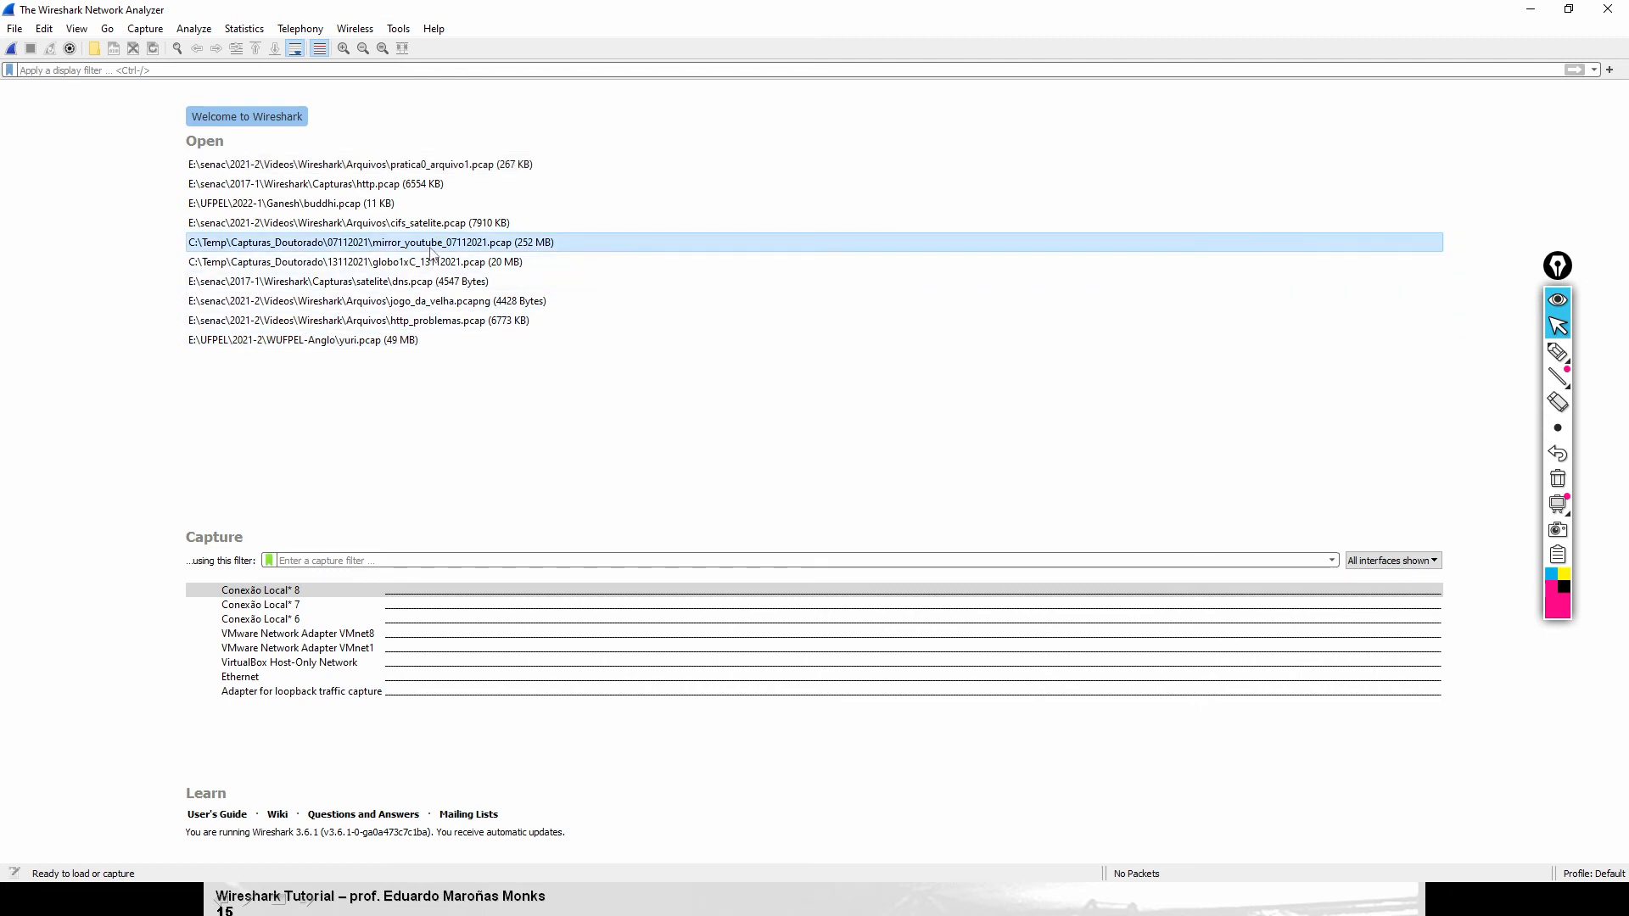
{"action": "double_click", "coordinate": [430, 249]}
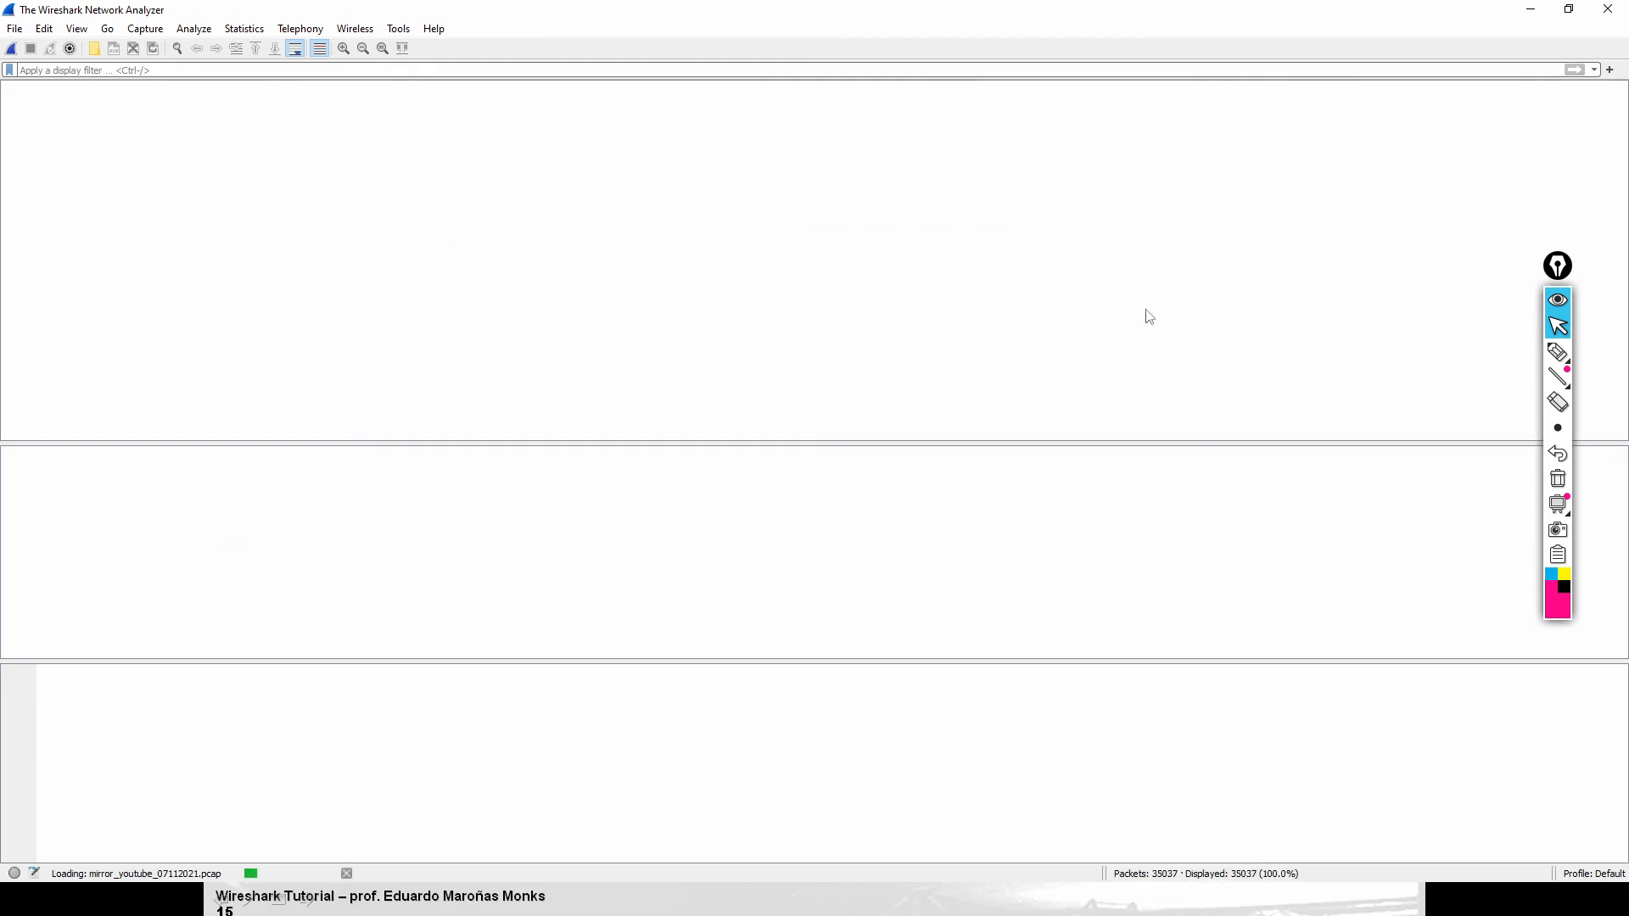
Draw a pen arrow pointing at the file loading progress and erase the annotation
{"action": "left_click", "coordinate": [1585, 352]}
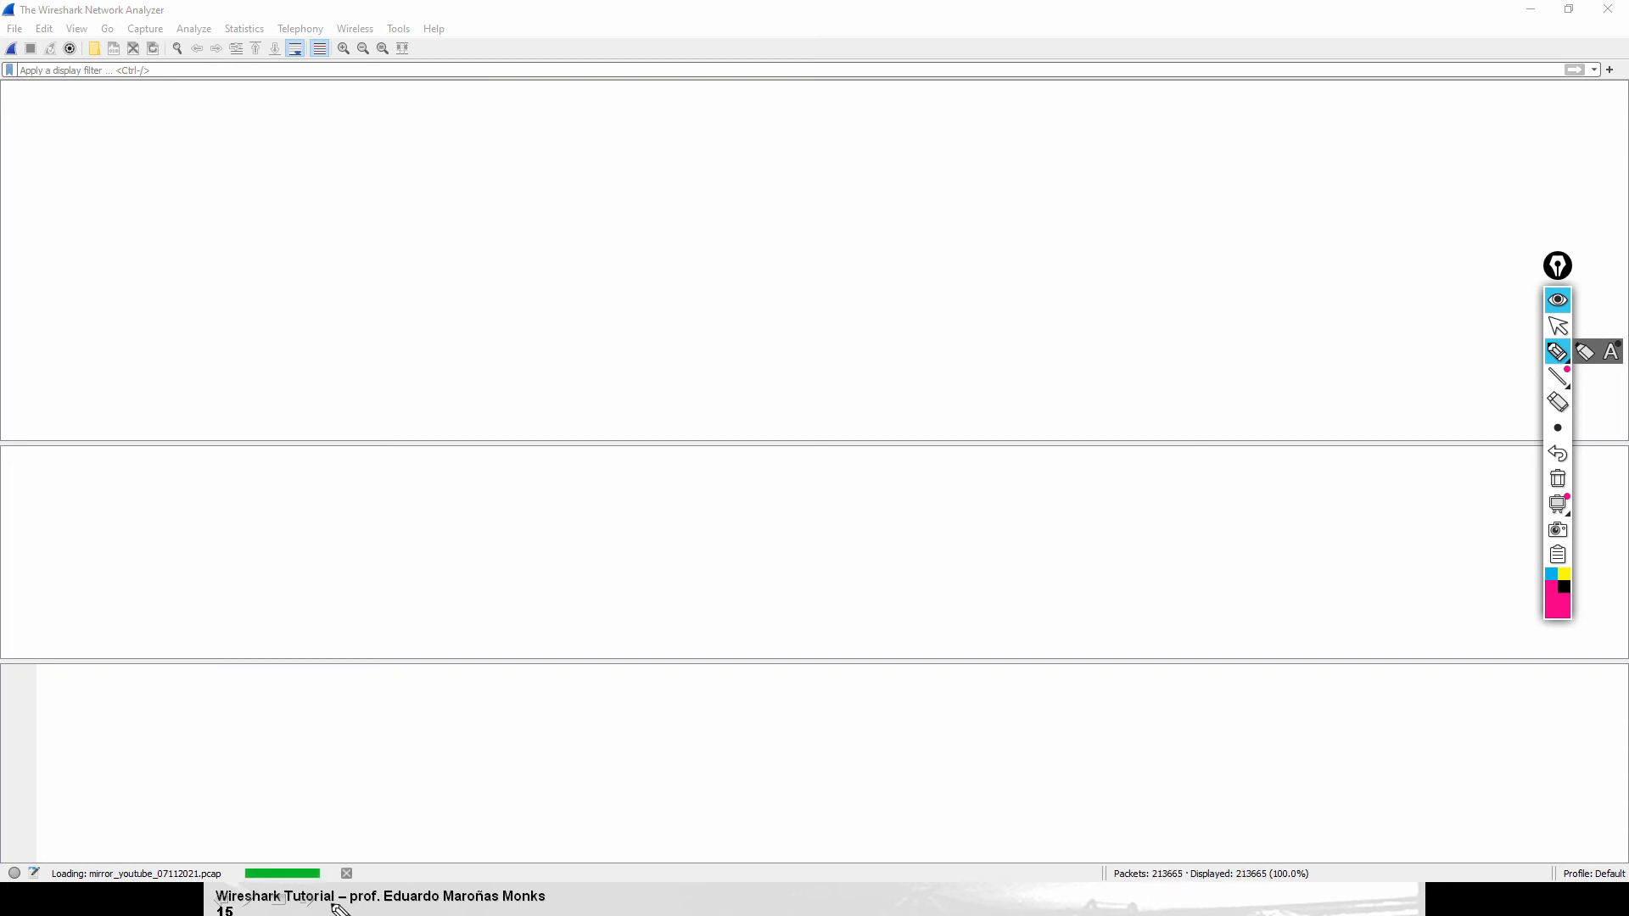
{"action": "left_click_drag", "start_coordinate": [341, 824], "coordinate": [310, 858]}
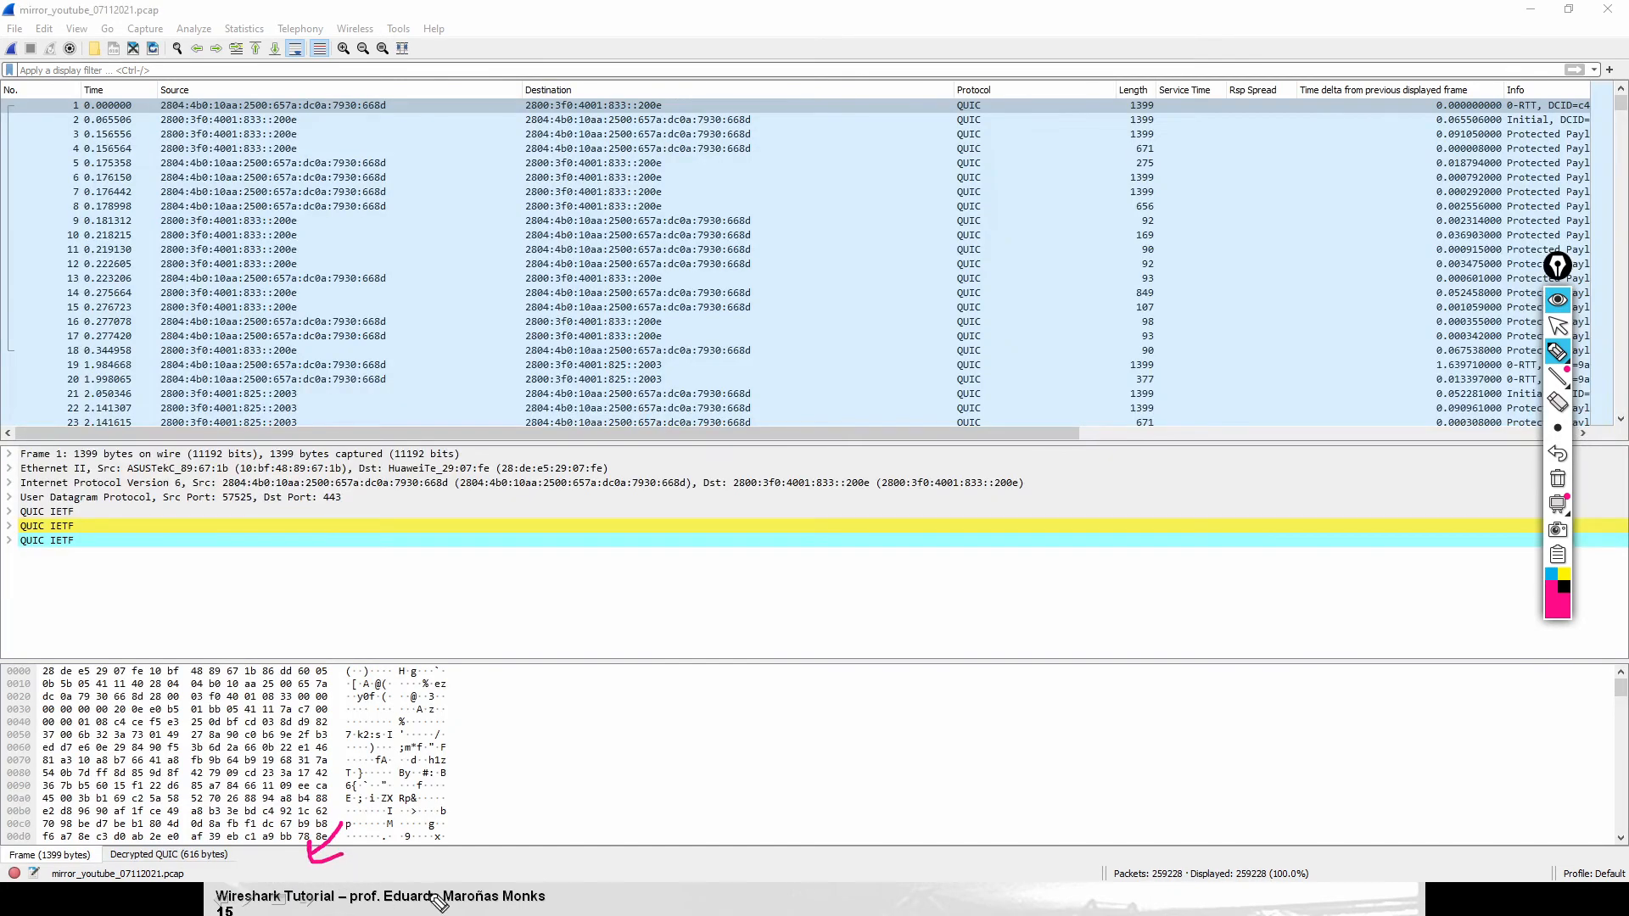
{"action": "left_click", "coordinate": [1558, 478]}
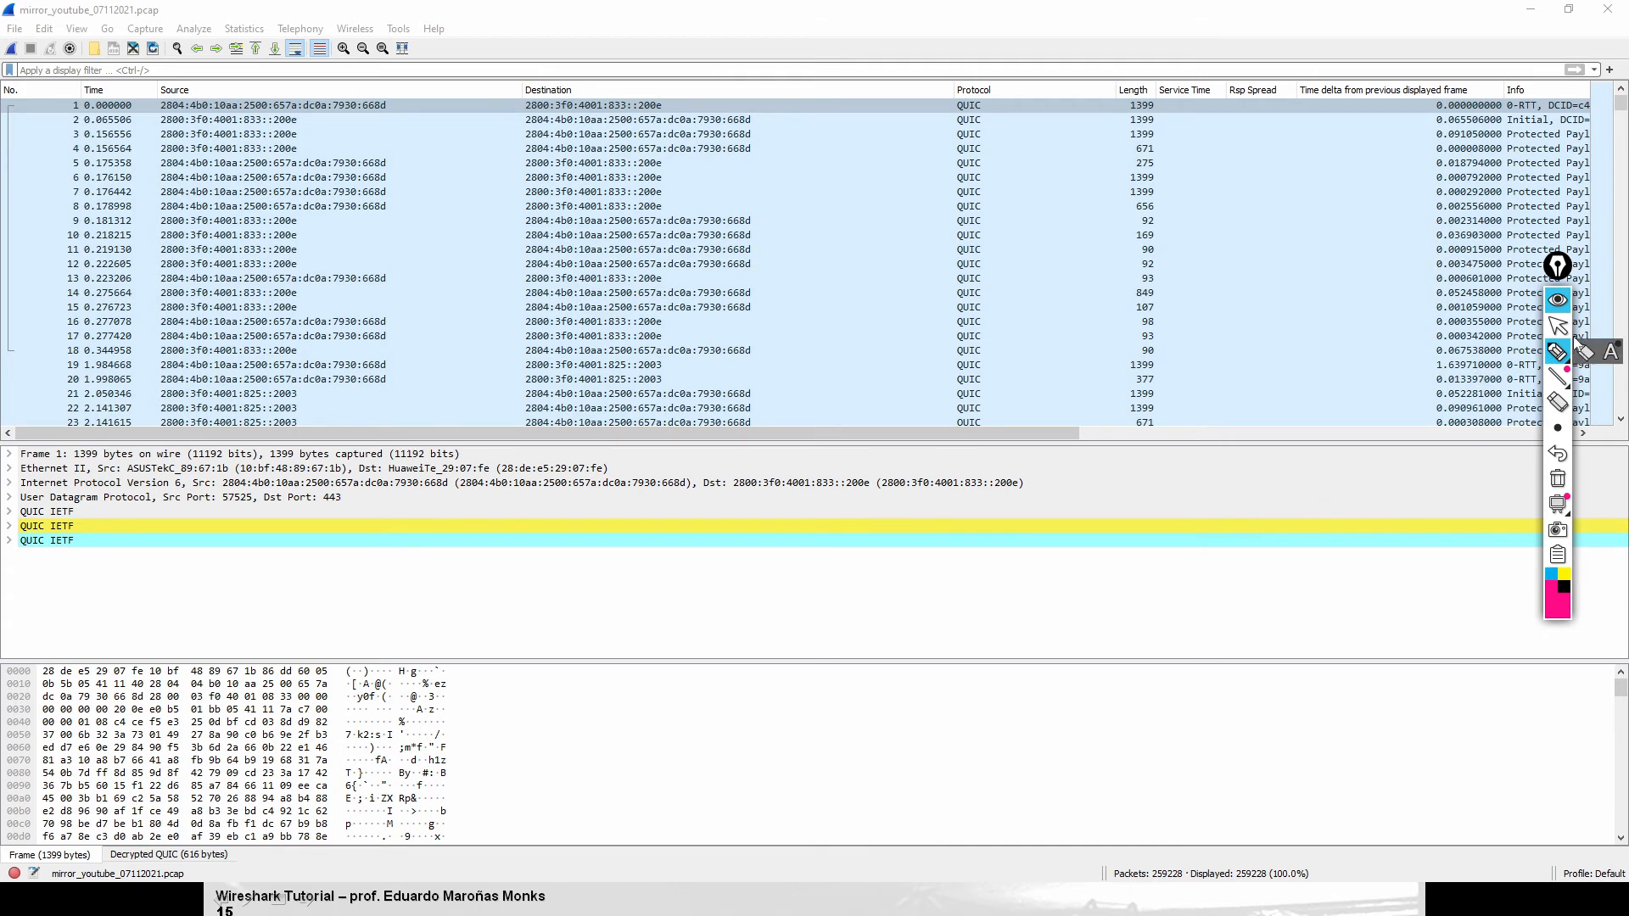
{"action": "left_click", "coordinate": [1558, 326]}
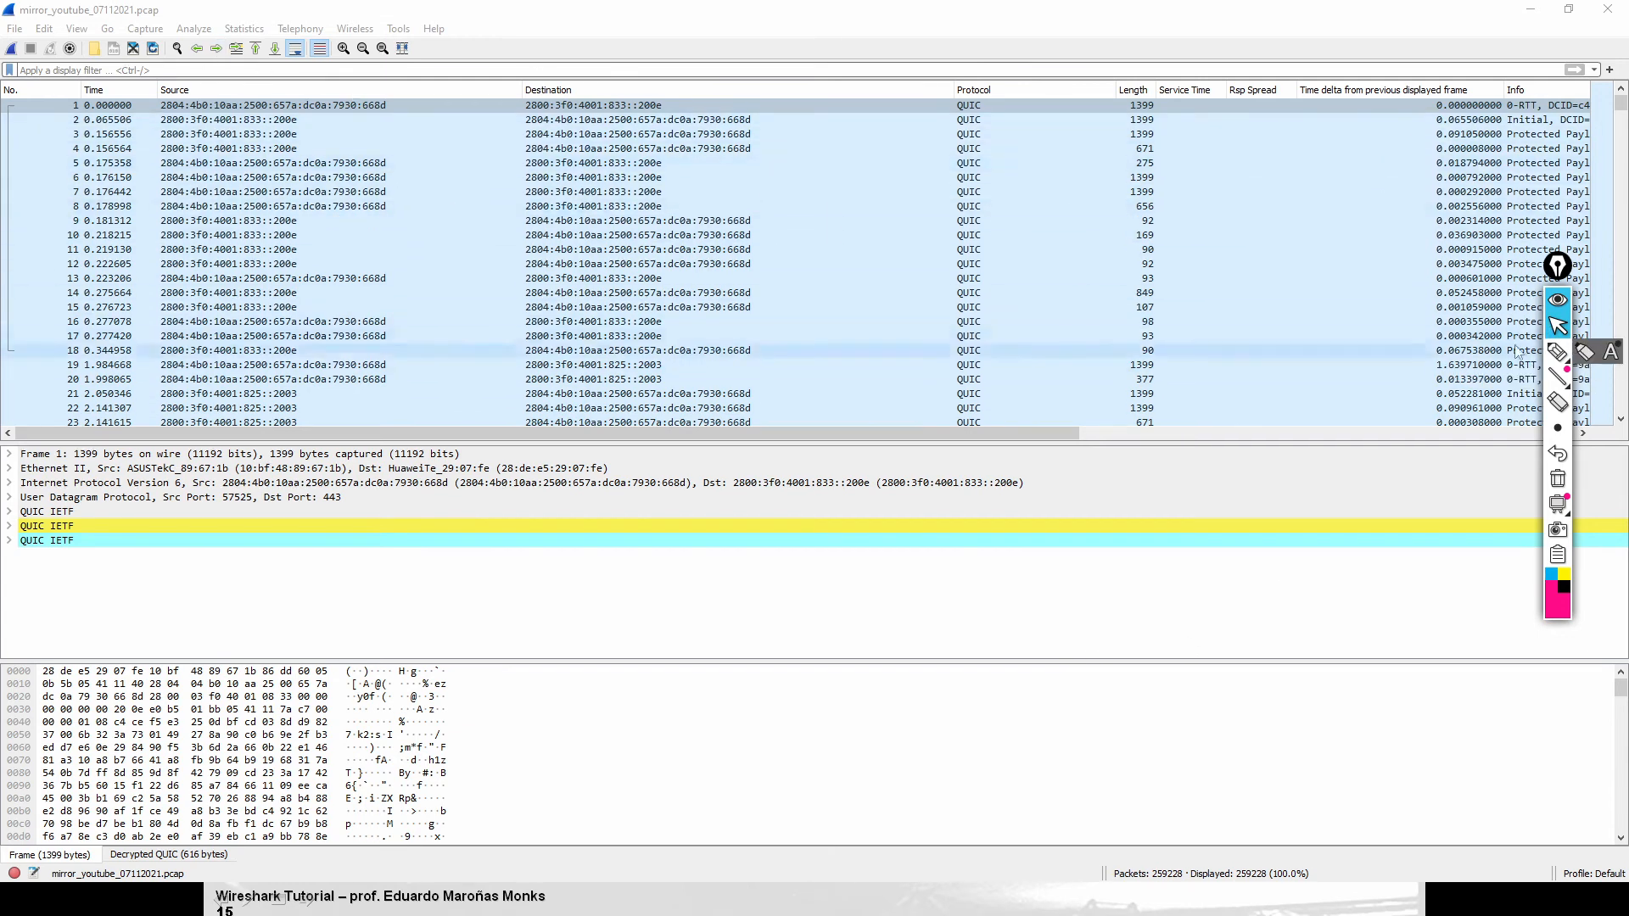
Review the history of recently used display filters without choosing one
{"action": "left_click", "coordinate": [1595, 70]}
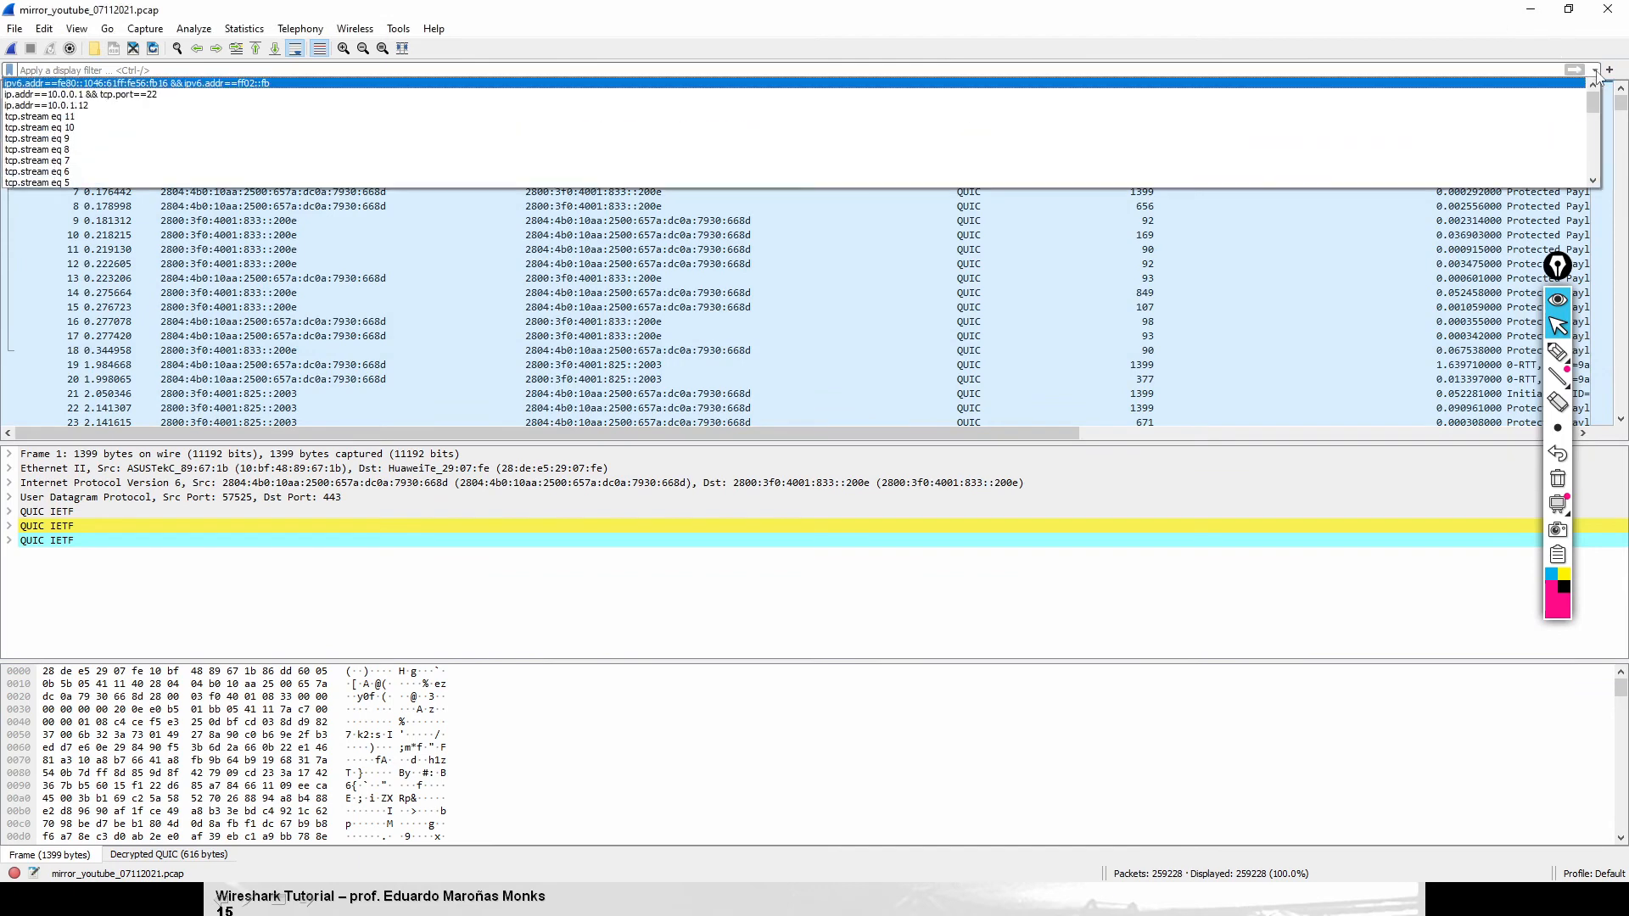
{"action": "mouse_move", "coordinate": [1595, 101]}
{"action": "left_mouse_down"}
{"action": "mouse_move", "coordinate": [1602, 175]}
{"action": "mouse_move", "coordinate": [1614, 85]}
{"action": "left_mouse_up"}
{"action": "left_click", "coordinate": [1593, 73]}
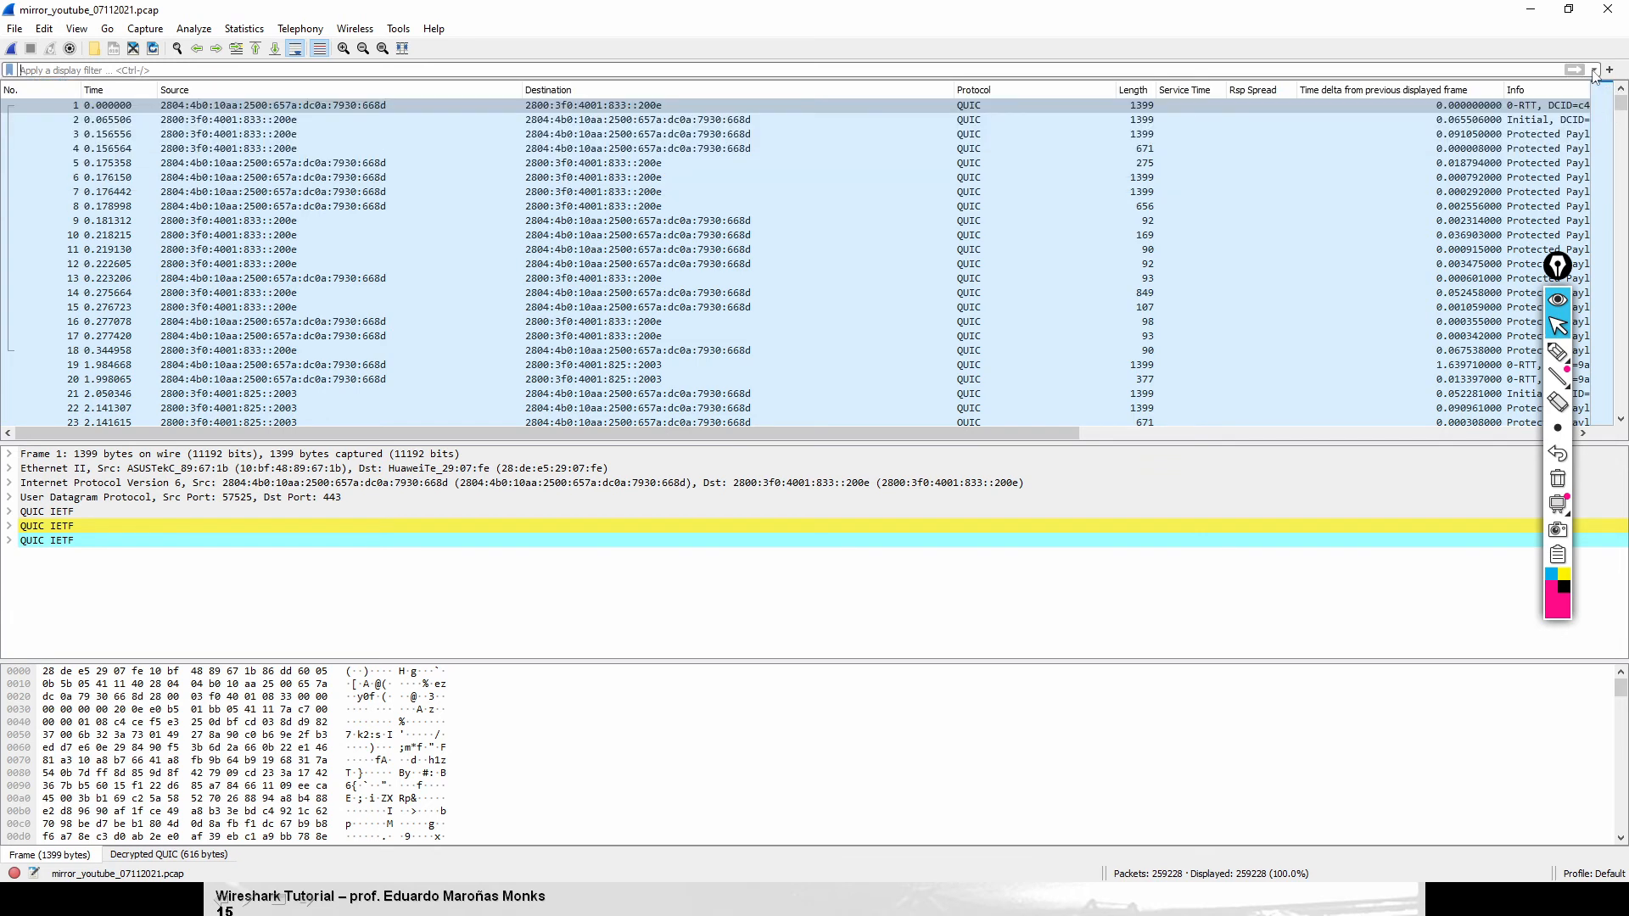
{"action": "left_click", "coordinate": [1594, 72]}
{"action": "left_click", "coordinate": [1593, 73]}
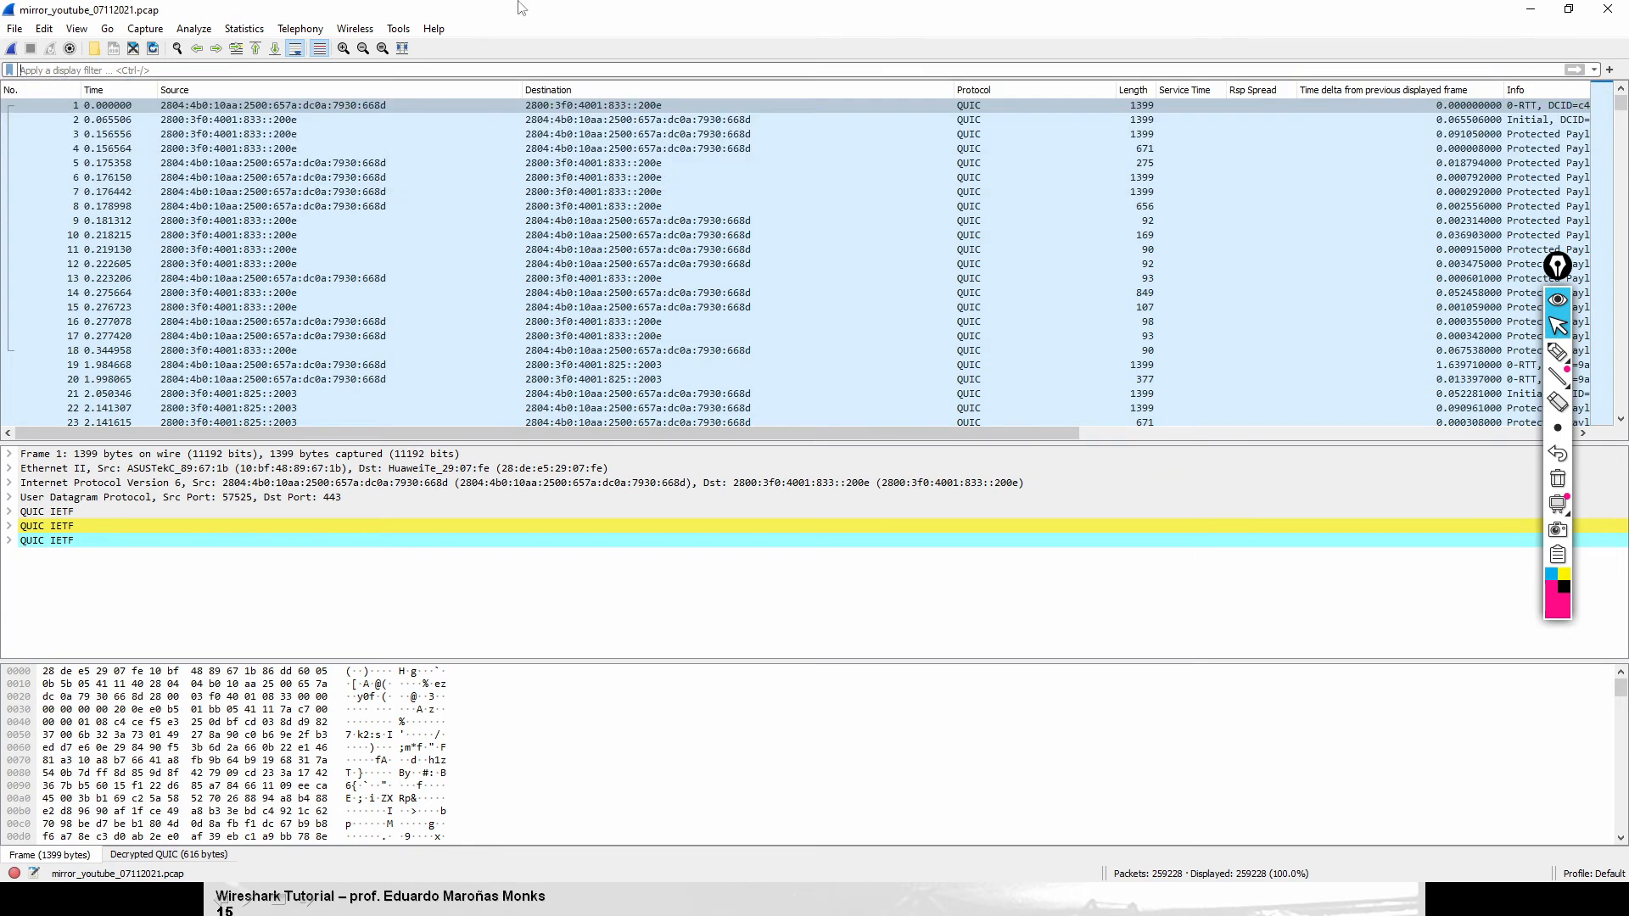
Add a new entry named MySQL to the saved display filters
{"action": "left_click", "coordinate": [9, 71]}
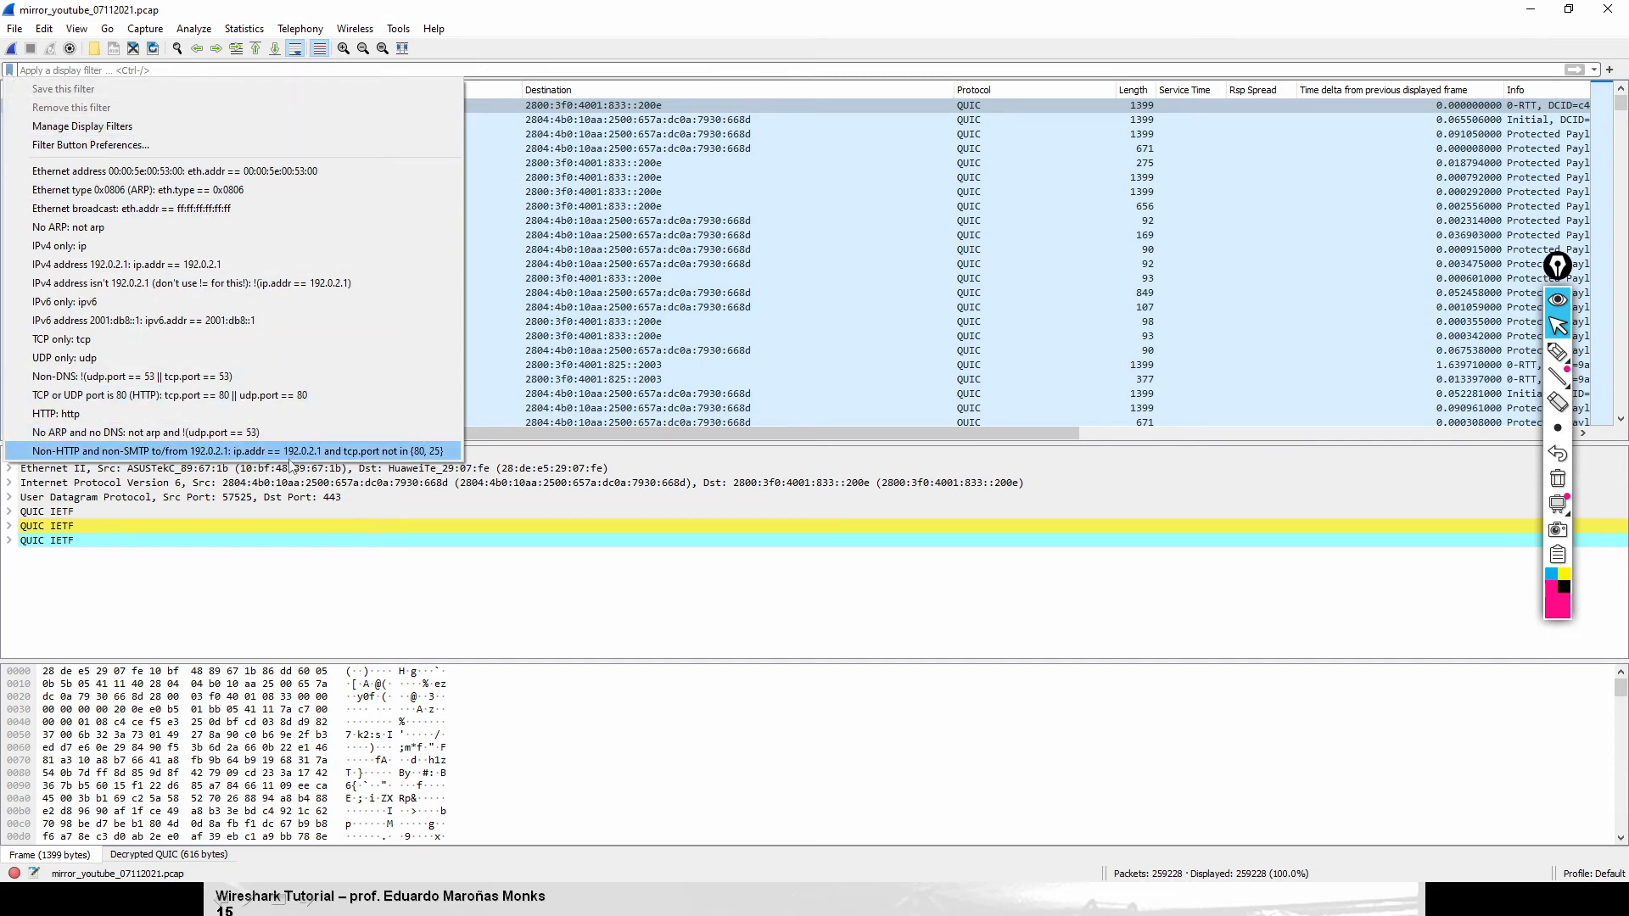
{"action": "left_click", "coordinate": [99, 128]}
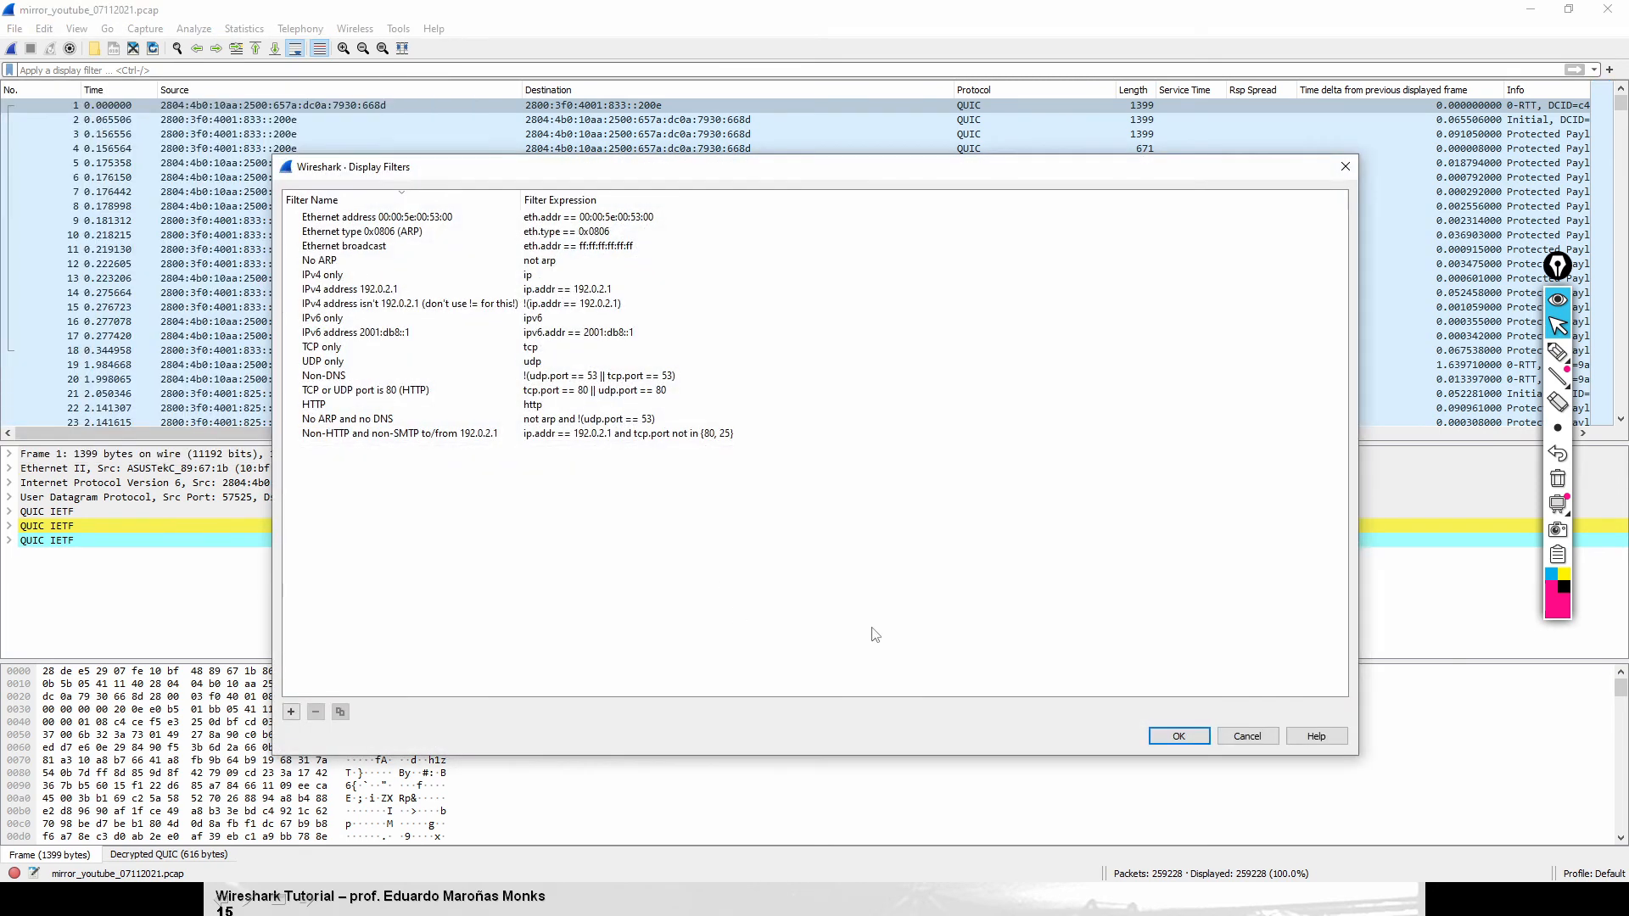
{"action": "left_click", "coordinate": [290, 714]}
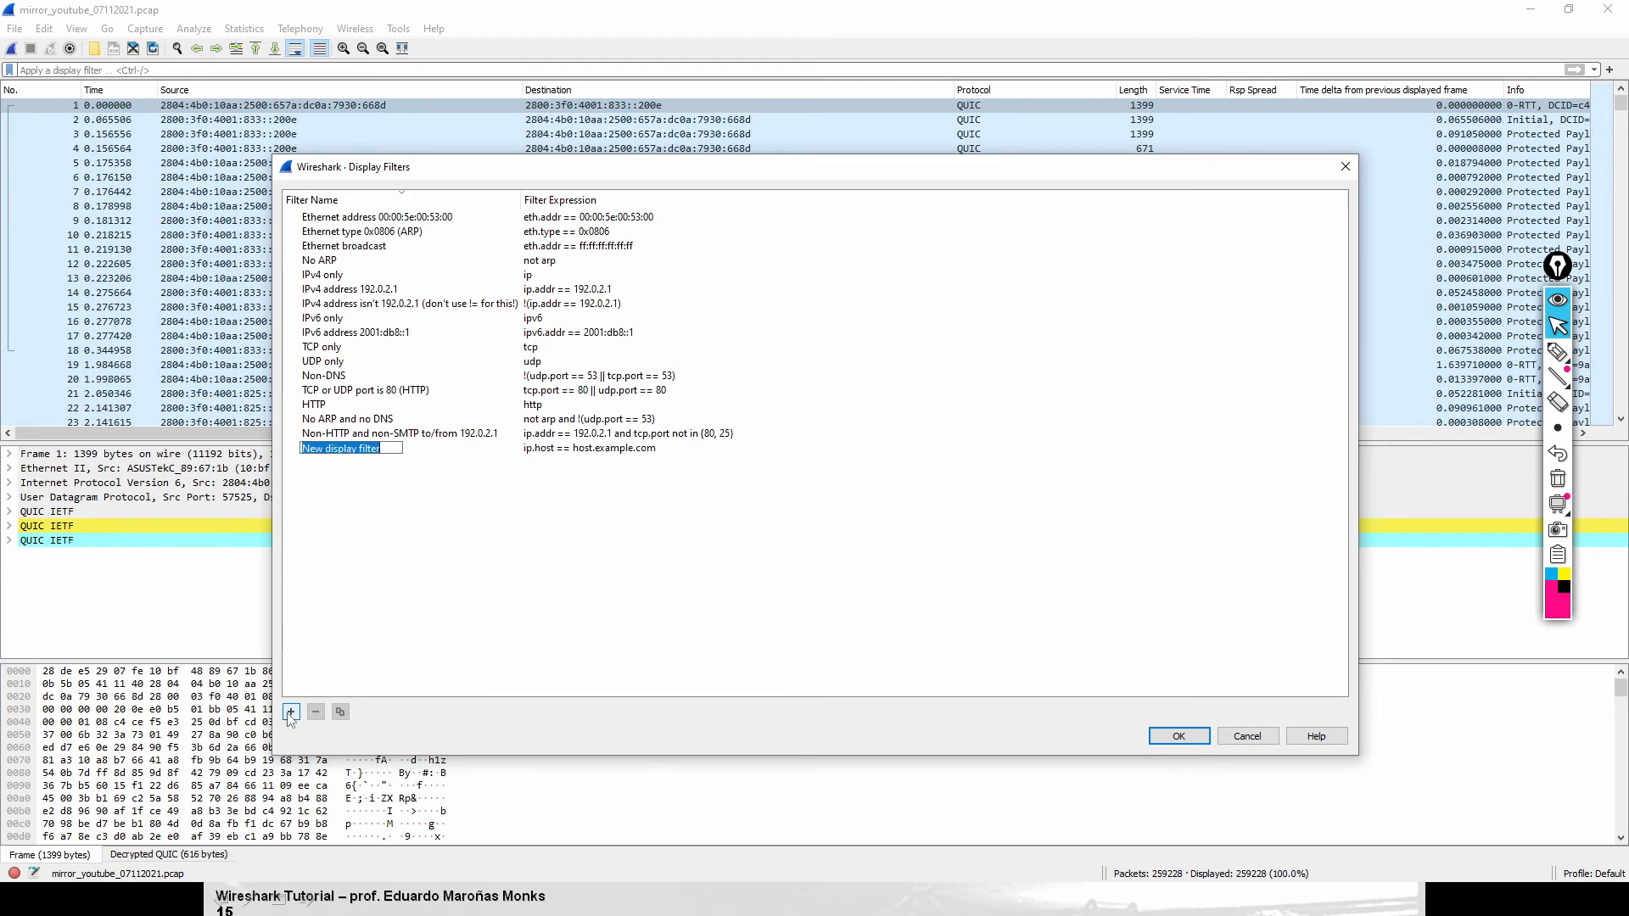
{"action": "type", "text": "MySQL"}
{"action": "key", "text": "Return"}
Set the MySQL filter's expression to "tcp.port==3306 and ip.addr==192.168.70.91" and save the filter list
{"action": "double_click", "coordinate": [632, 447]}
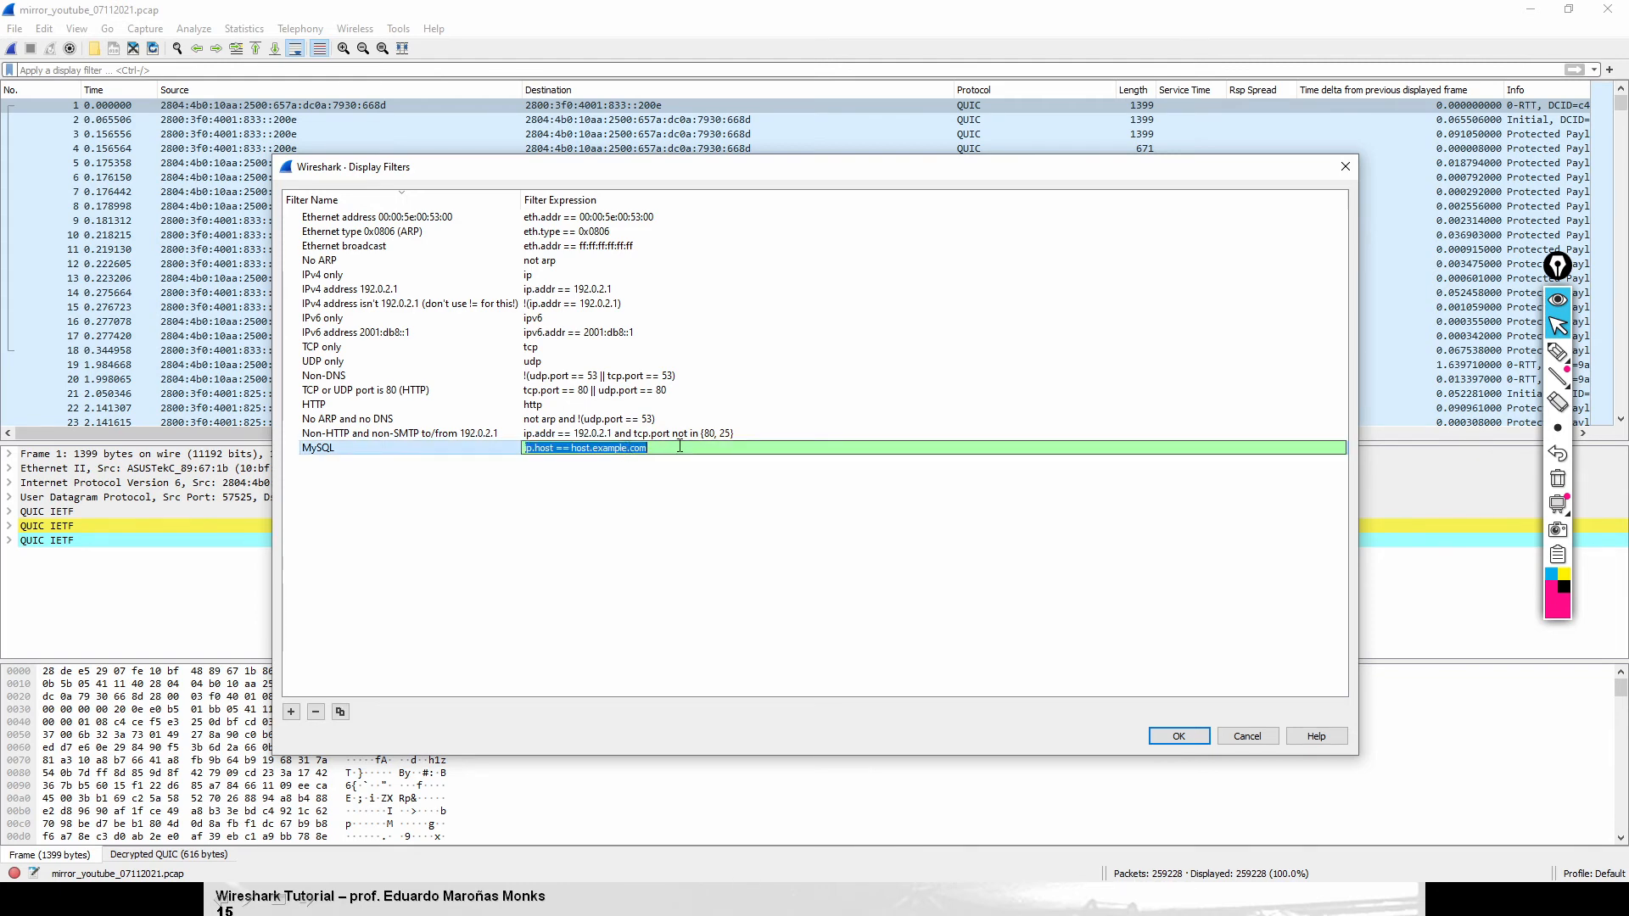
{"action": "type", "text": "tcp.port"}
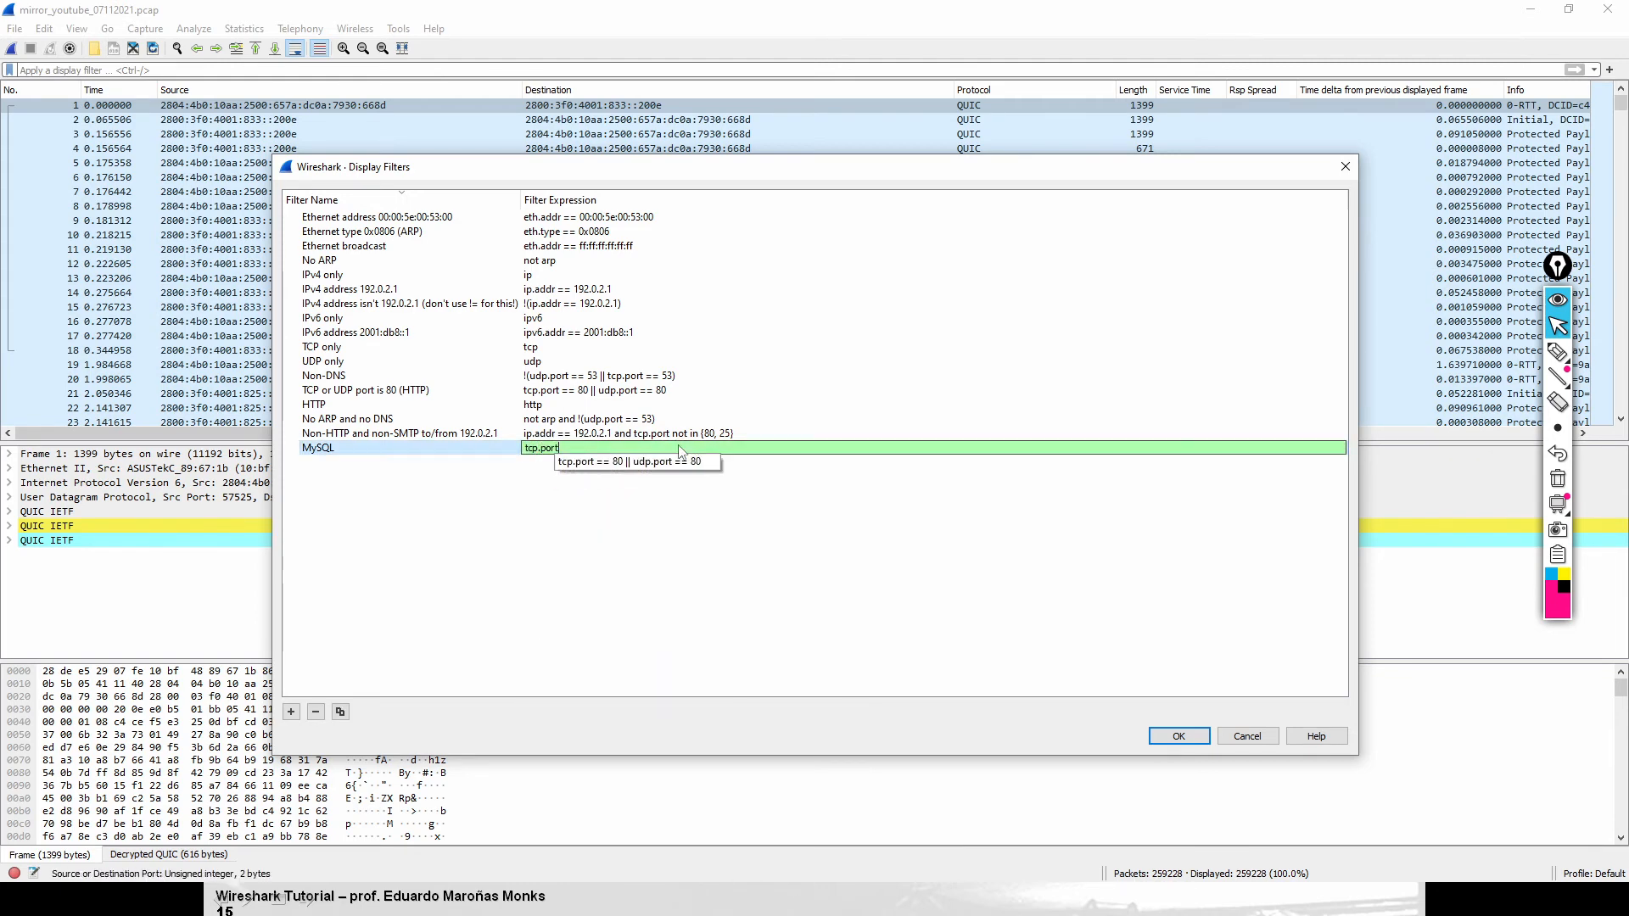
{"action": "type", "text": "==33"}
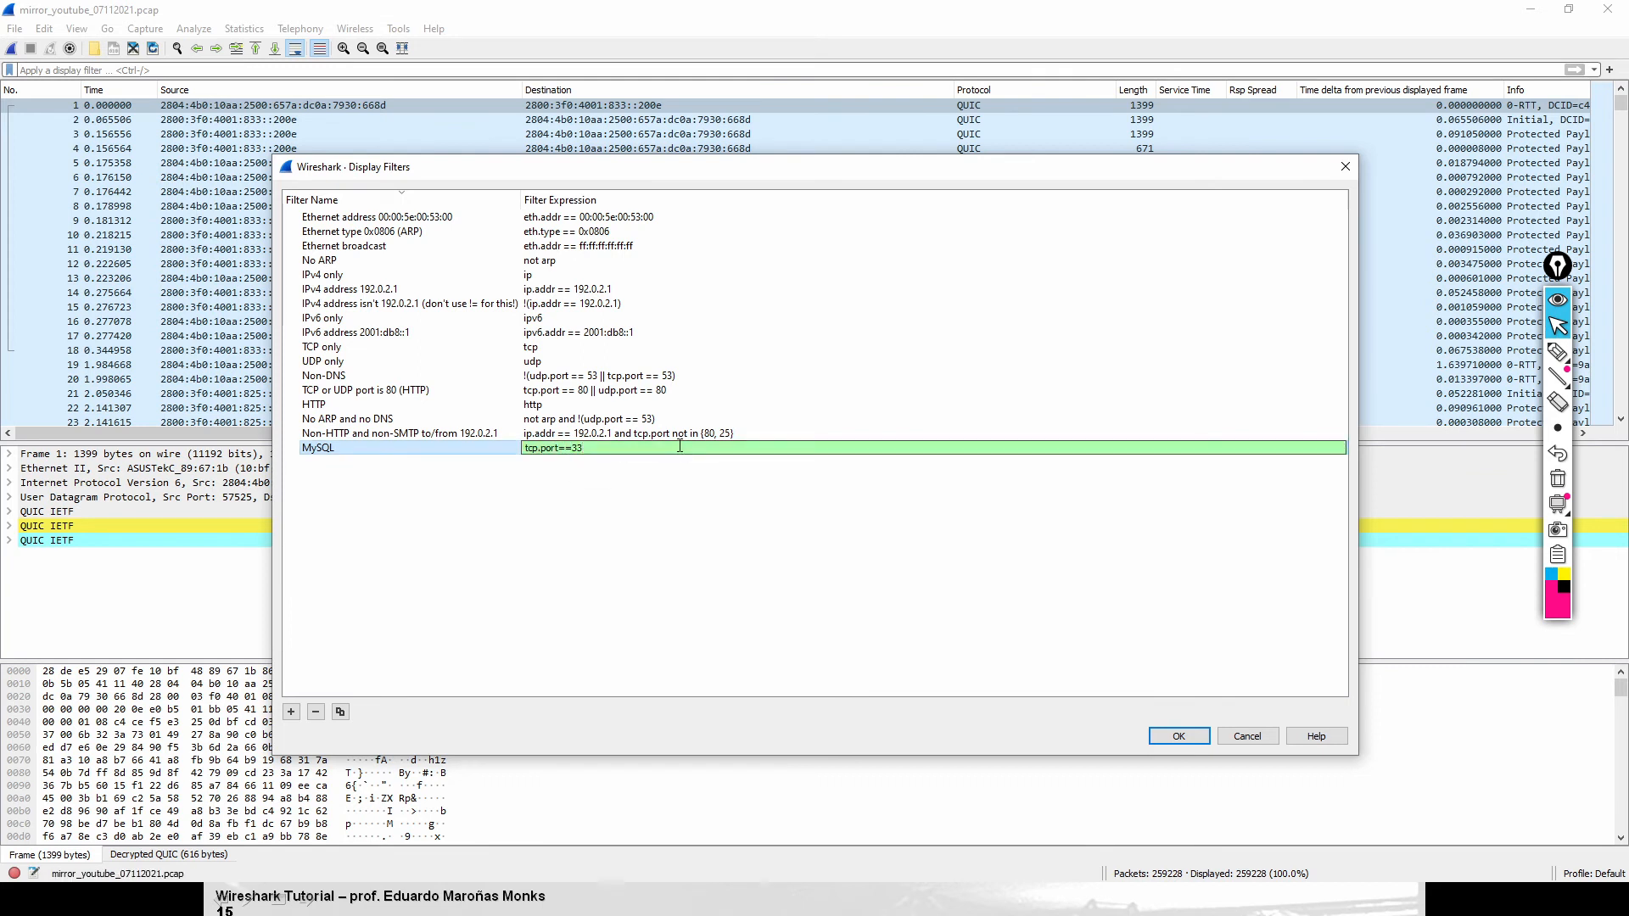
{"action": "type", "text": "06 and"}
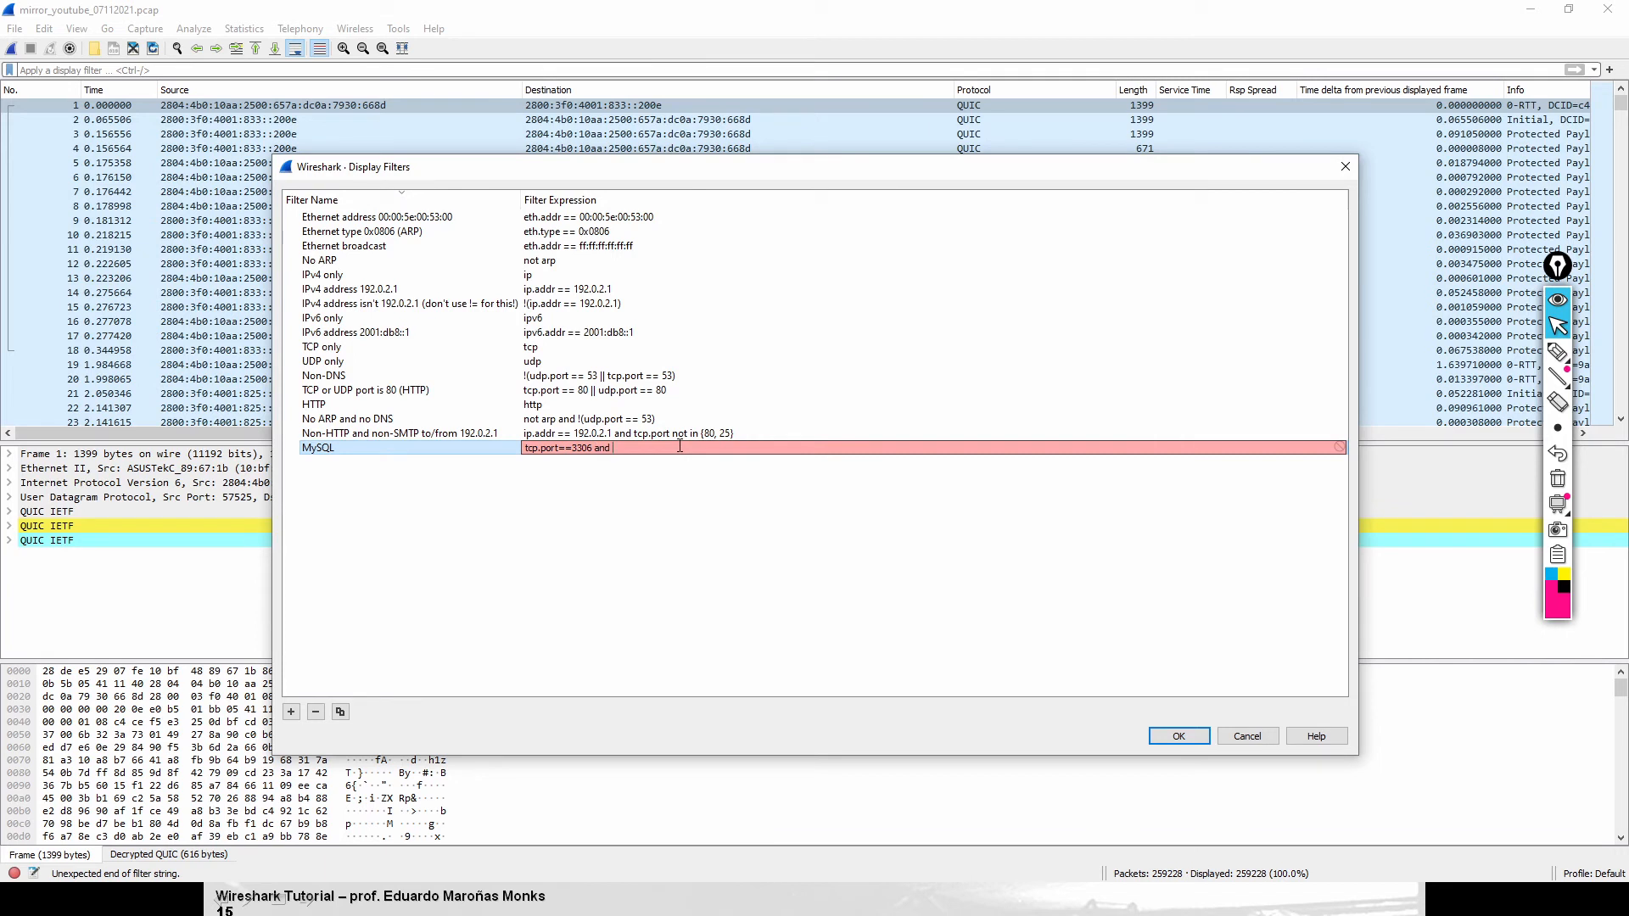
{"action": "type", "text": " ip.a"}
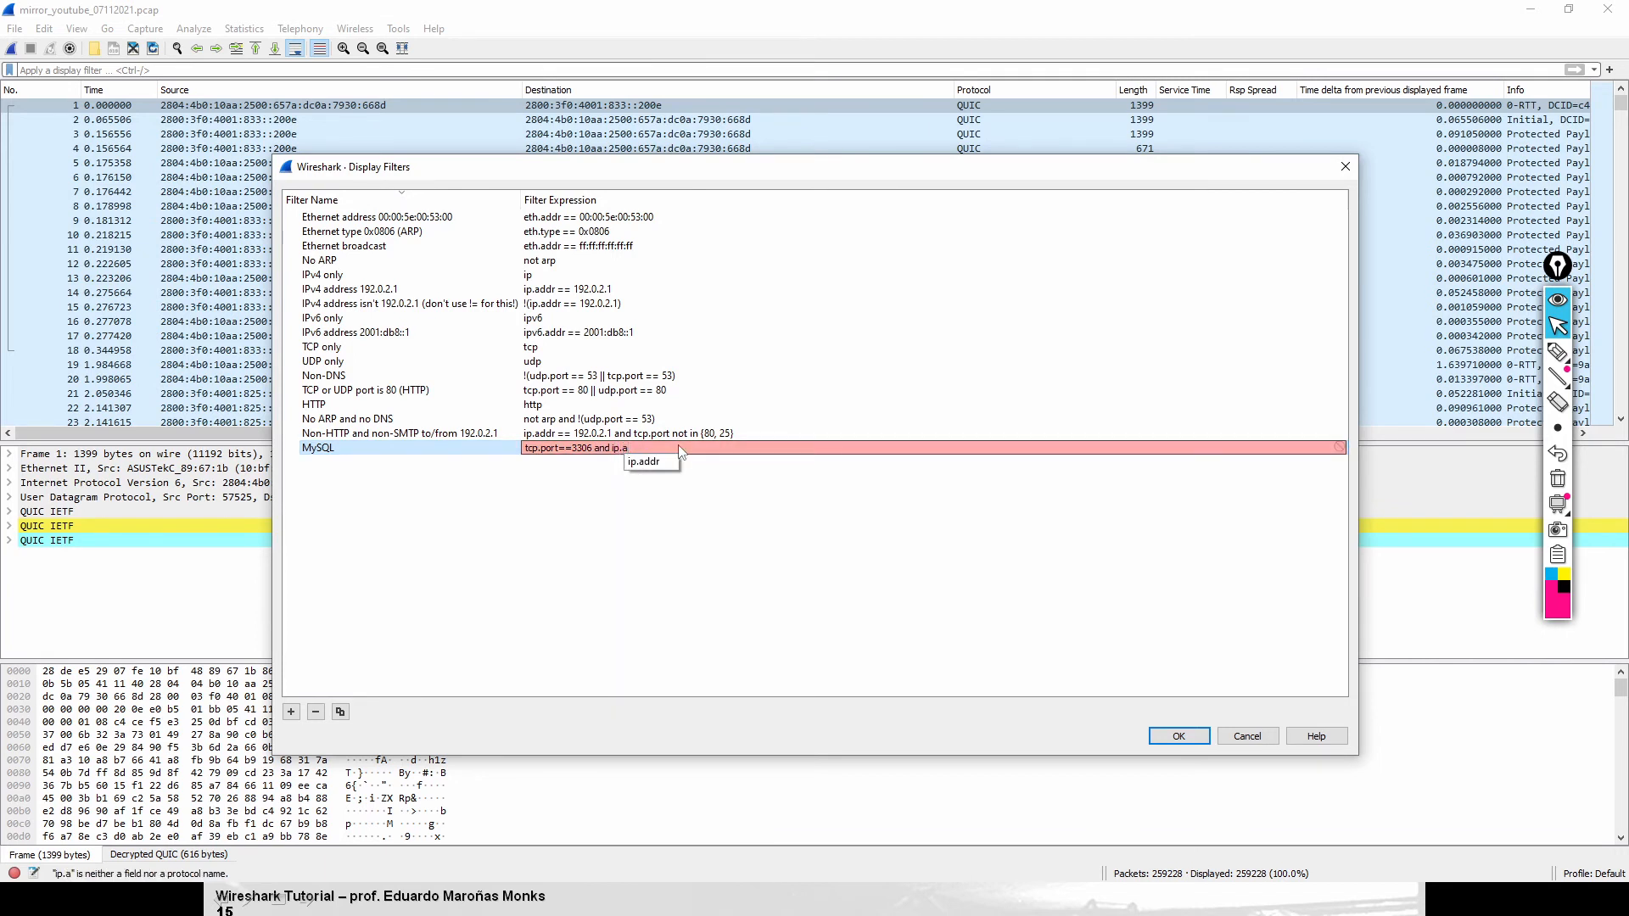
{"action": "type", "text": "ddr=="}
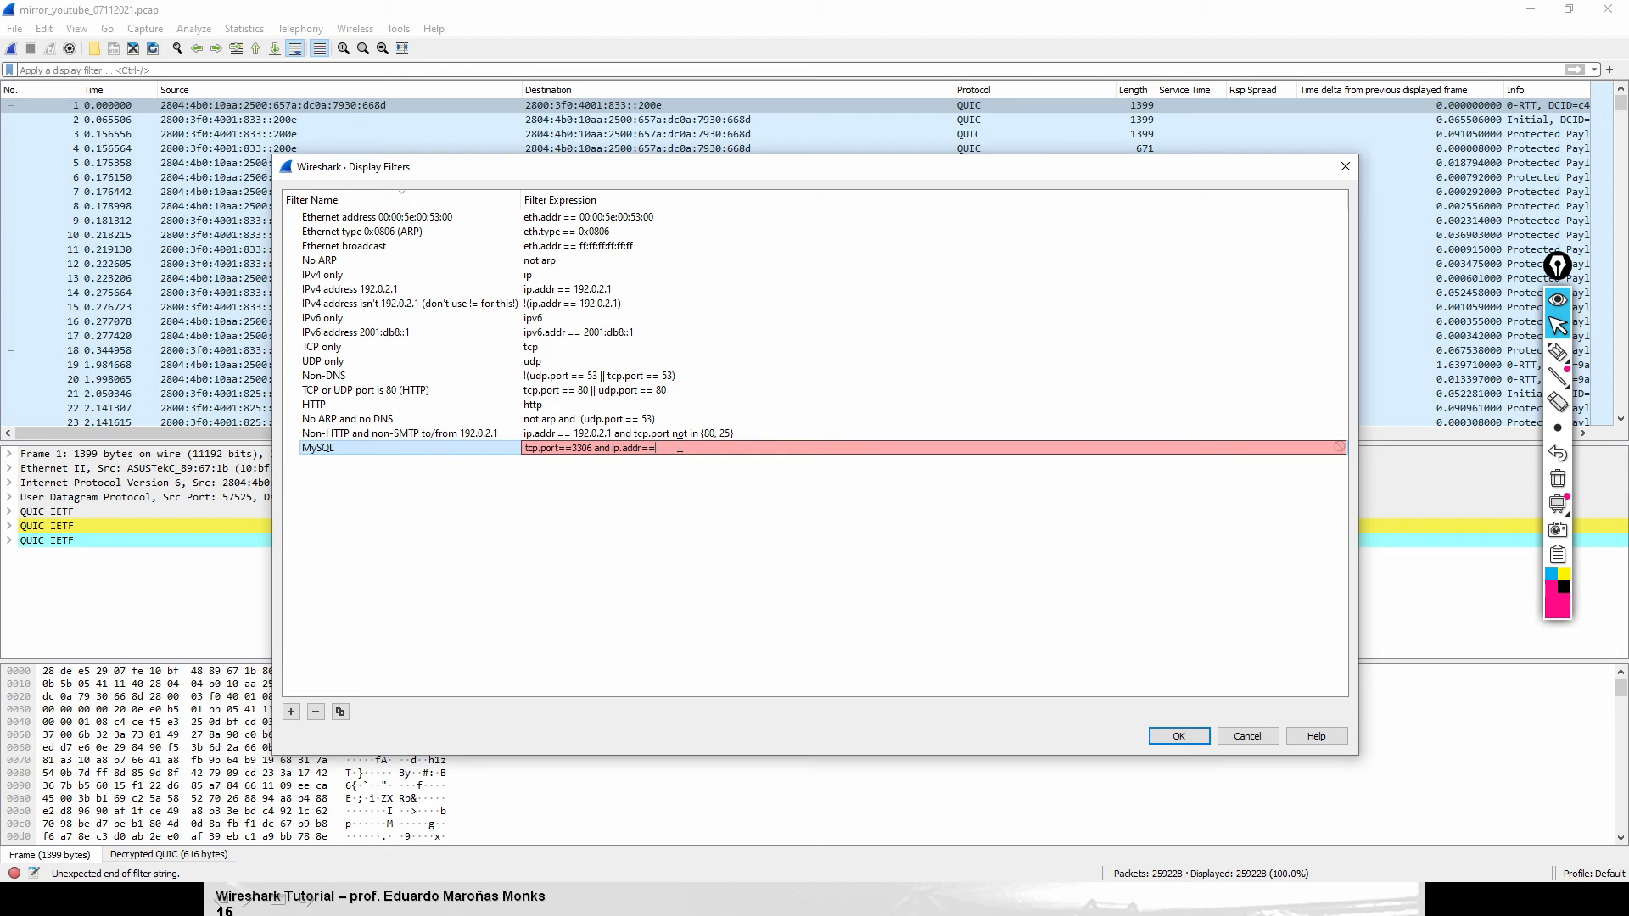
{"action": "type", "text": "192.168"}
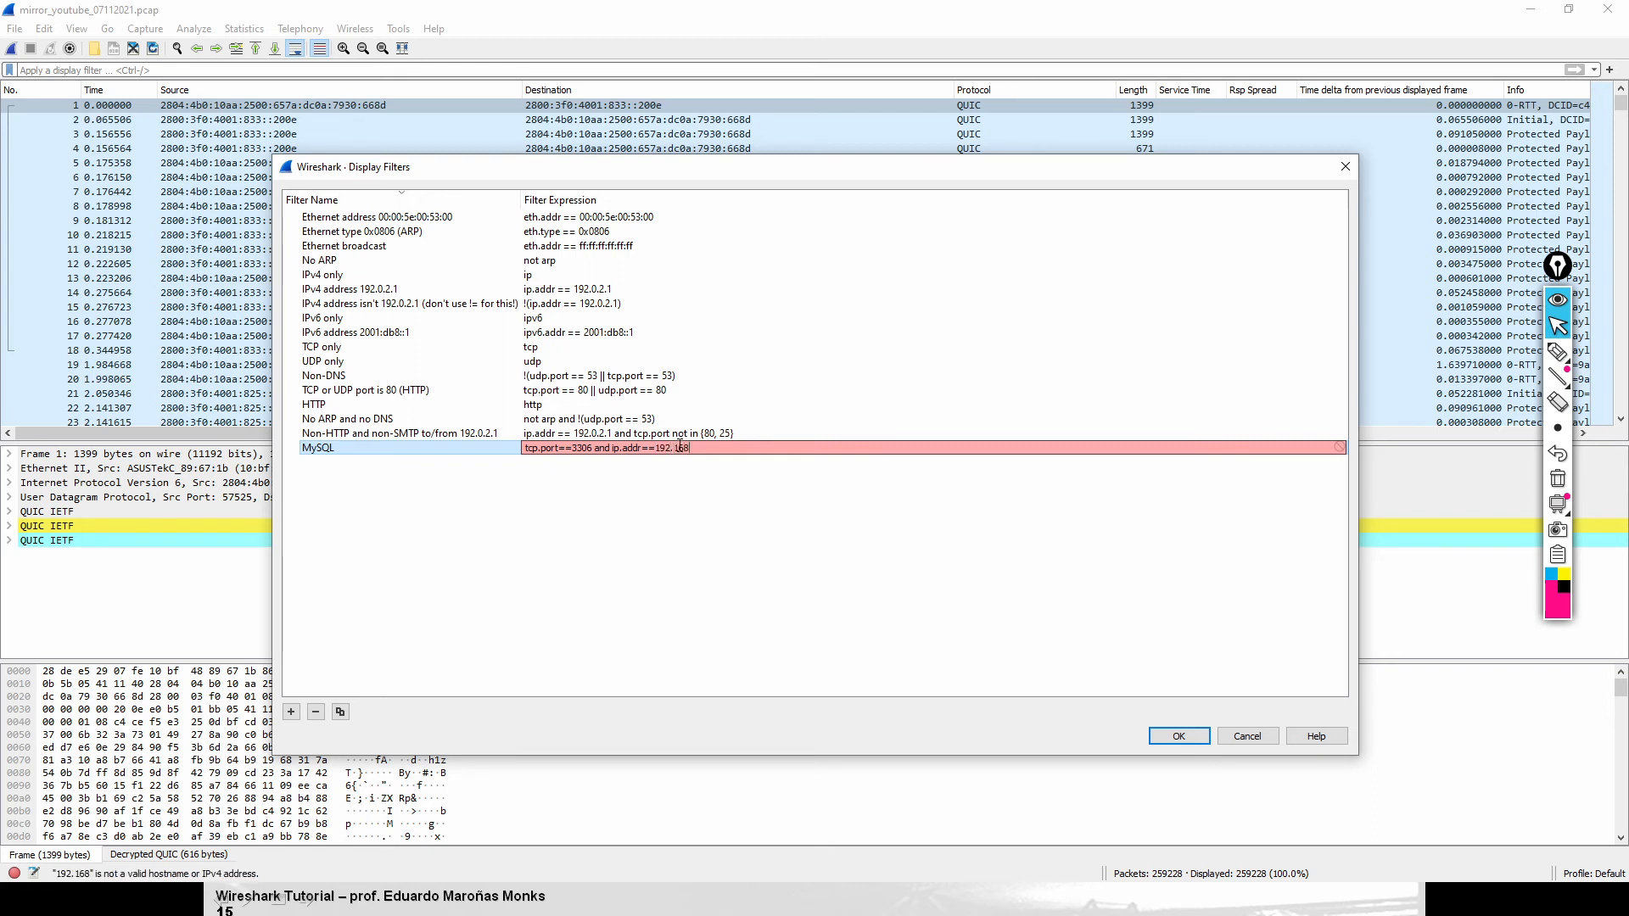
{"action": "type", "text": ".70.91"}
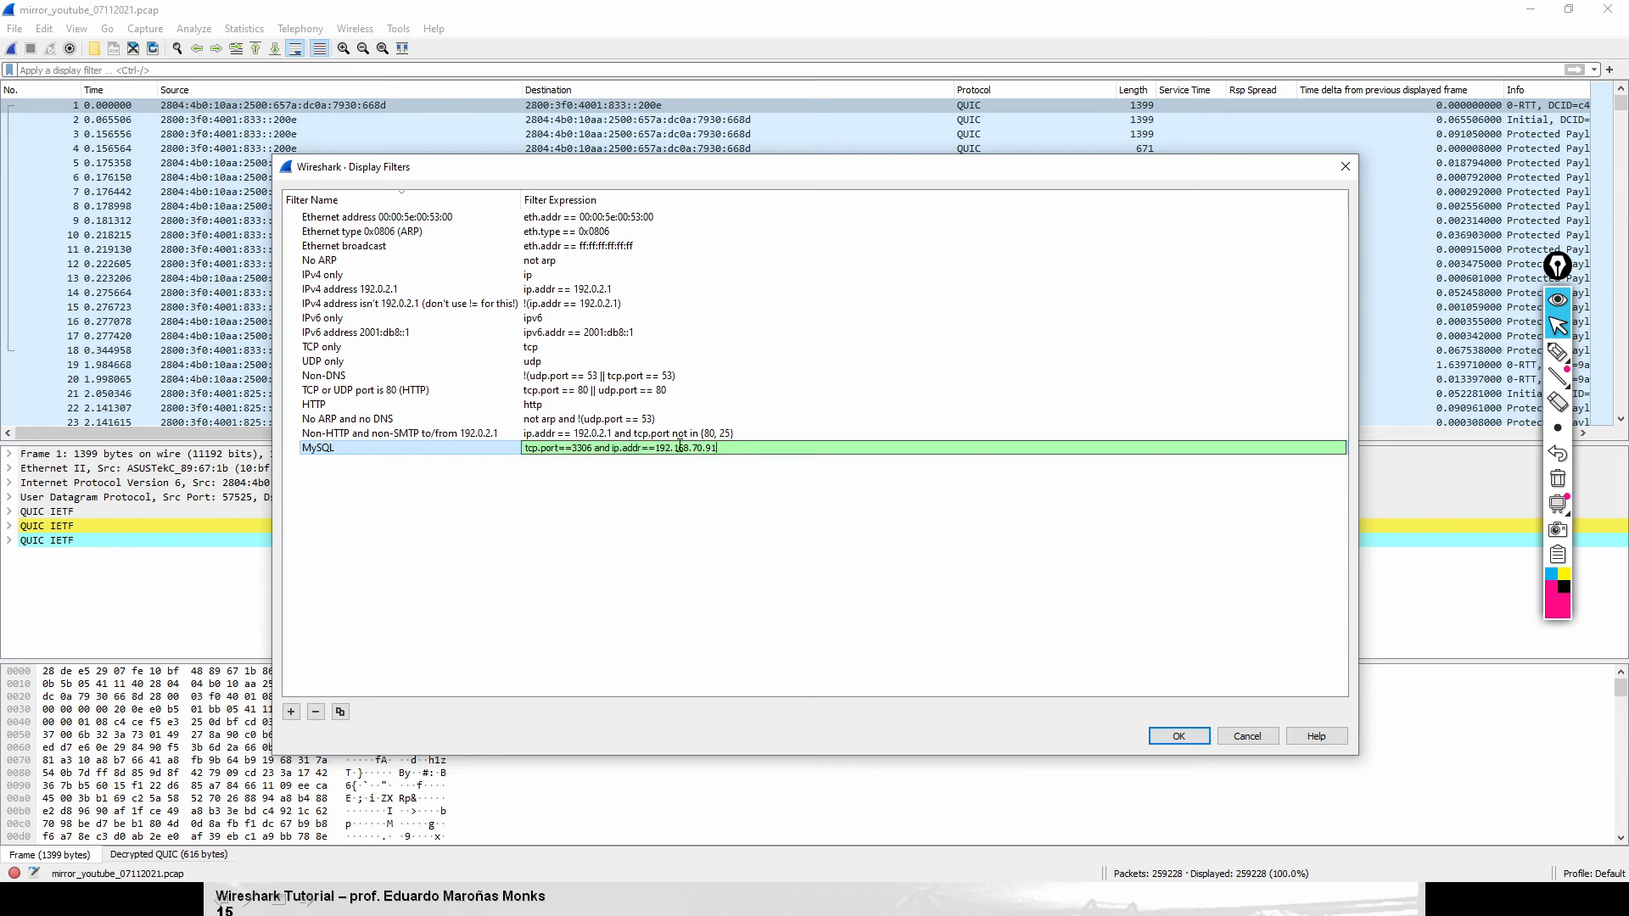
{"action": "key", "text": "Return"}
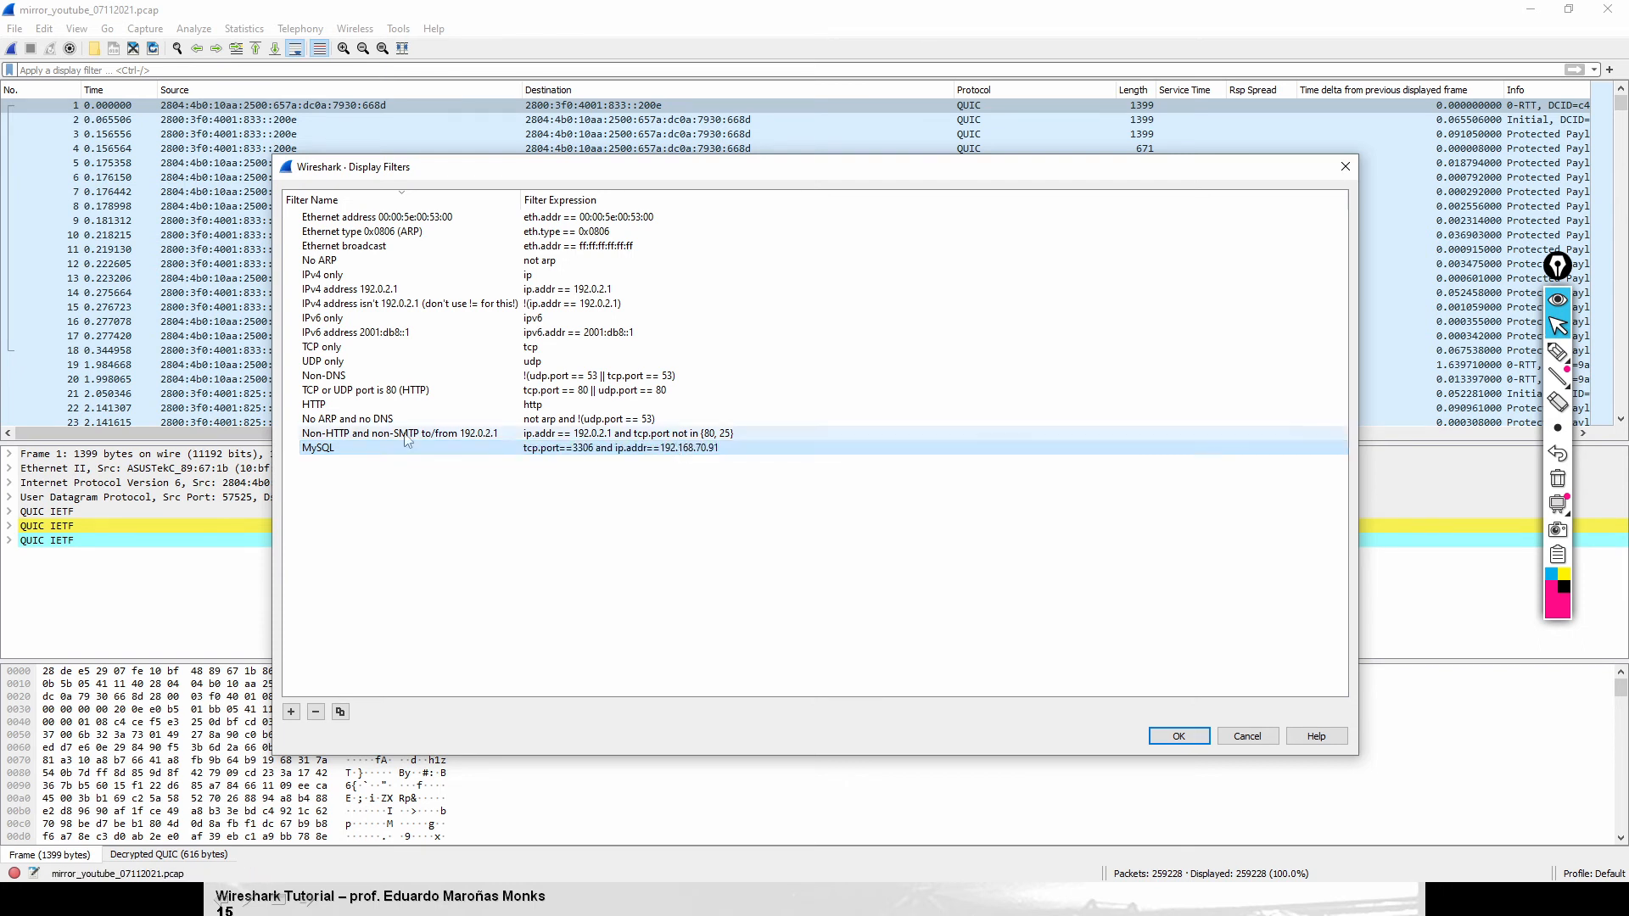
{"action": "left_click", "coordinate": [1179, 737]}
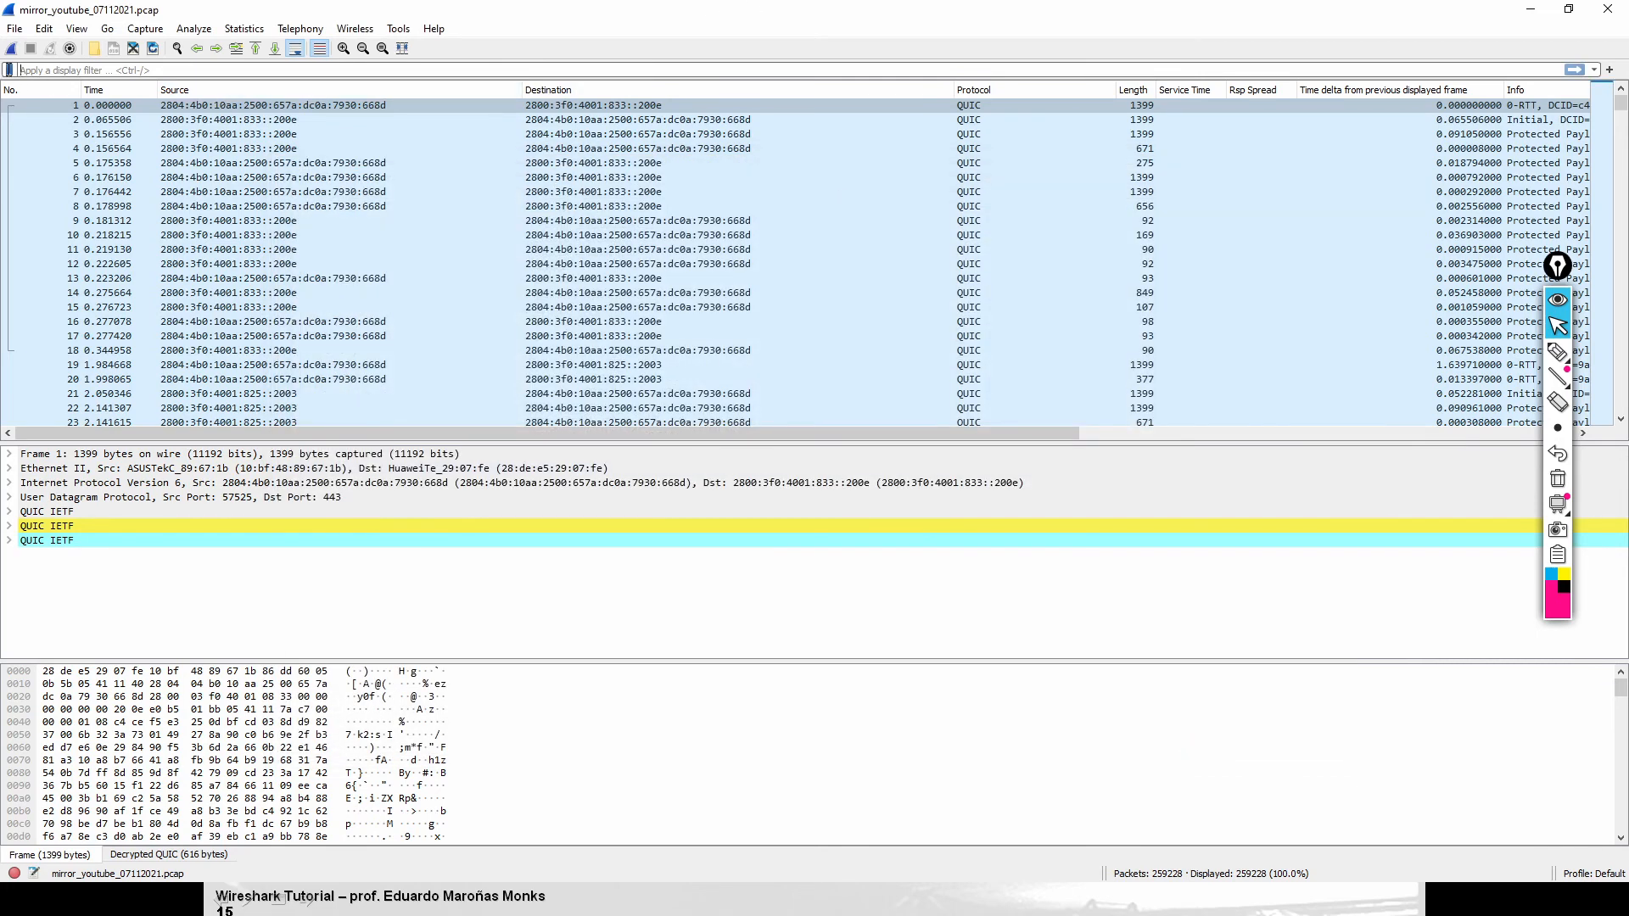
Apply the saved MySQL display filter to the capture
{"action": "left_click", "coordinate": [10, 70]}
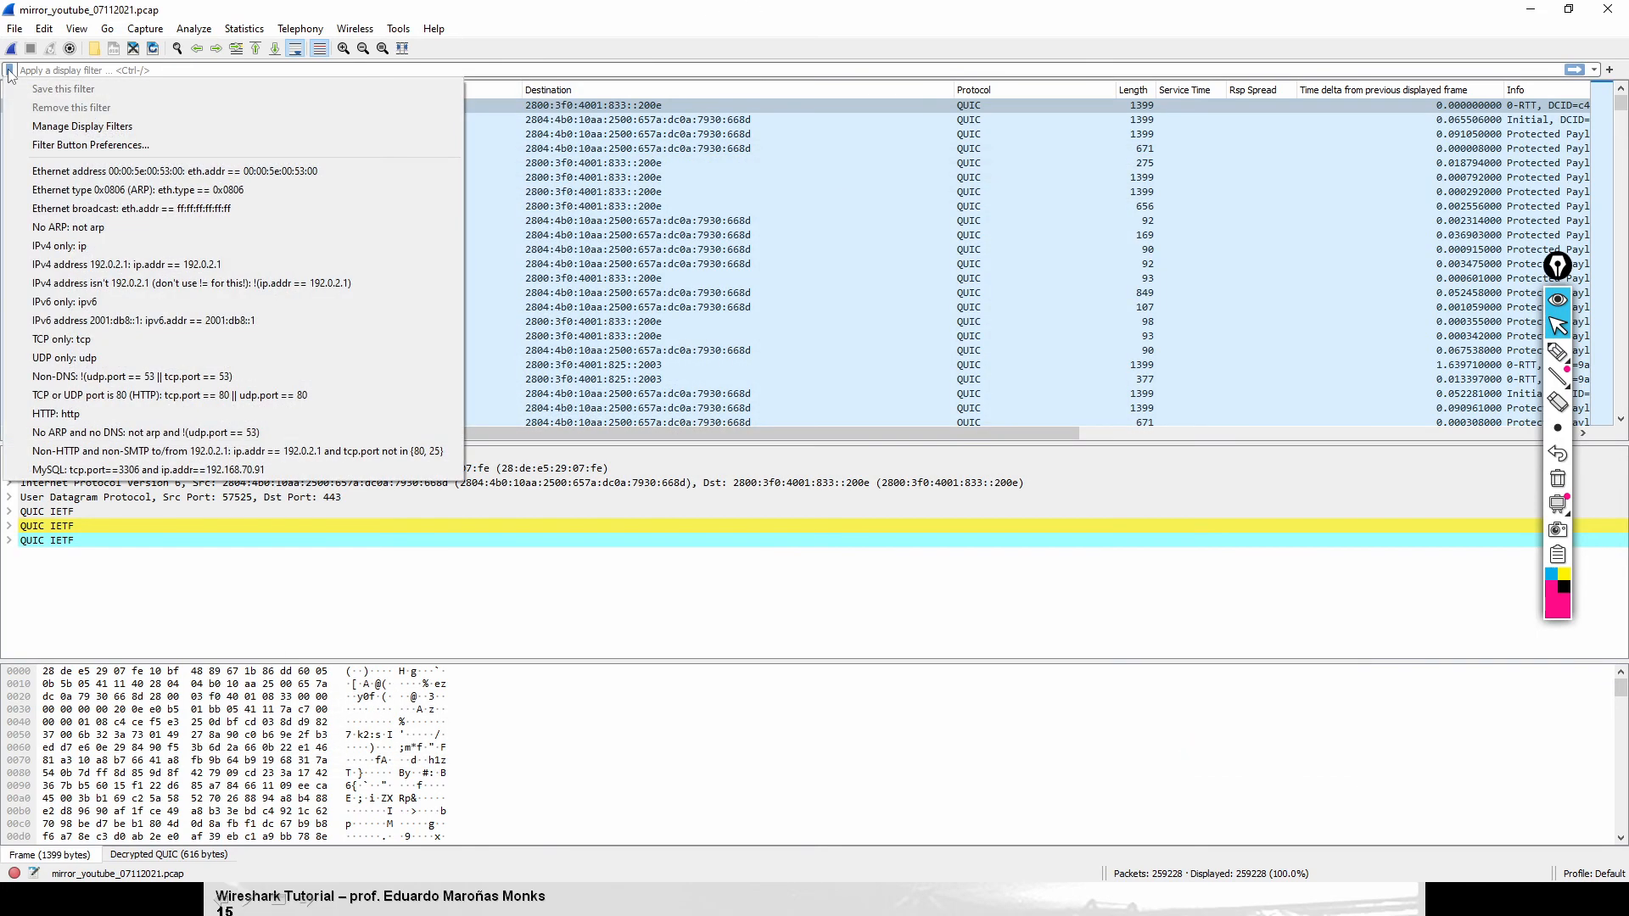
{"action": "left_click", "coordinate": [268, 471]}
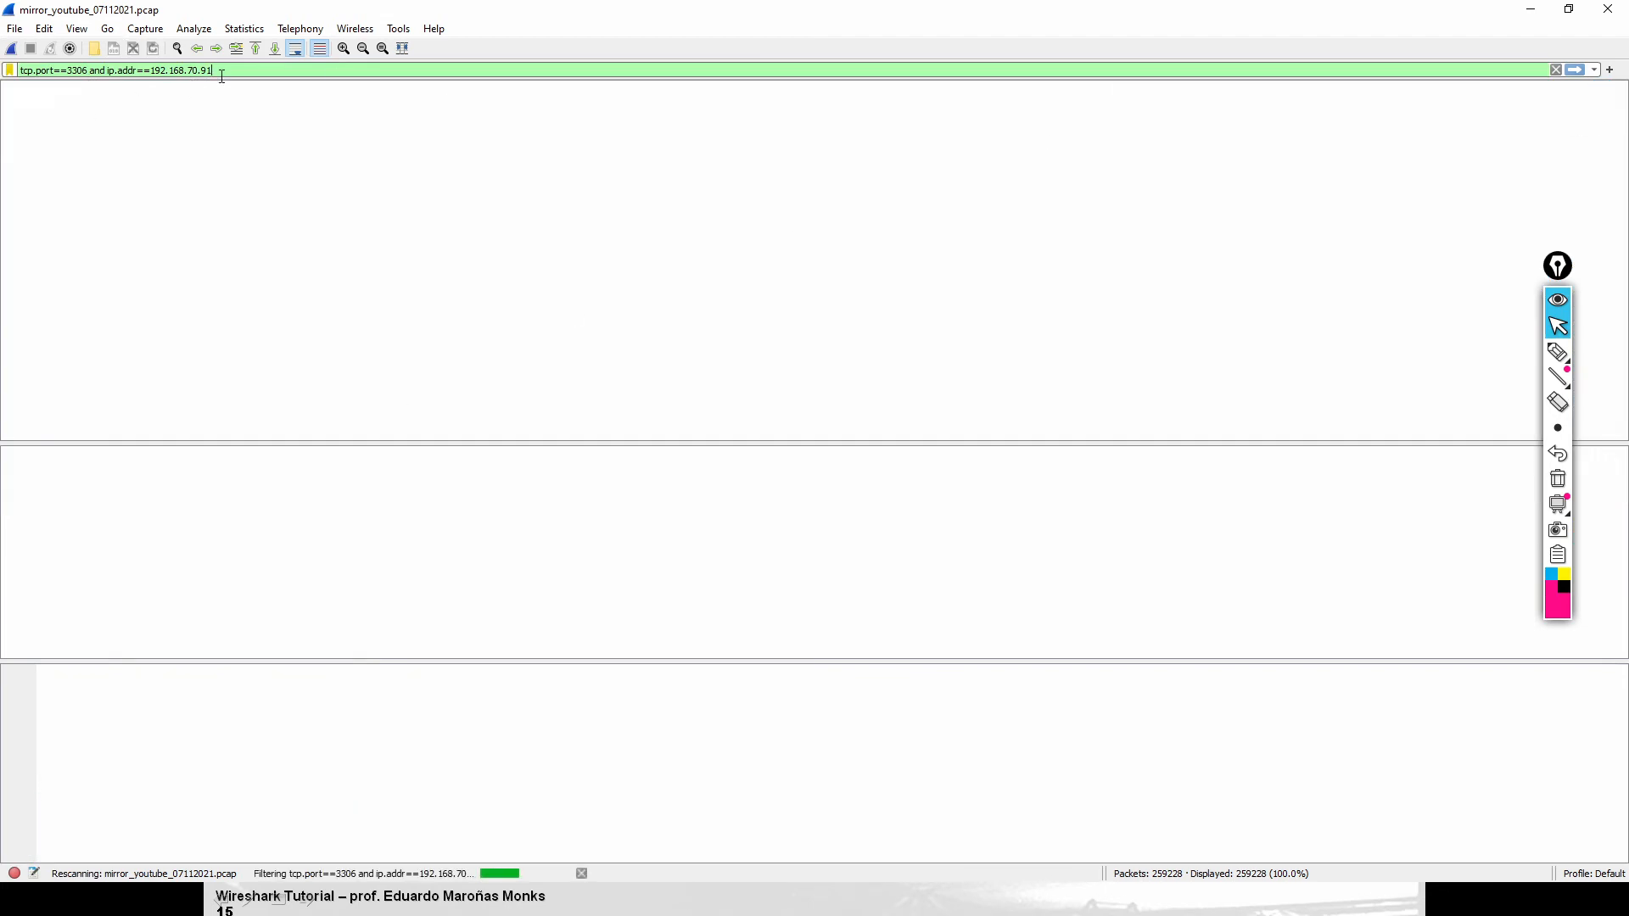
Draw a pen arrow pointing at the filtering progress and erase the annotation
{"action": "left_click", "coordinate": [1558, 351]}
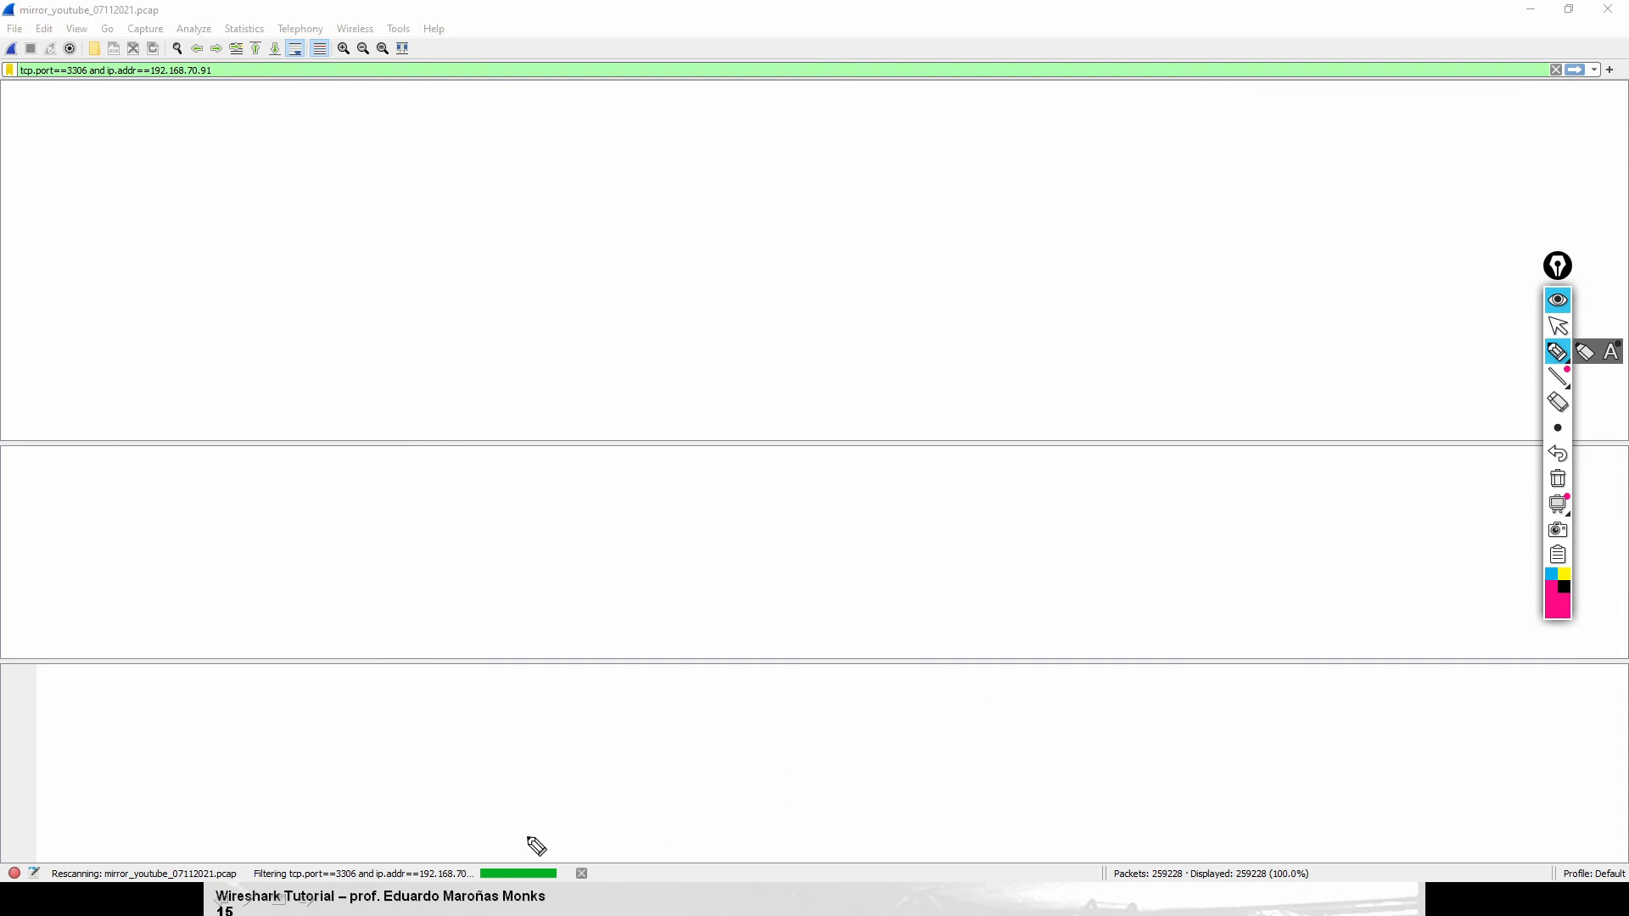
{"action": "mouse_move", "coordinate": [551, 829]}
{"action": "left_mouse_down"}
{"action": "mouse_move", "coordinate": [567, 817]}
{"action": "mouse_move", "coordinate": [521, 846]}
{"action": "mouse_move", "coordinate": [544, 846]}
{"action": "left_mouse_up"}
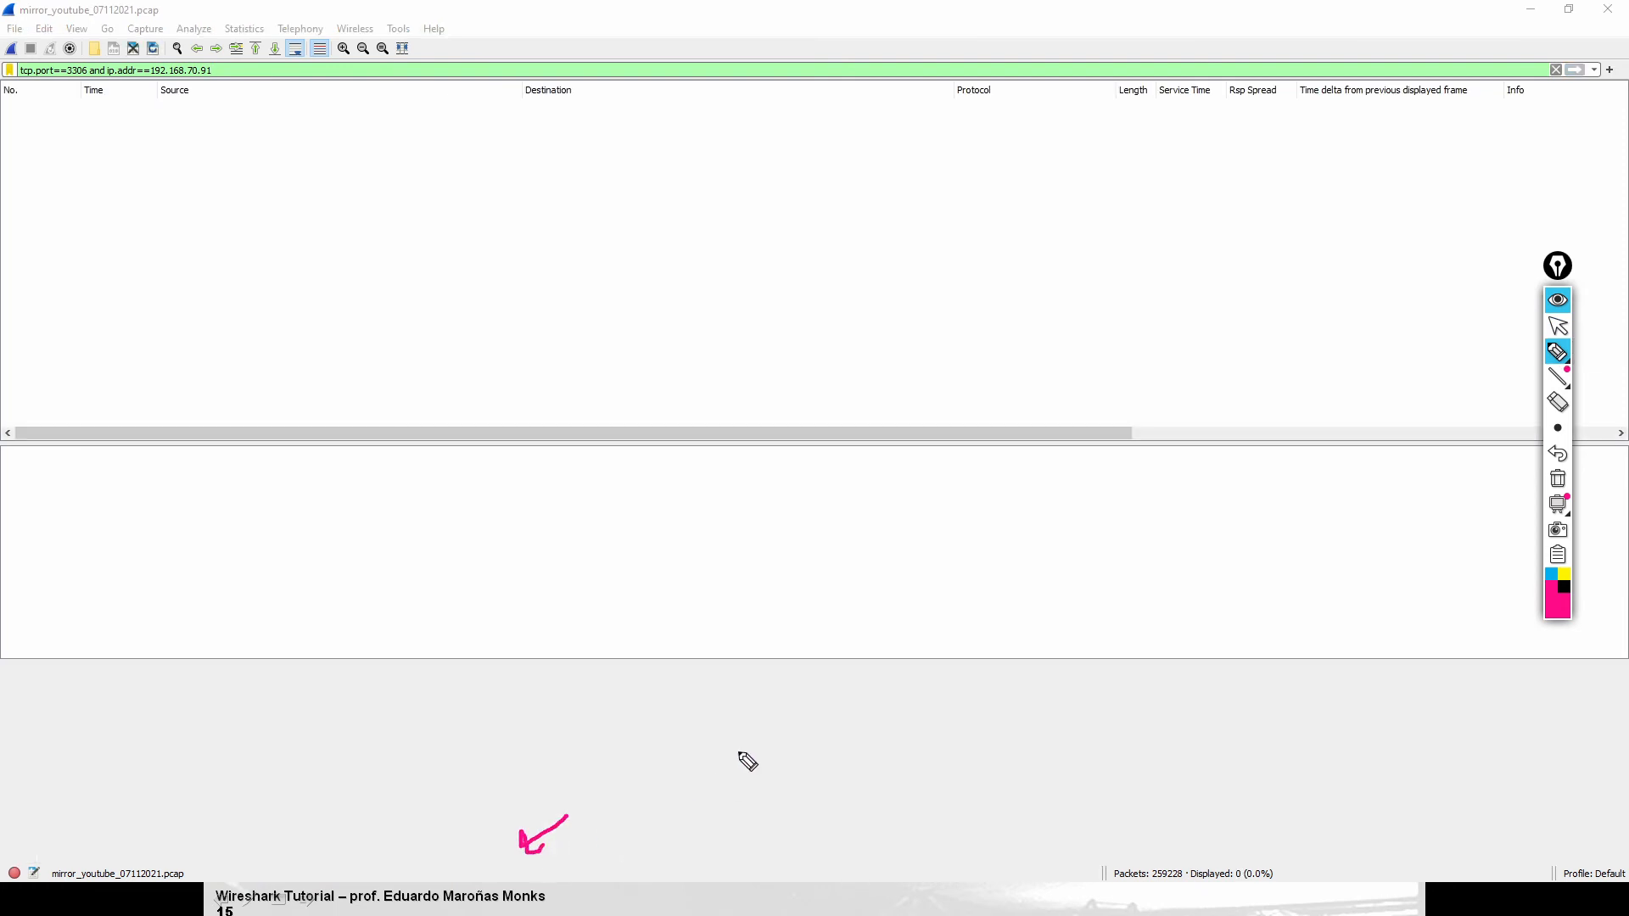
{"action": "left_click", "coordinate": [1559, 480]}
{"action": "left_click", "coordinate": [1558, 326]}
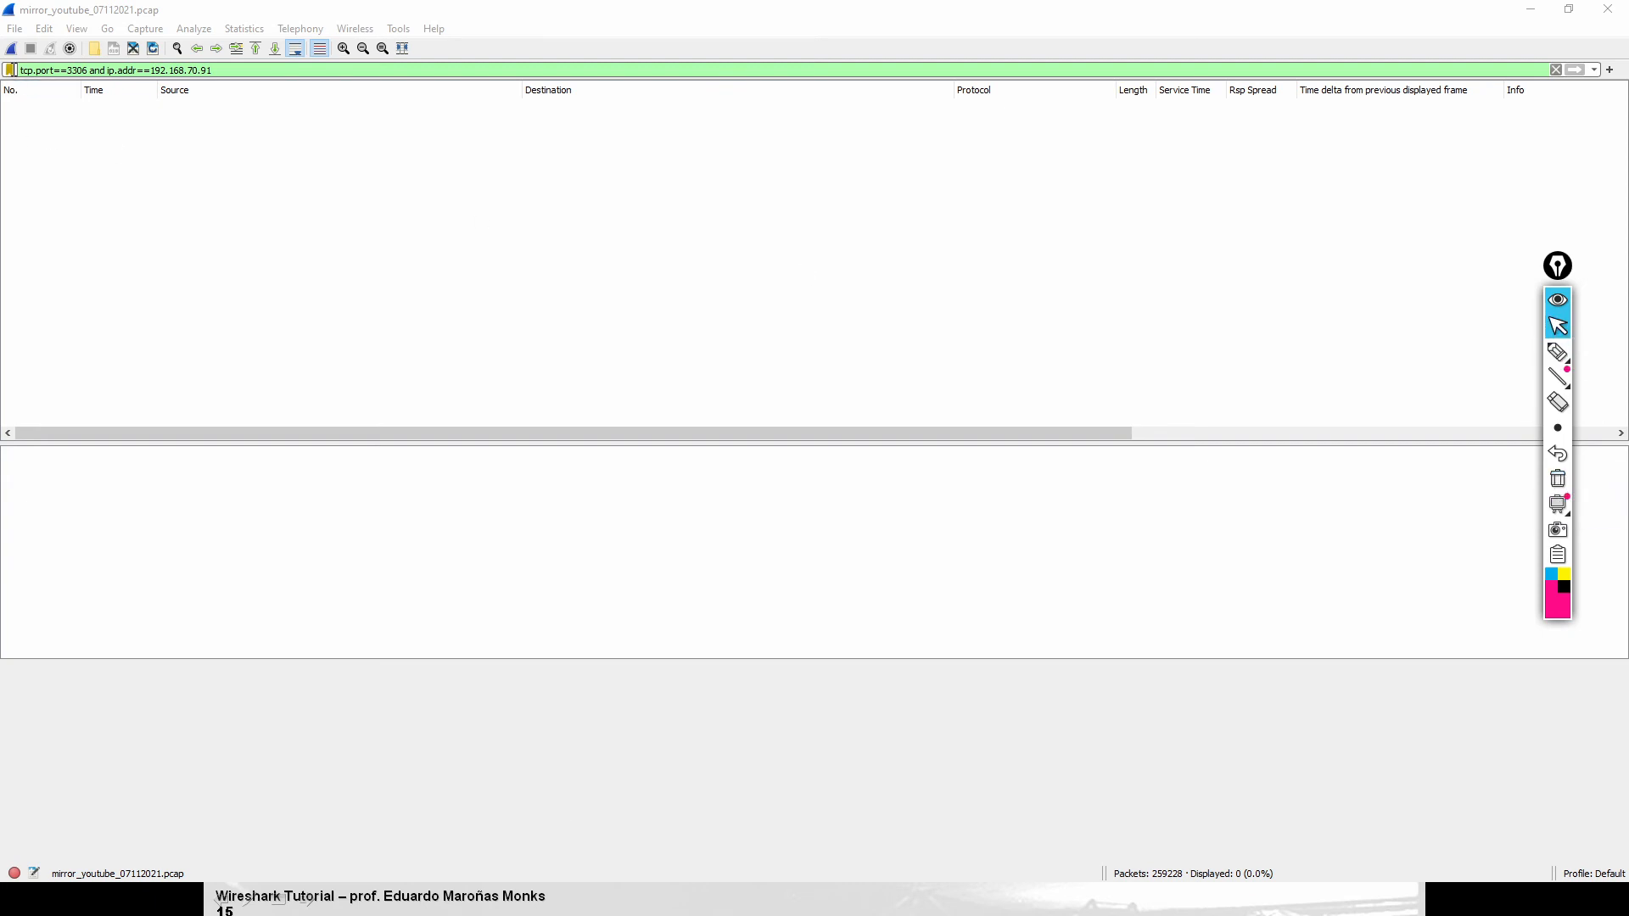
Clear the applied MySQL display filter so all packets are listed
{"action": "left_click", "coordinate": [1556, 71]}
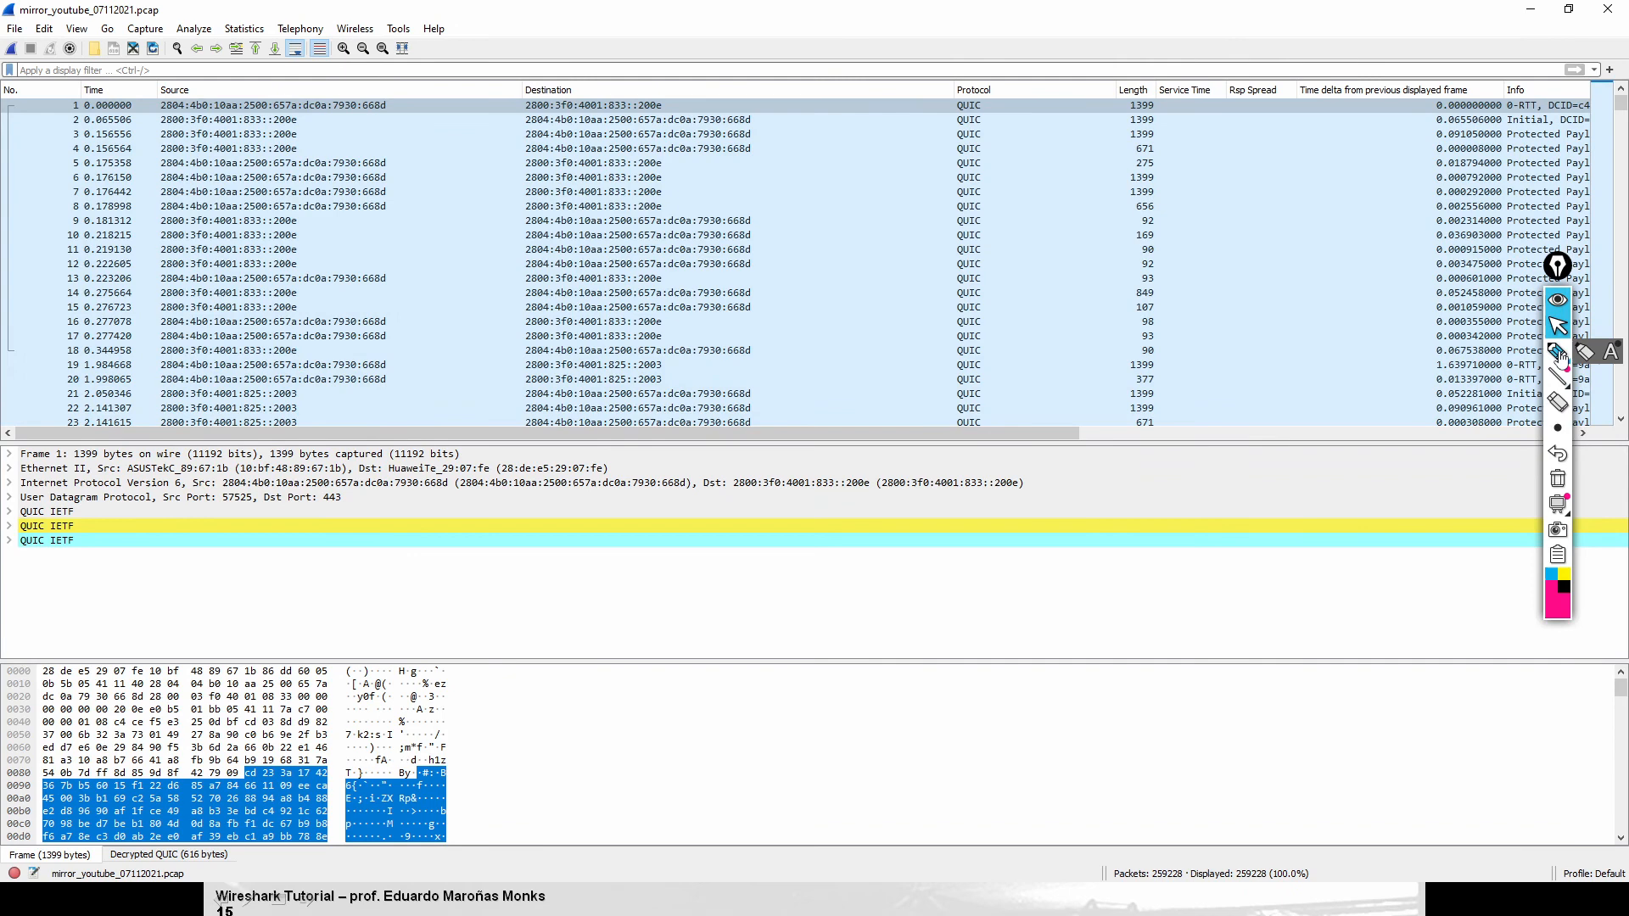
{"action": "left_click", "coordinate": [1561, 358]}
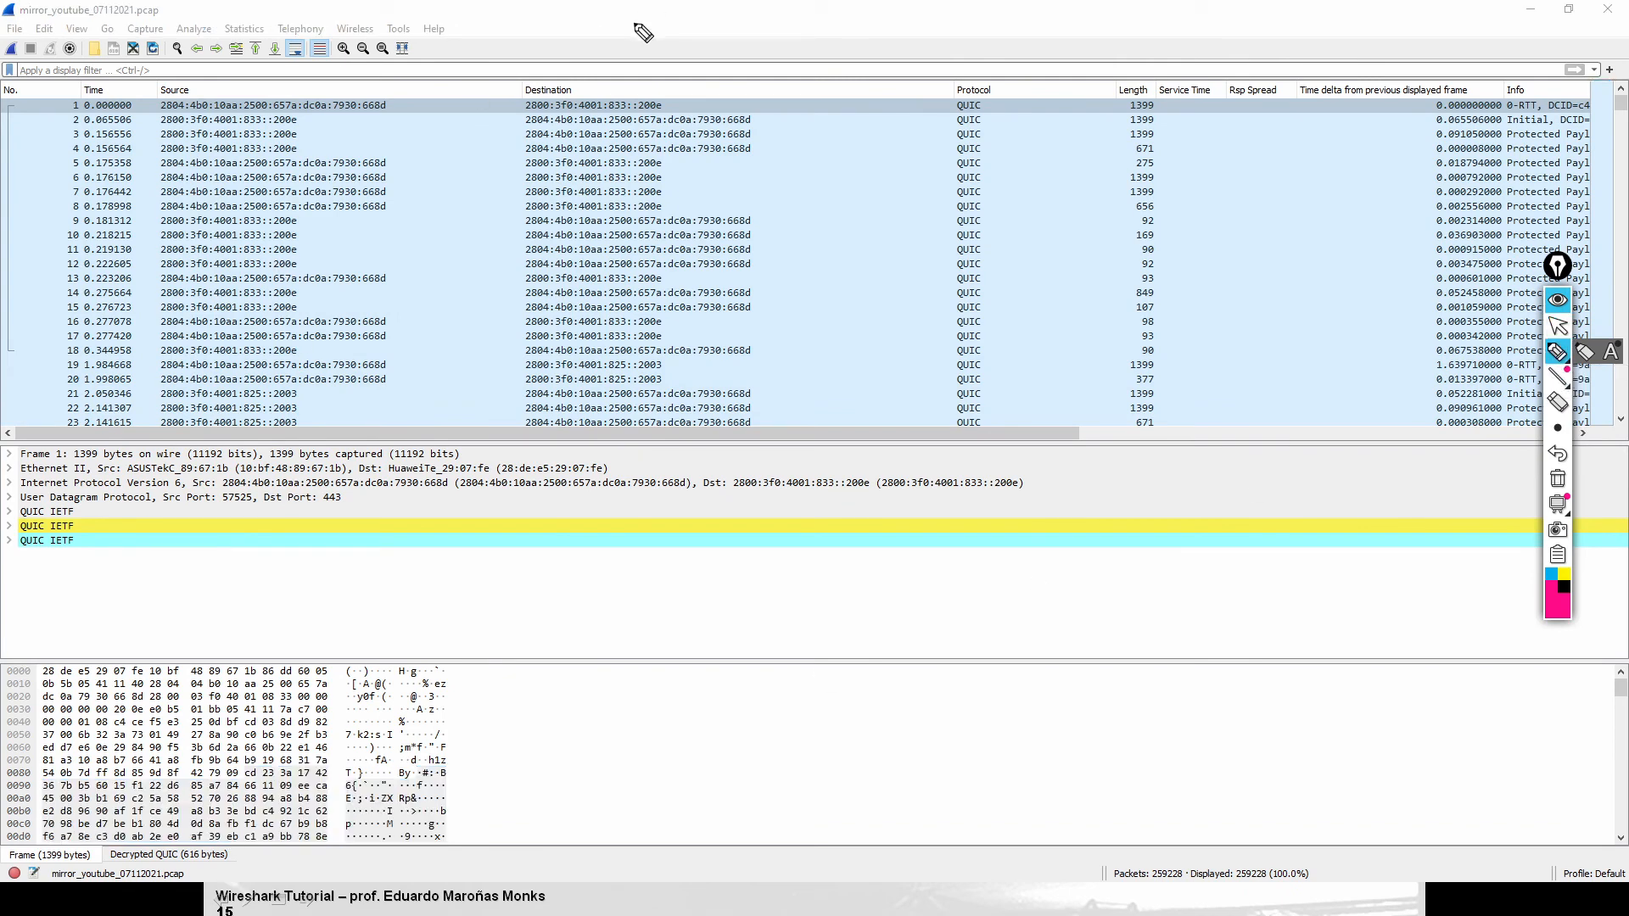
{"action": "left_click", "coordinate": [1560, 327]}
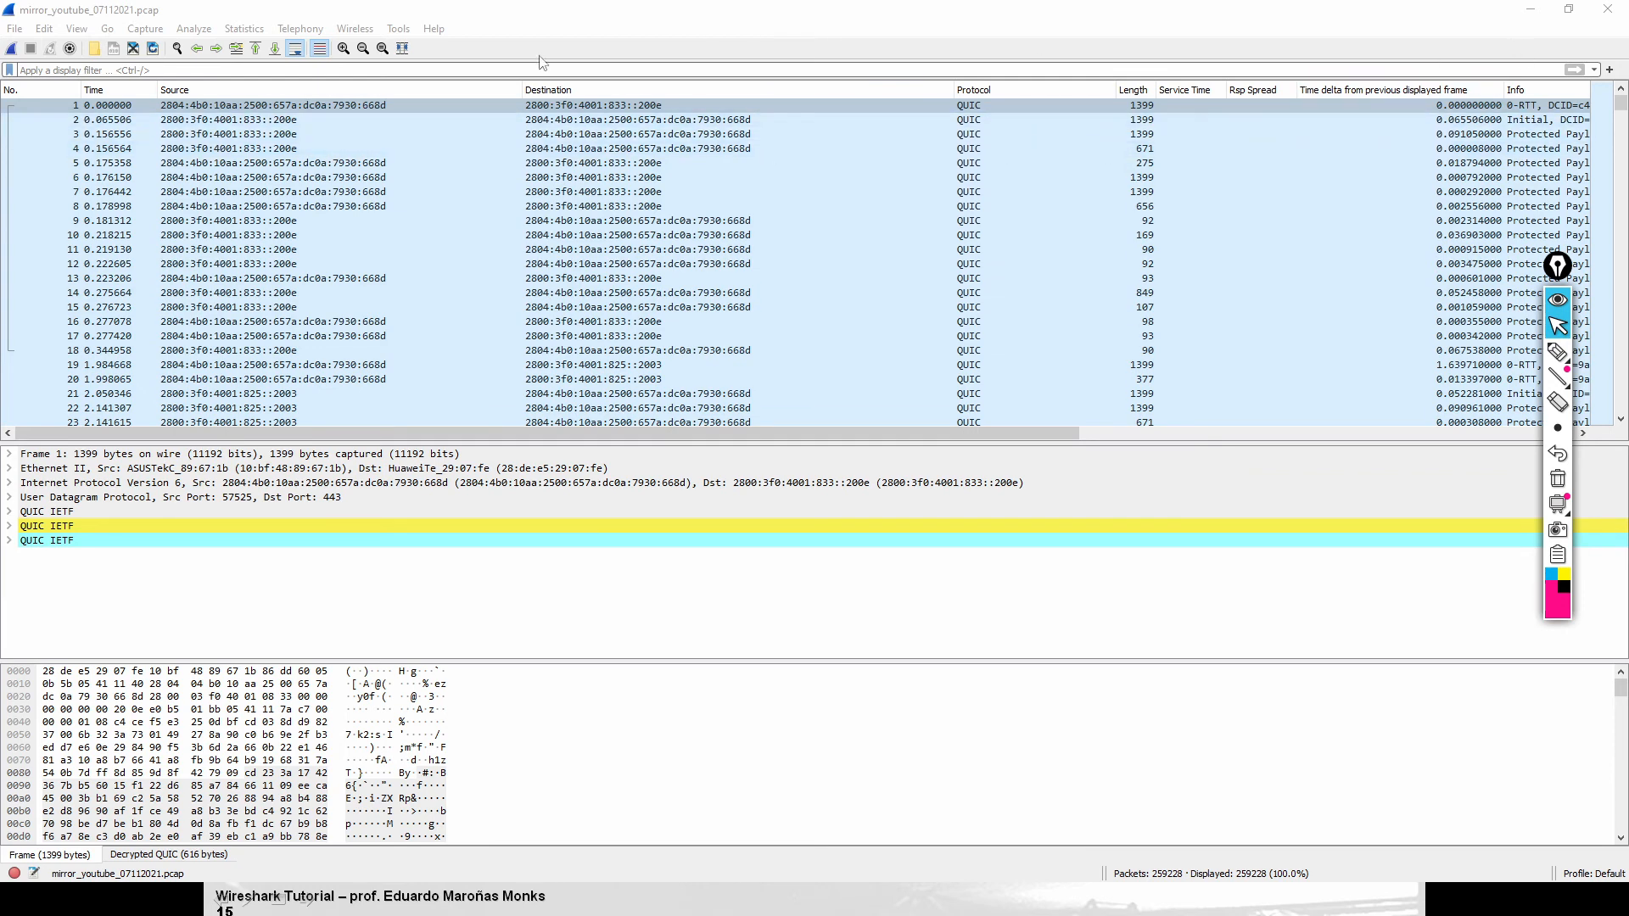
View the saved display filters through the Analyze functions and close the dialog without changes
{"action": "left_click", "coordinate": [144, 28]}
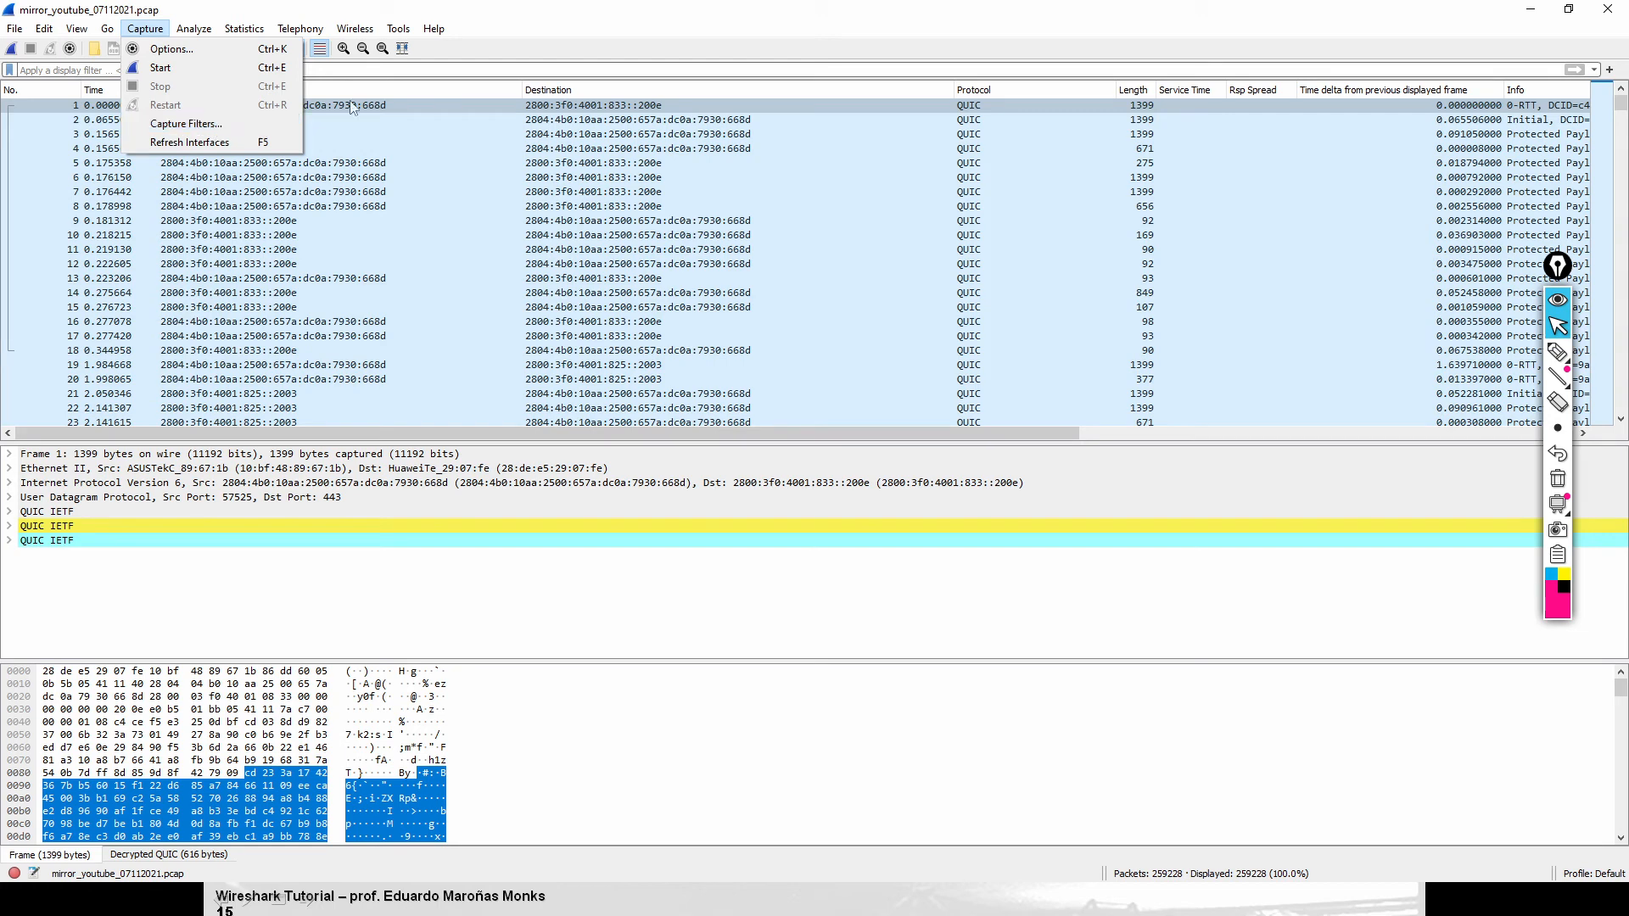
{"action": "left_click", "coordinate": [434, 70]}
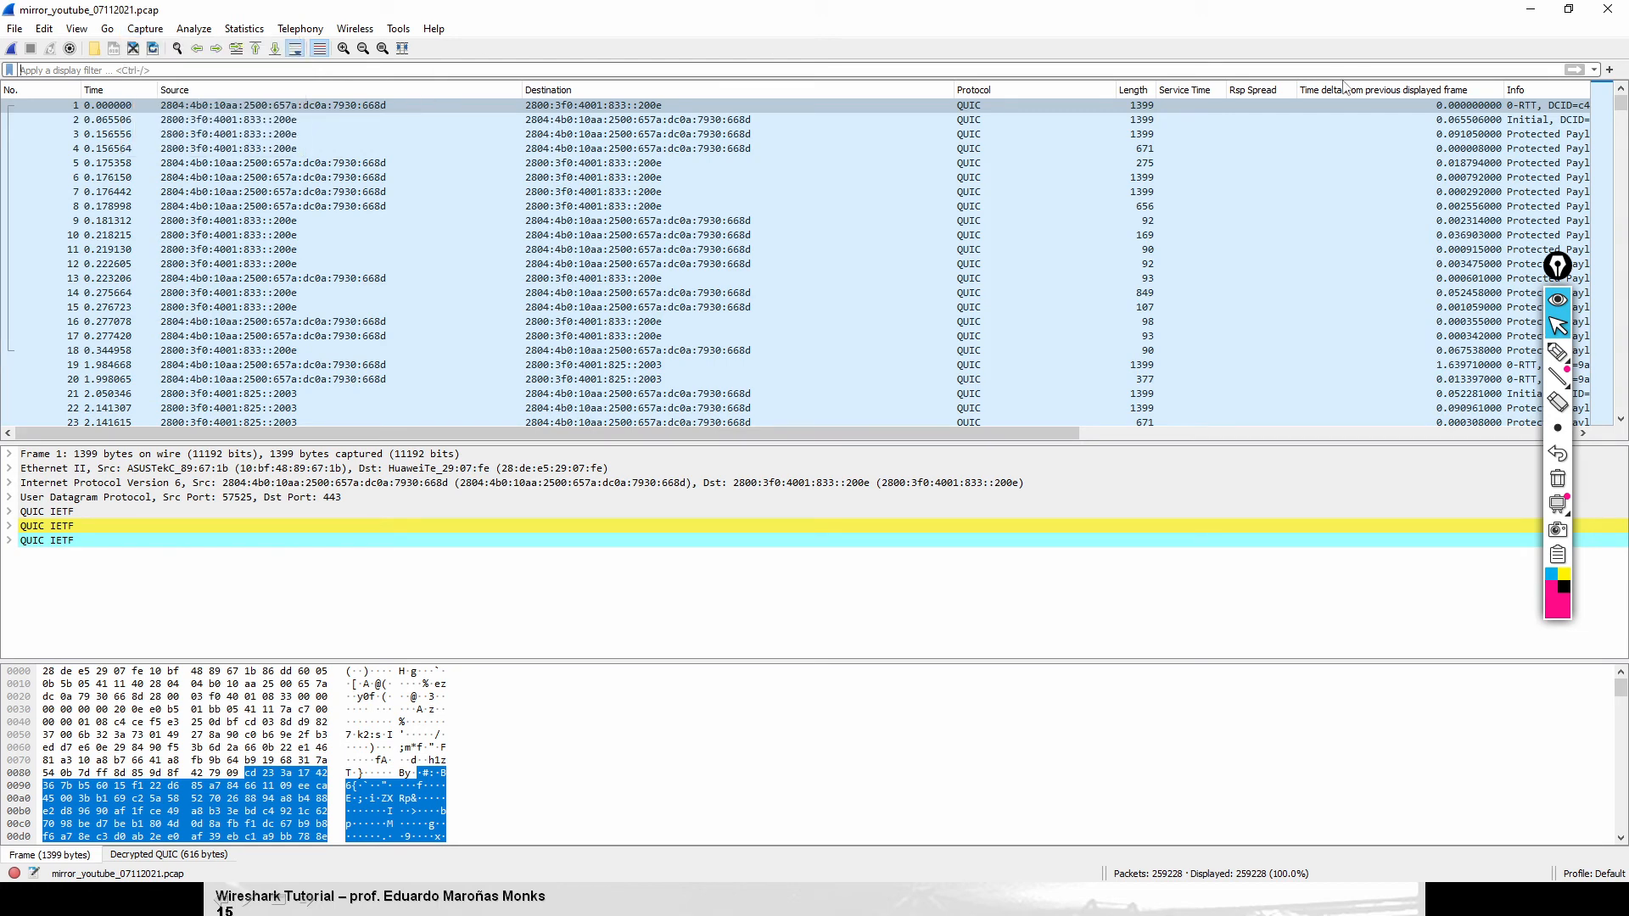
{"action": "left_click", "coordinate": [182, 30]}
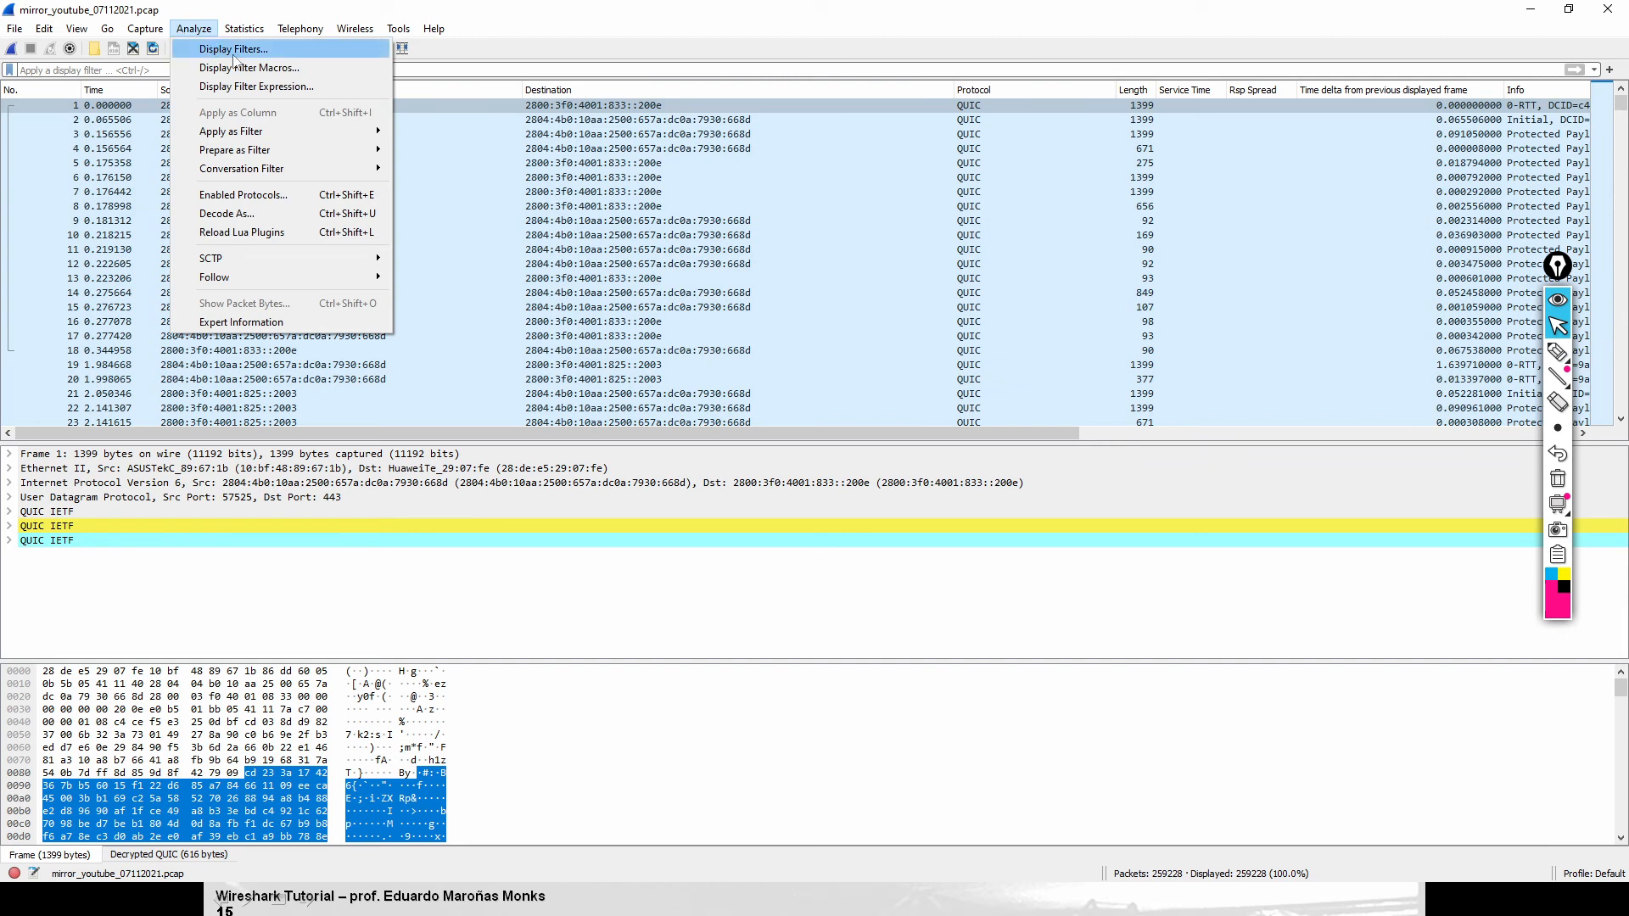
{"action": "left_click", "coordinate": [235, 49]}
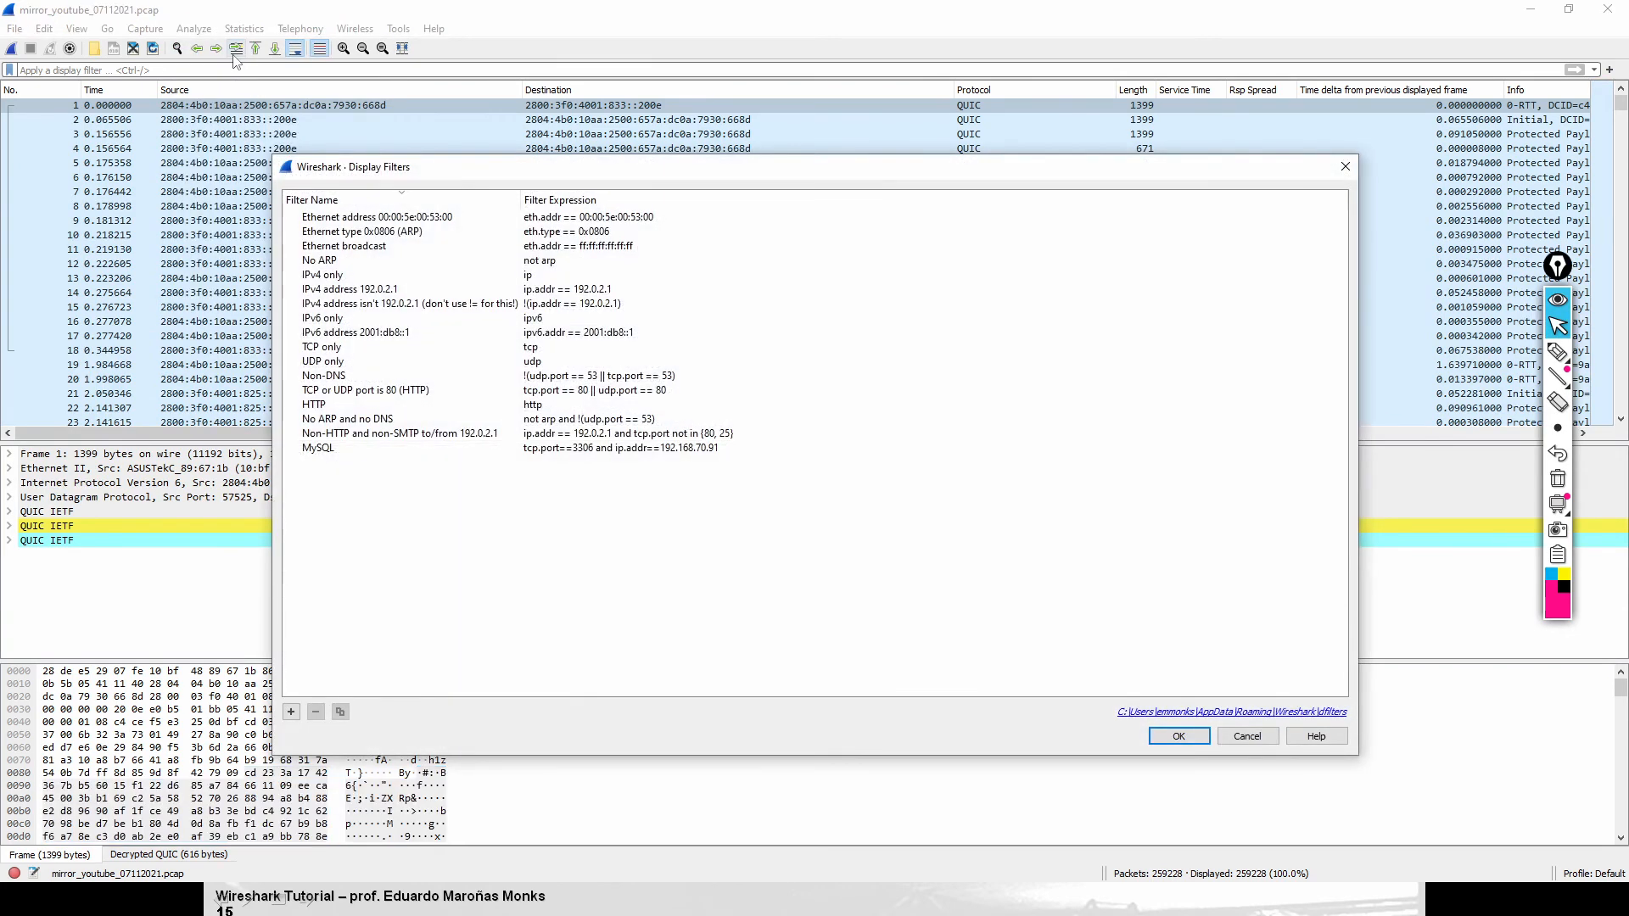
{"action": "left_click", "coordinate": [1248, 737]}
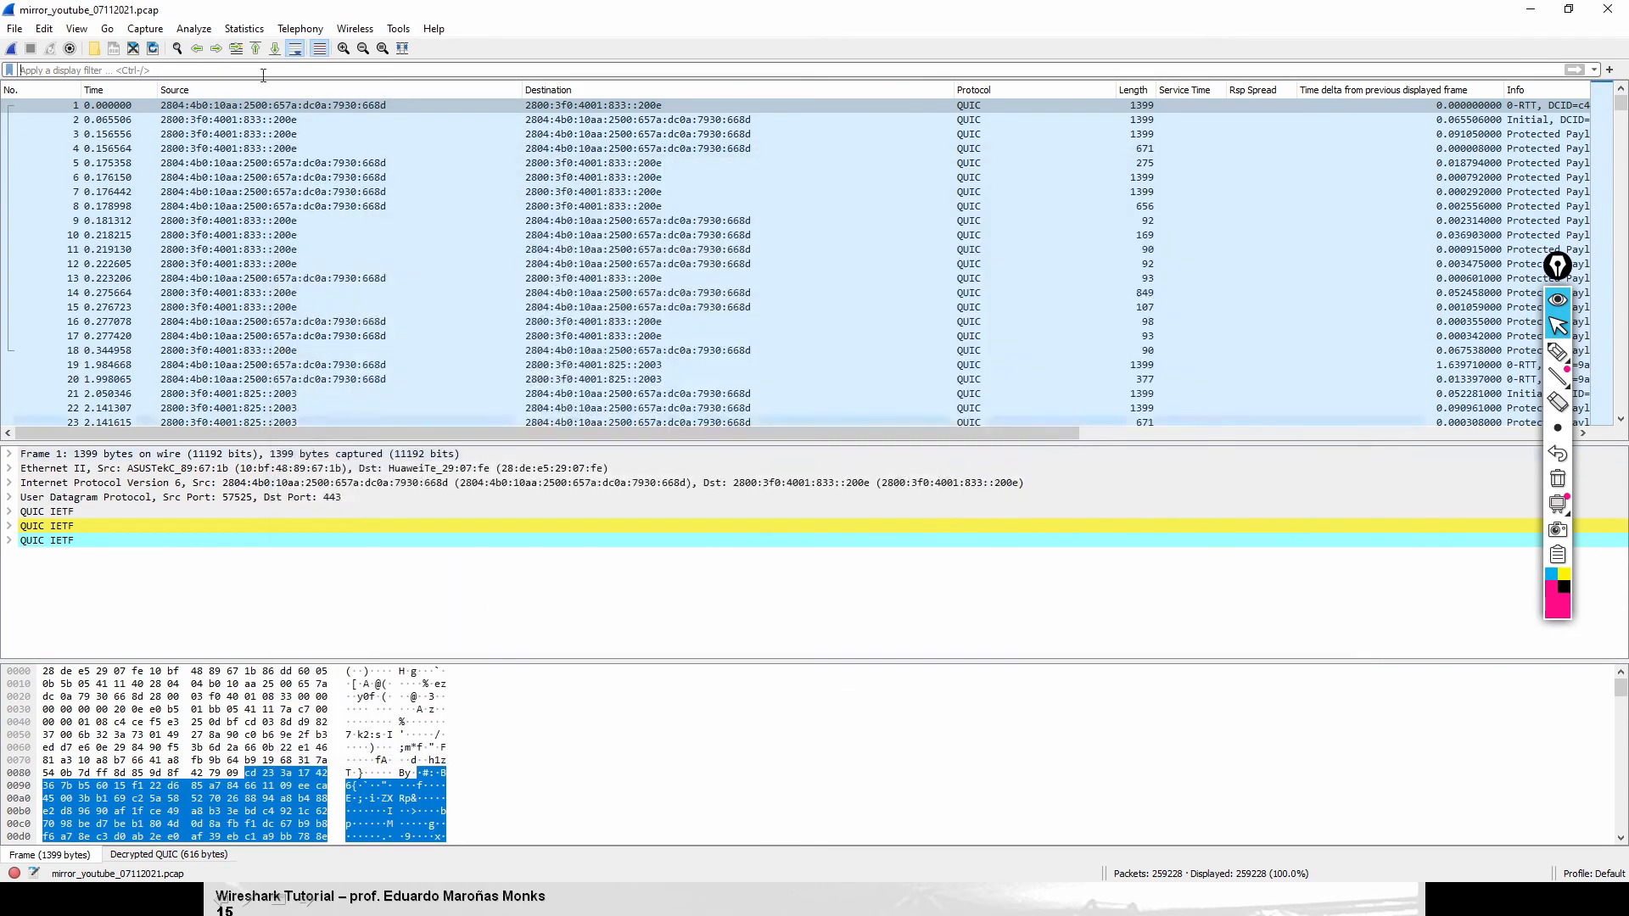
Try building the expression "smb_pipe.fragment.count ==" from the SMB Pipe fields in the Display Filter Expression dialog, and cancel it
{"action": "left_click", "coordinate": [184, 27]}
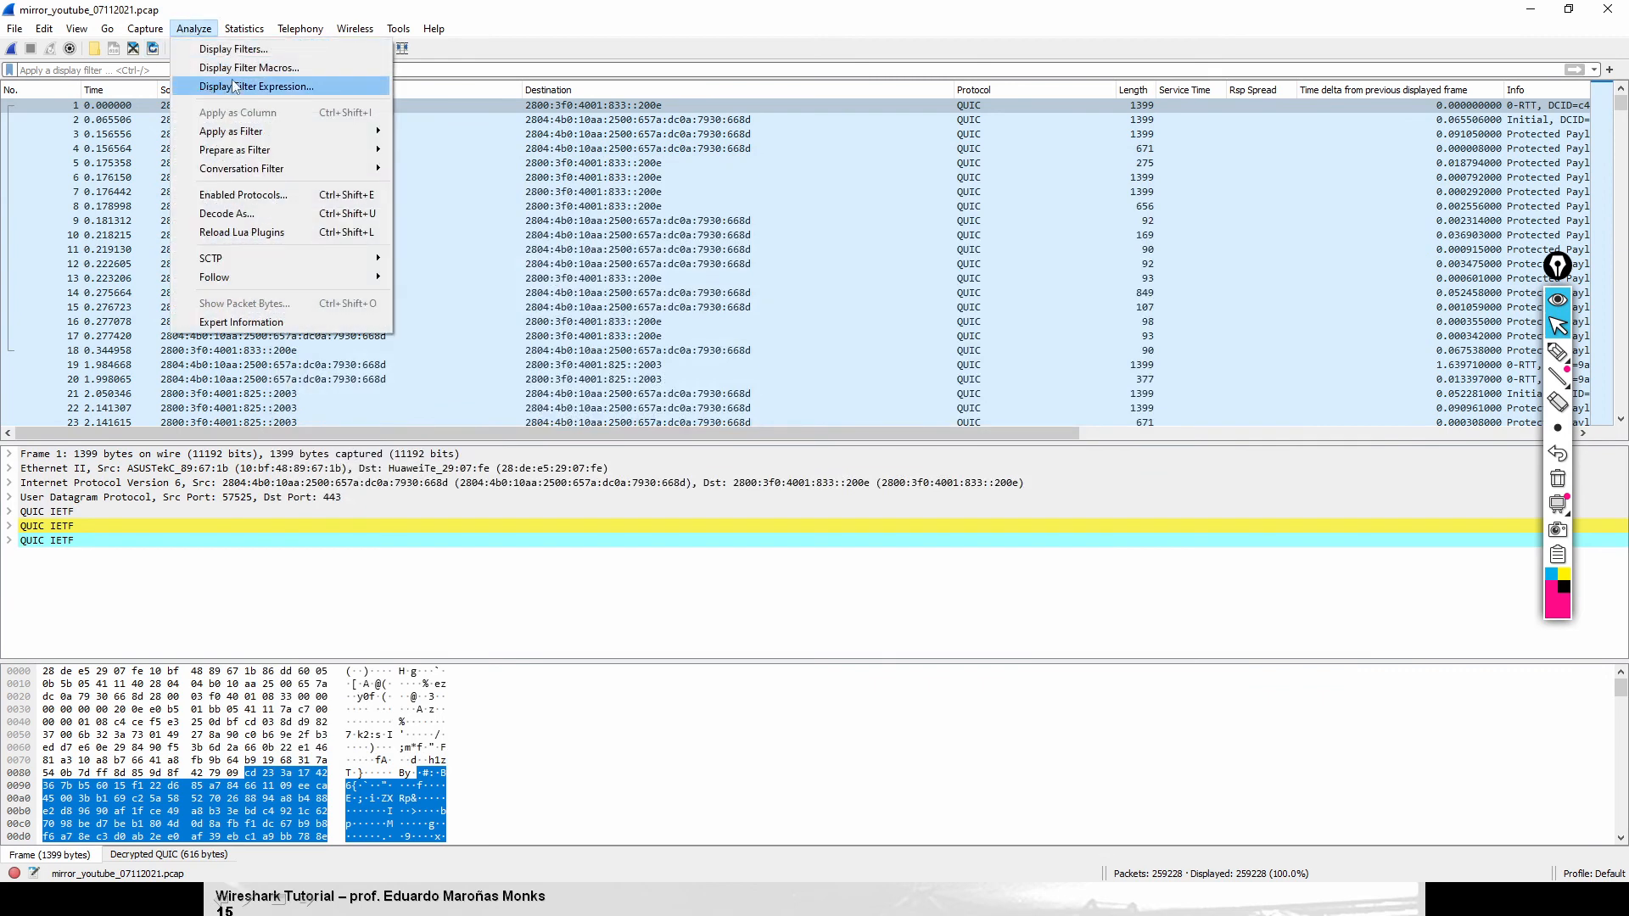
{"action": "left_click", "coordinate": [283, 87]}
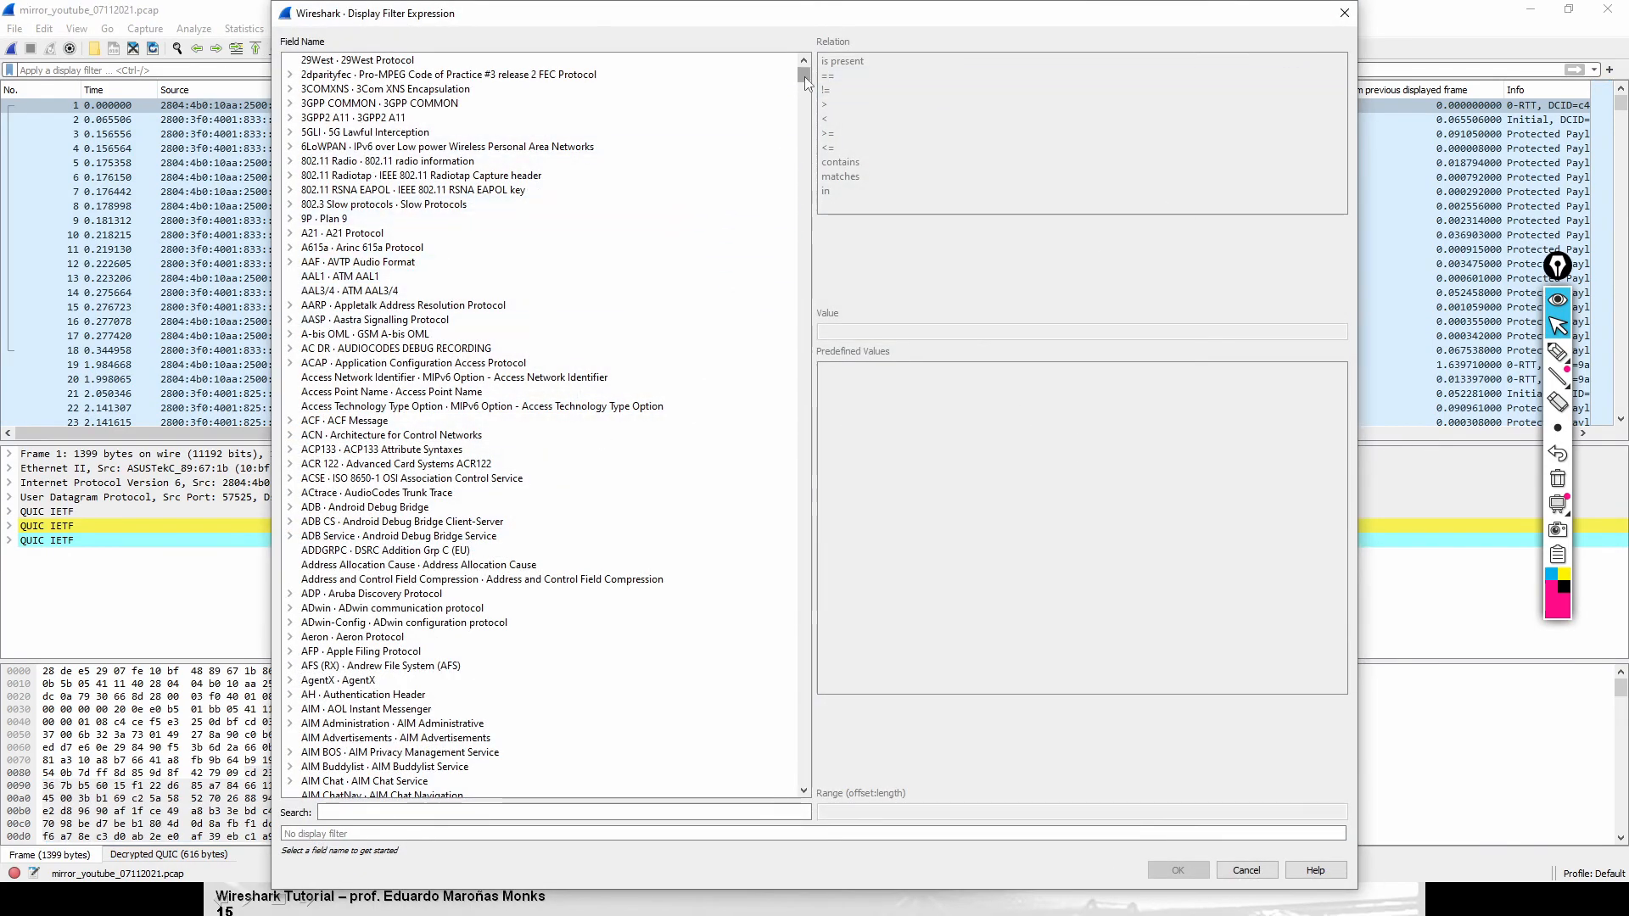
{"action": "left_click_drag", "start_coordinate": [805, 76], "coordinate": [802, 674]}
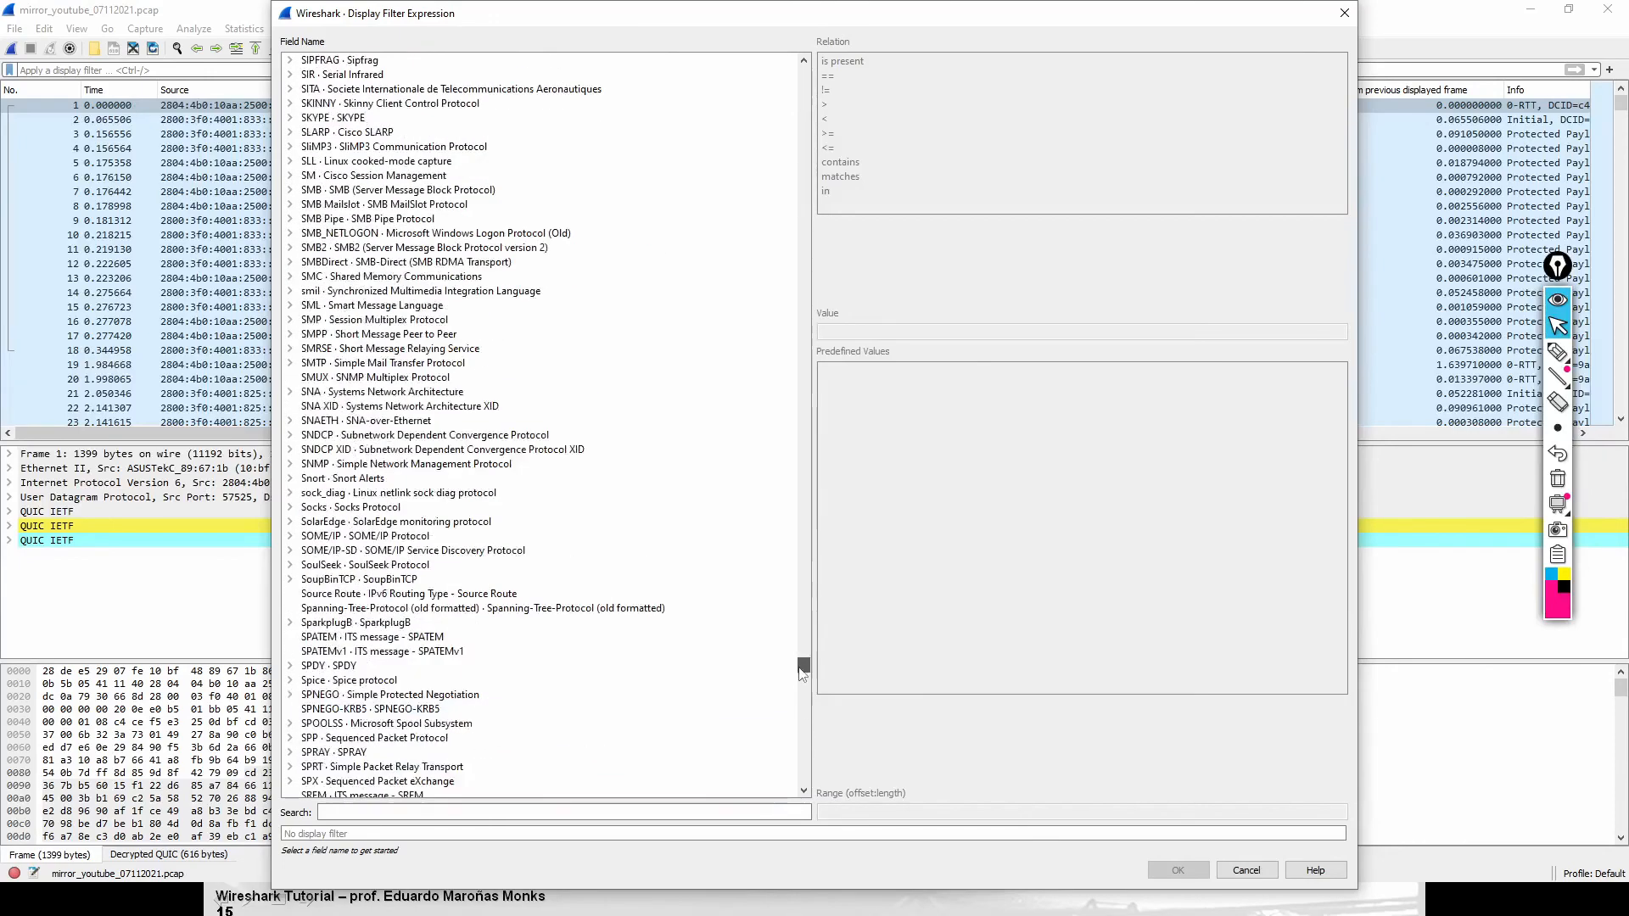
{"action": "left_click", "coordinate": [290, 219]}
{"action": "left_click", "coordinate": [392, 233]}
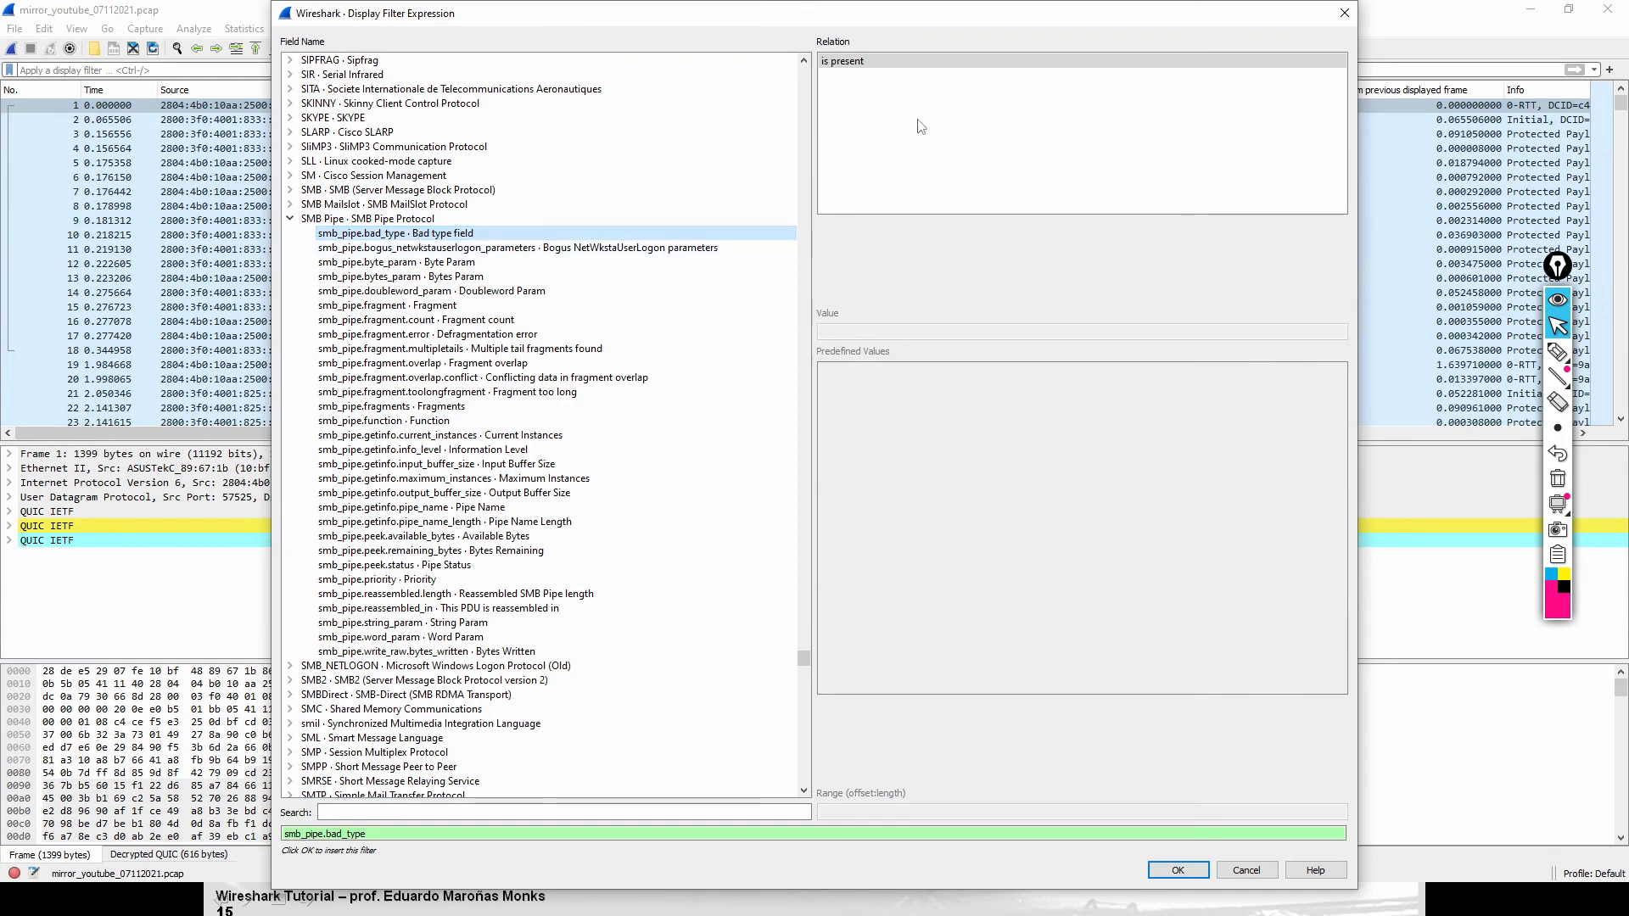
{"action": "left_click", "coordinate": [408, 320]}
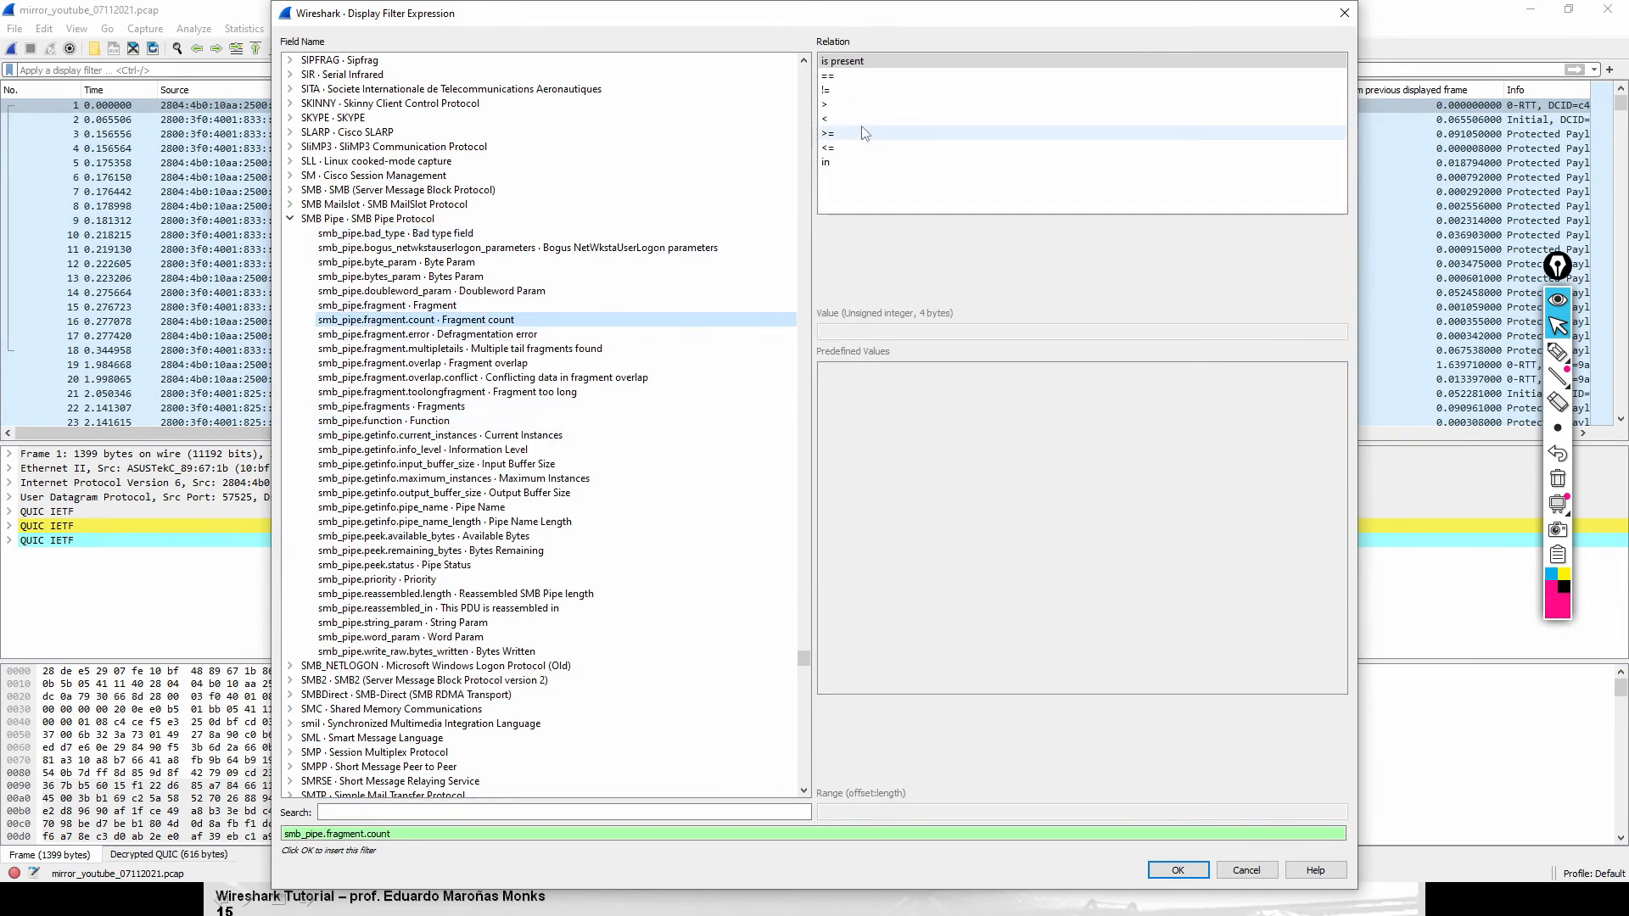
{"action": "left_click", "coordinate": [836, 76]}
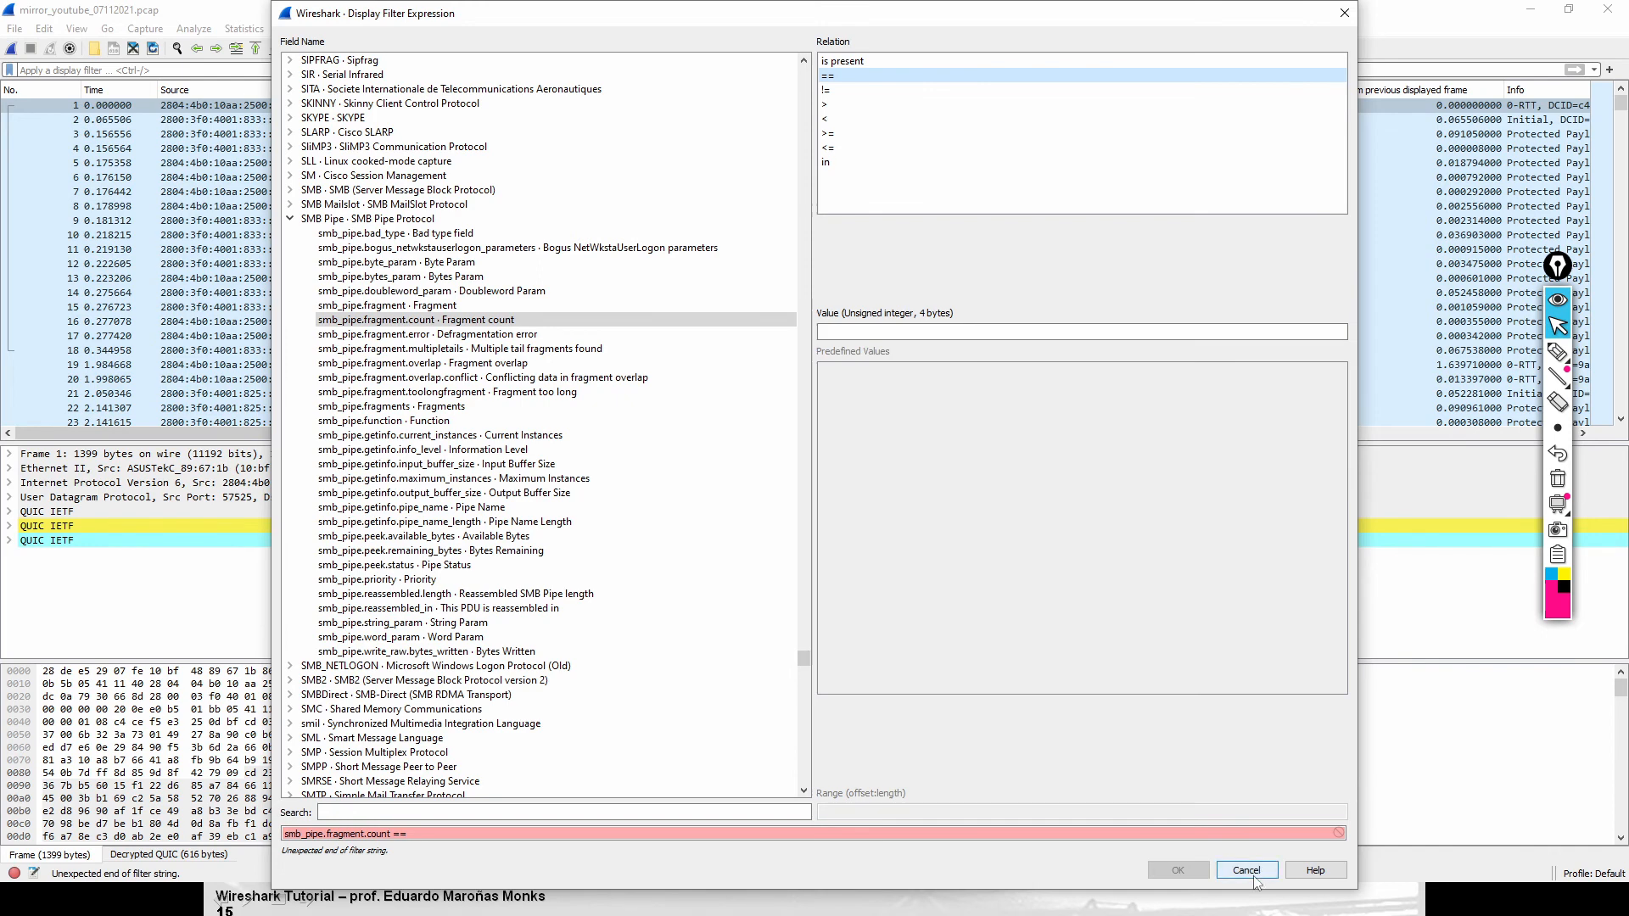
{"action": "left_click_drag", "start_coordinate": [421, 838], "coordinate": [265, 844]}
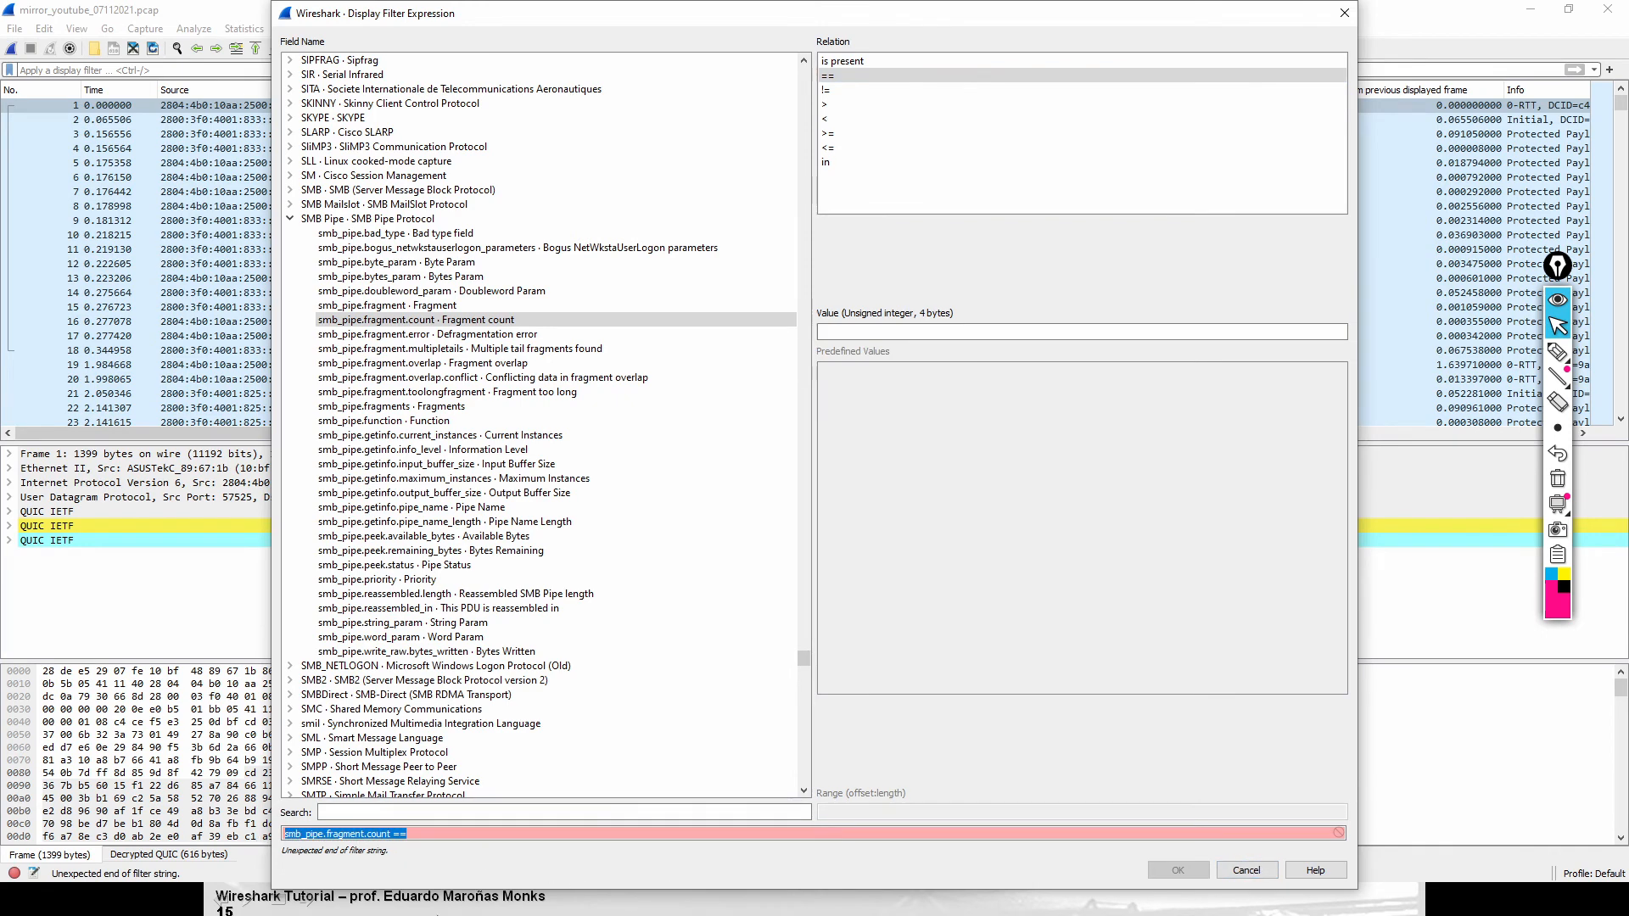
{"action": "left_click", "coordinate": [1247, 871]}
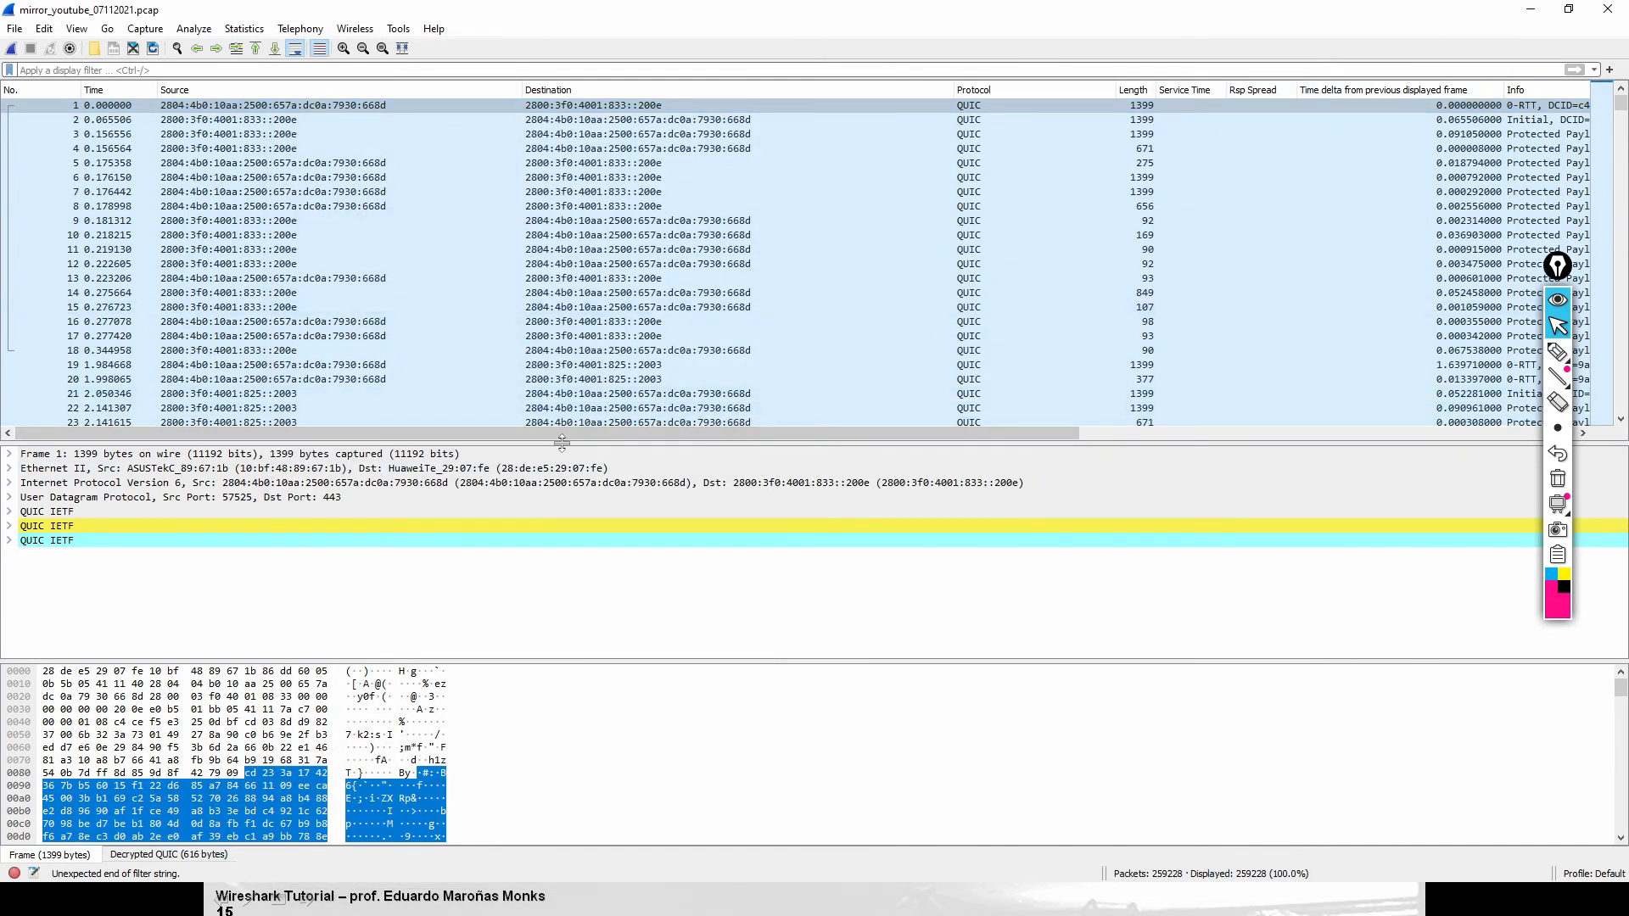
Enlarge the packet details area and prepare the display filter udp.srcport == 57525 from frame 1's UDP source port
{"action": "left_click_drag", "start_coordinate": [561, 442], "coordinate": [560, 270]}
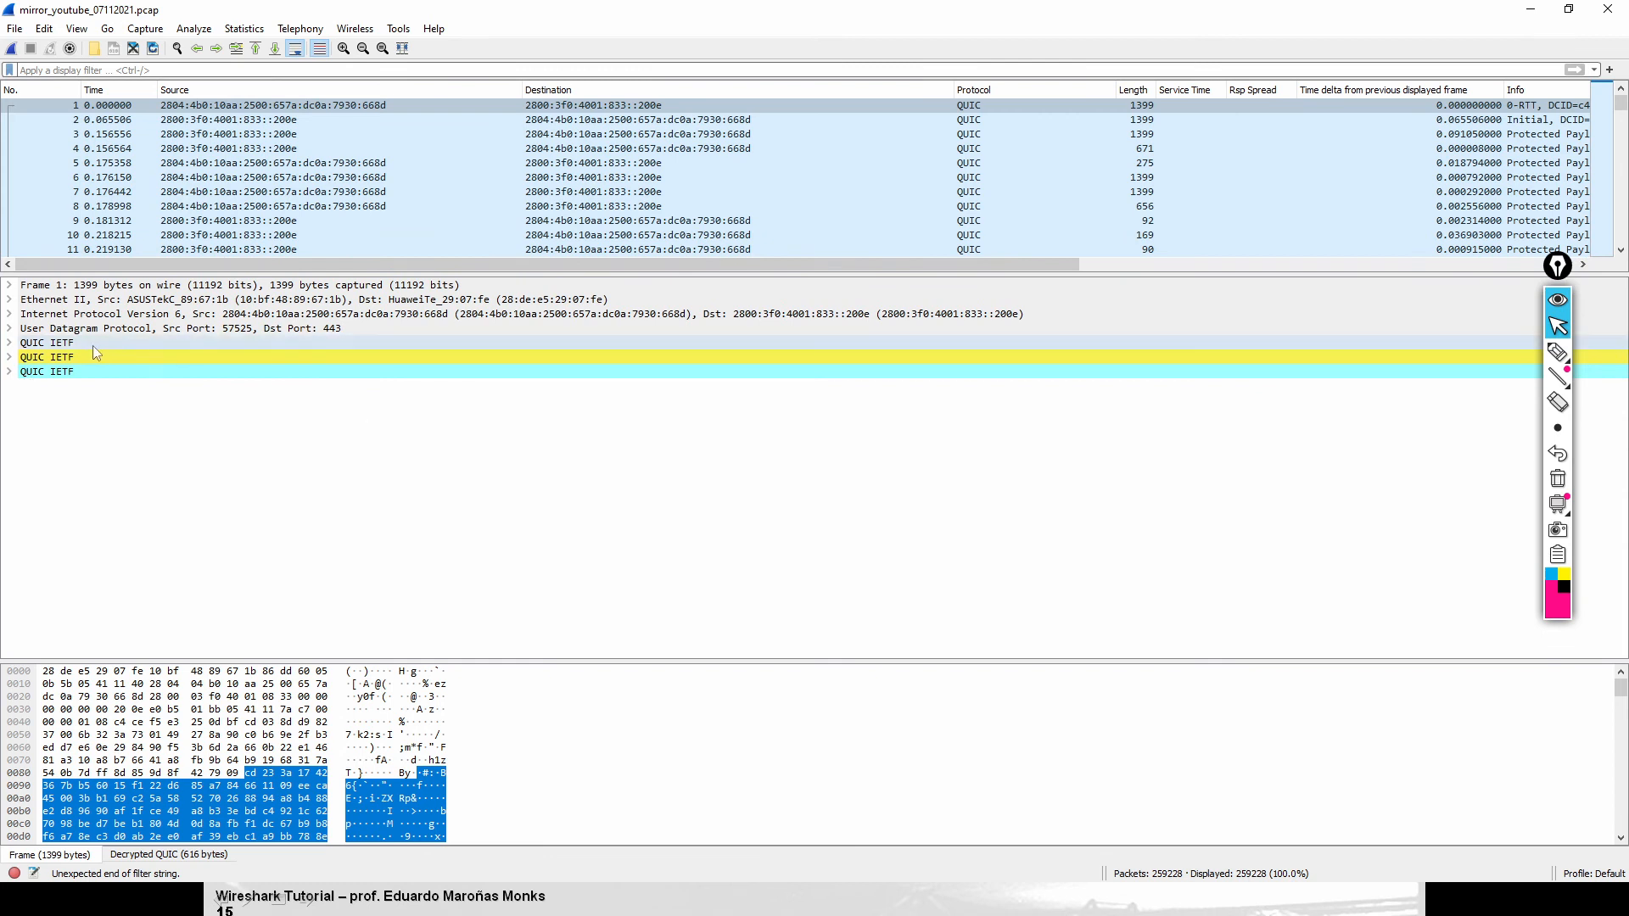
{"action": "left_click", "coordinate": [10, 330]}
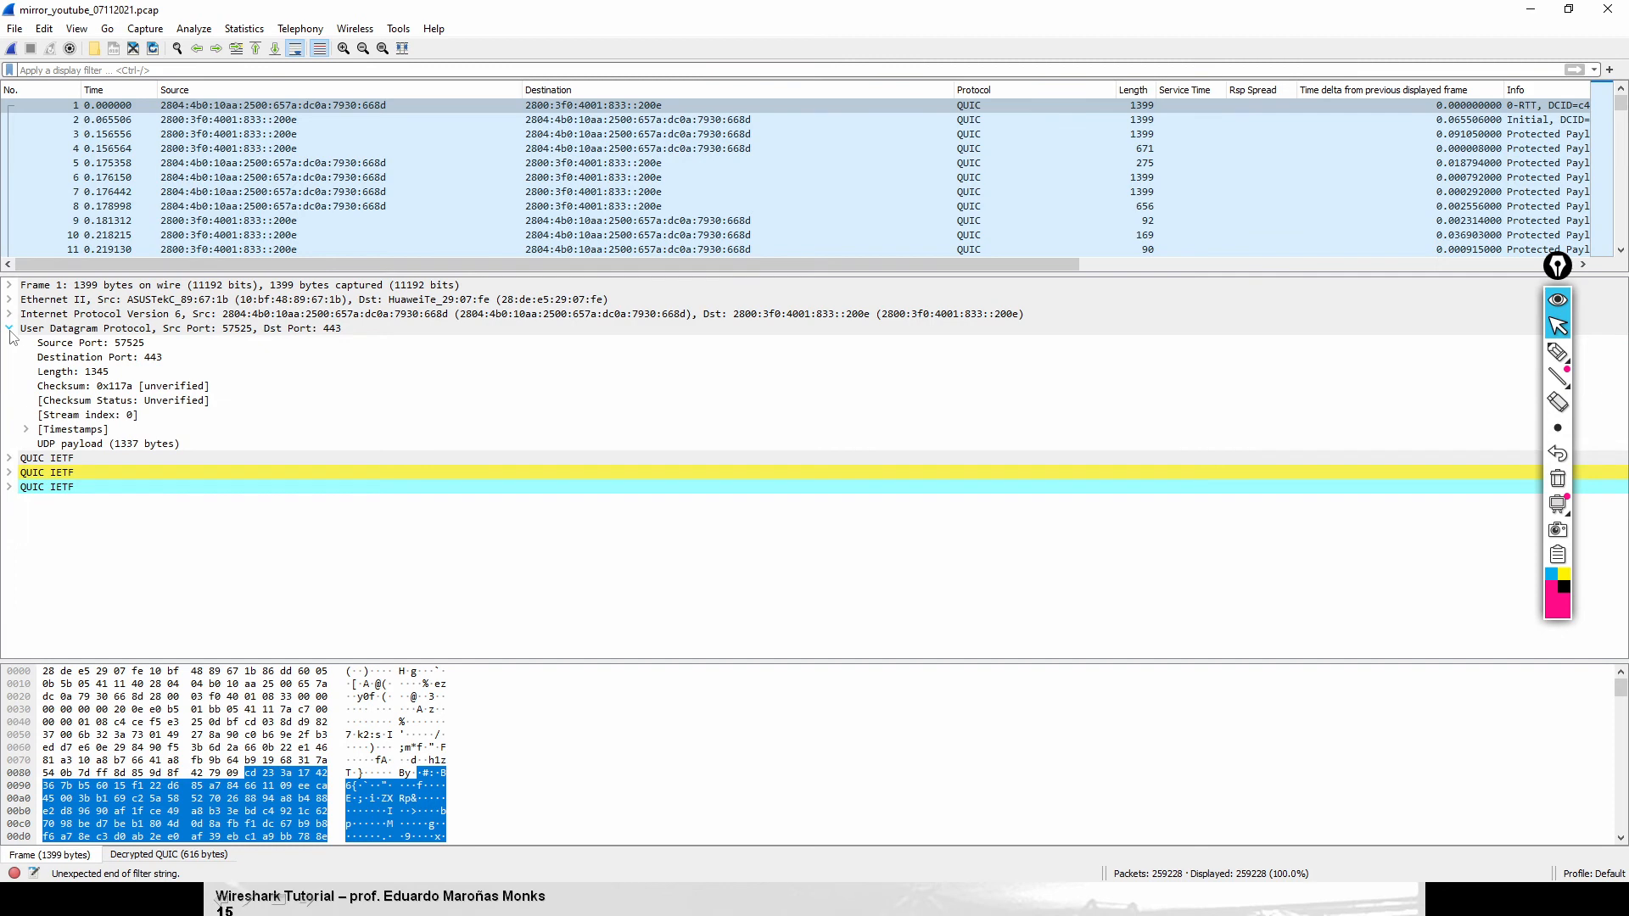
{"action": "left_click", "coordinate": [105, 344]}
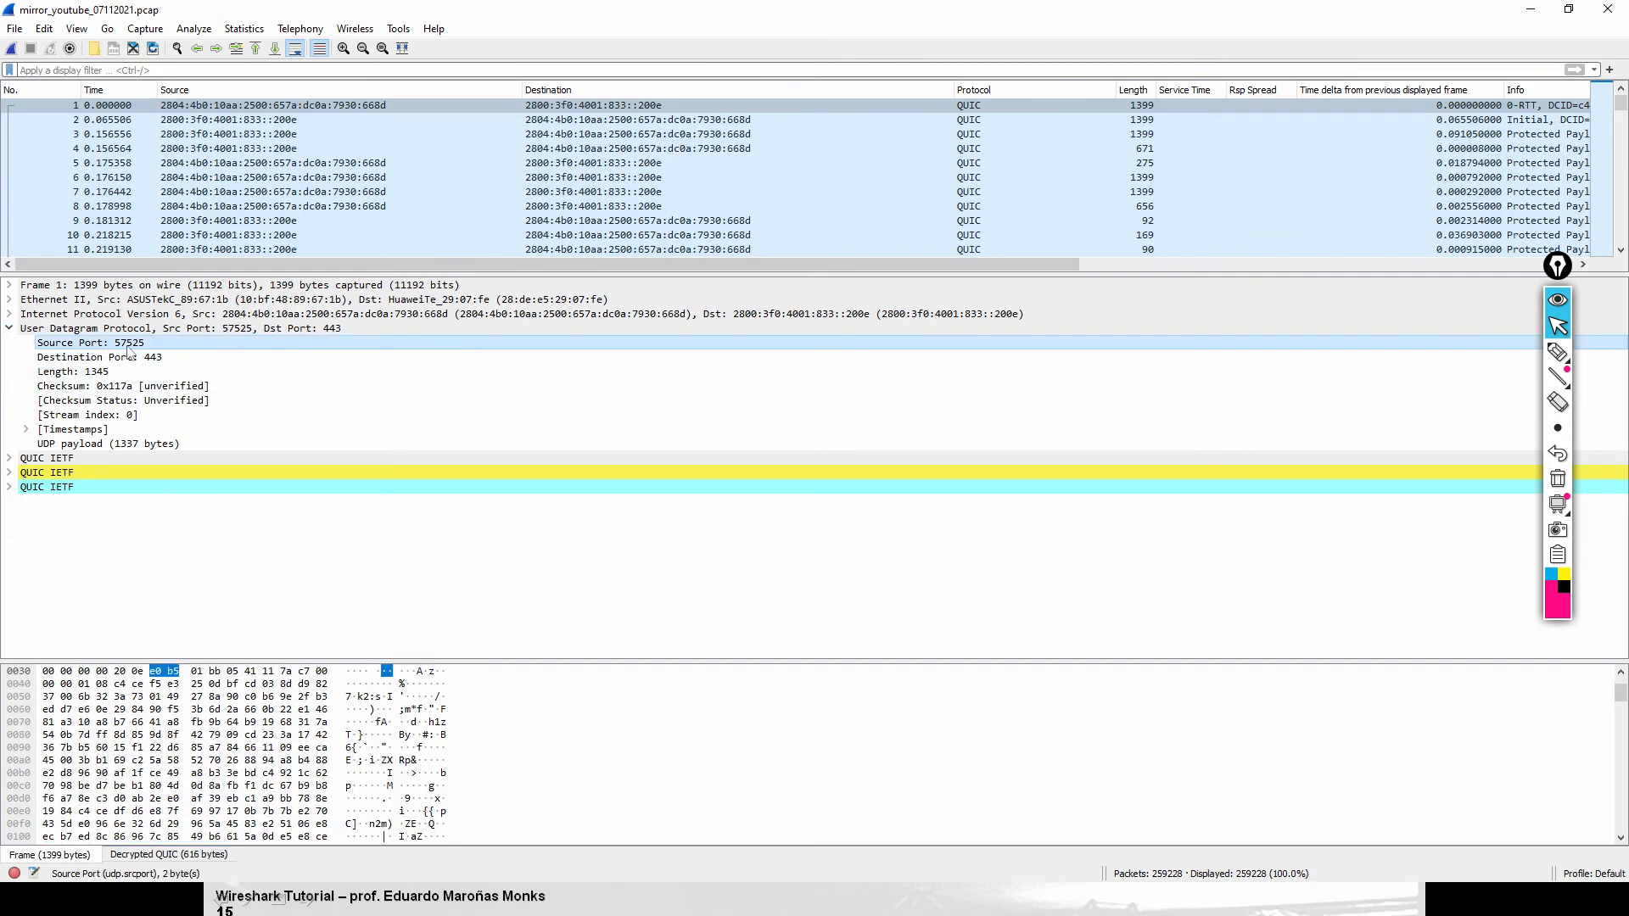
{"action": "right_click", "coordinate": [129, 352]}
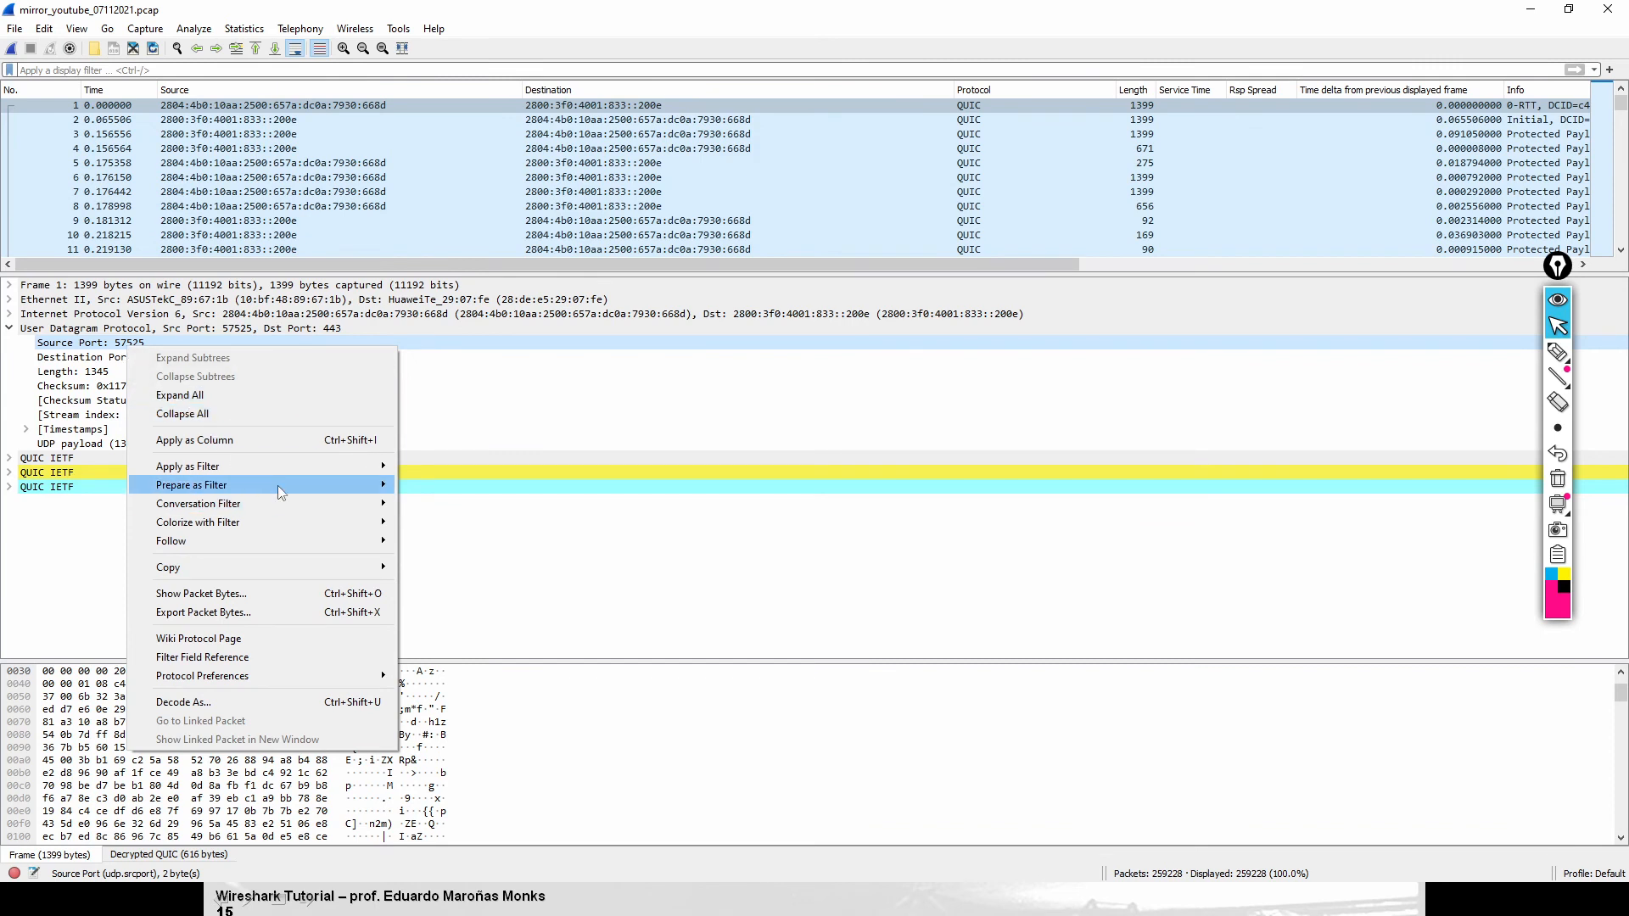
{"action": "mouse_move", "coordinate": [279, 488]}
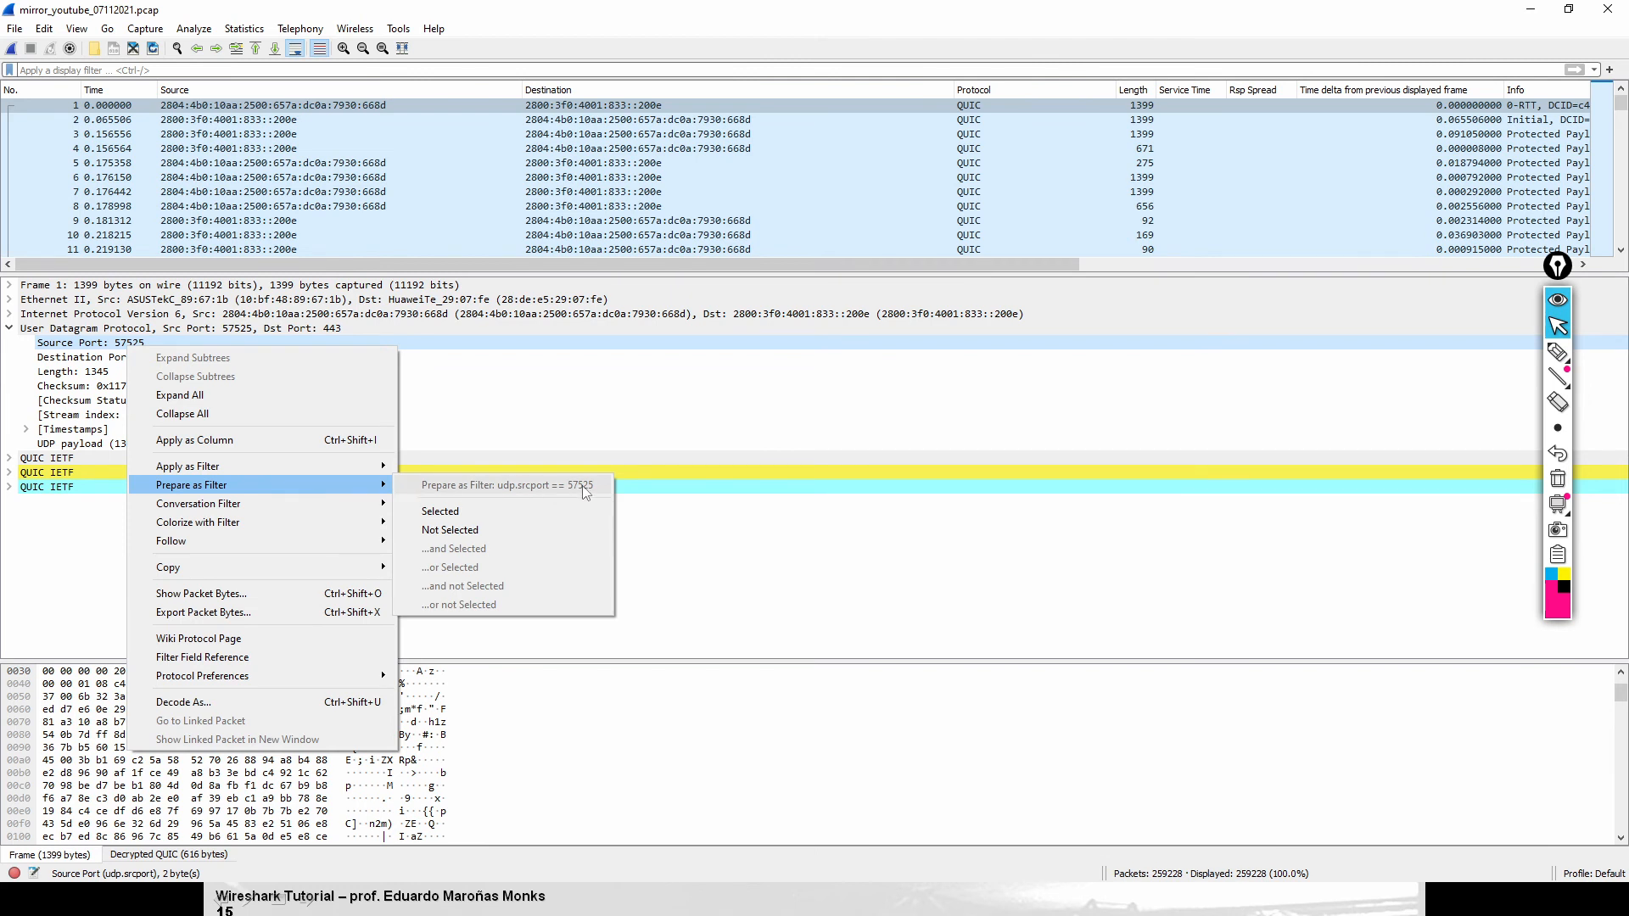
{"action": "left_click", "coordinate": [572, 512]}
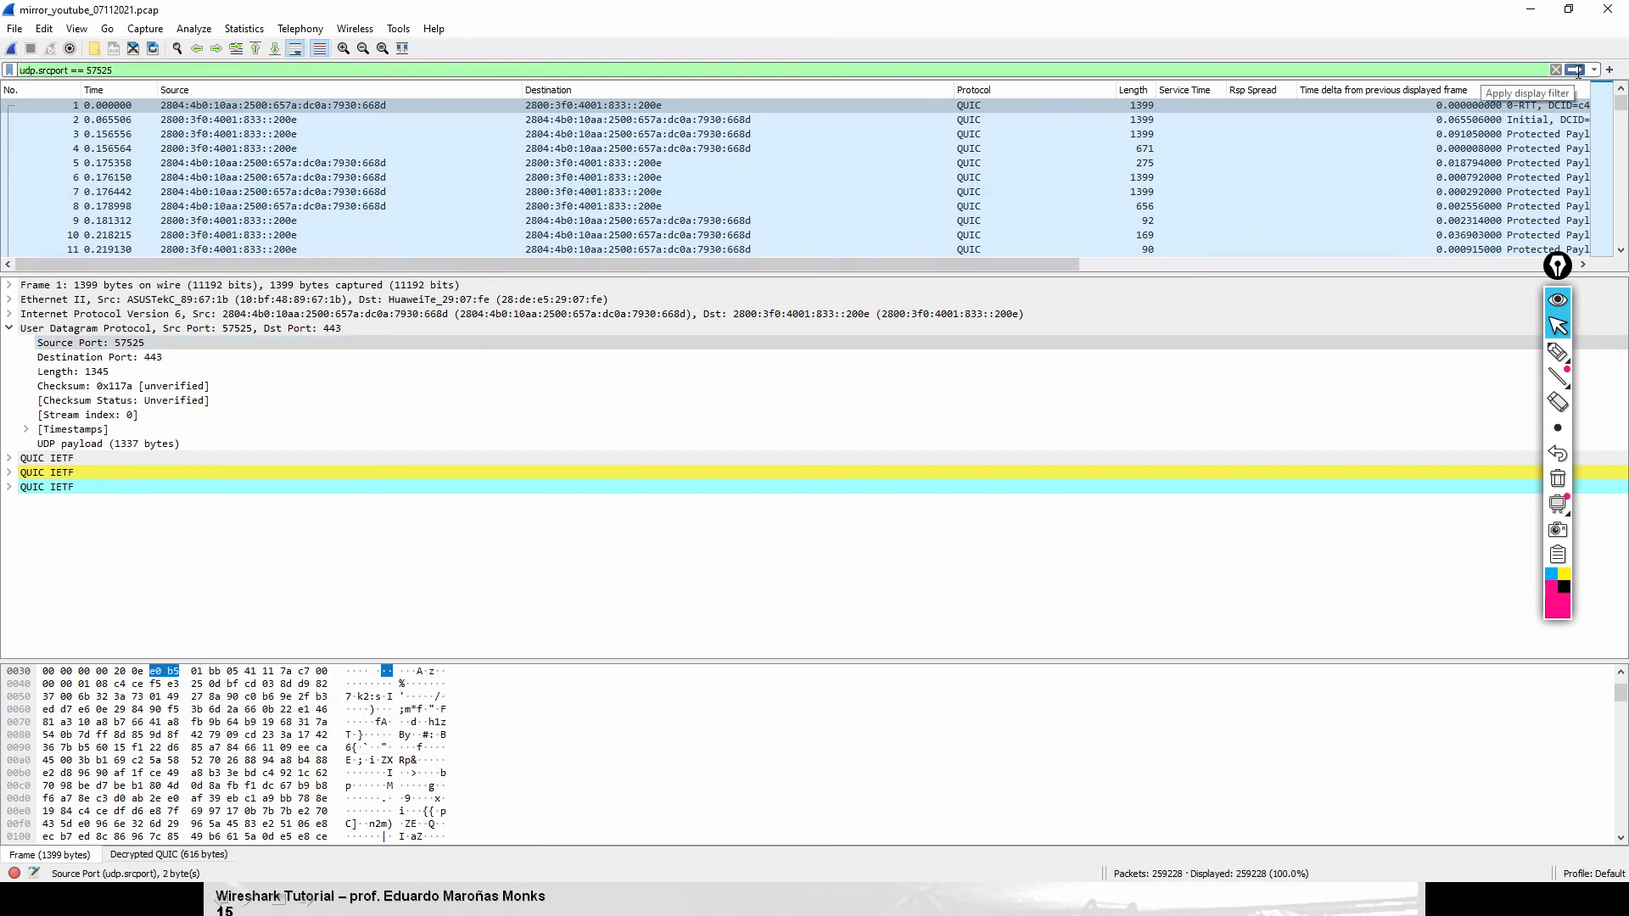
Underline the parts of the udp.srcport == 57525 expression with the pen and apply the filter to the capture
{"action": "left_click", "coordinate": [1558, 351]}
{"action": "left_click_drag", "start_coordinate": [10, 84], "coordinate": [130, 87]}
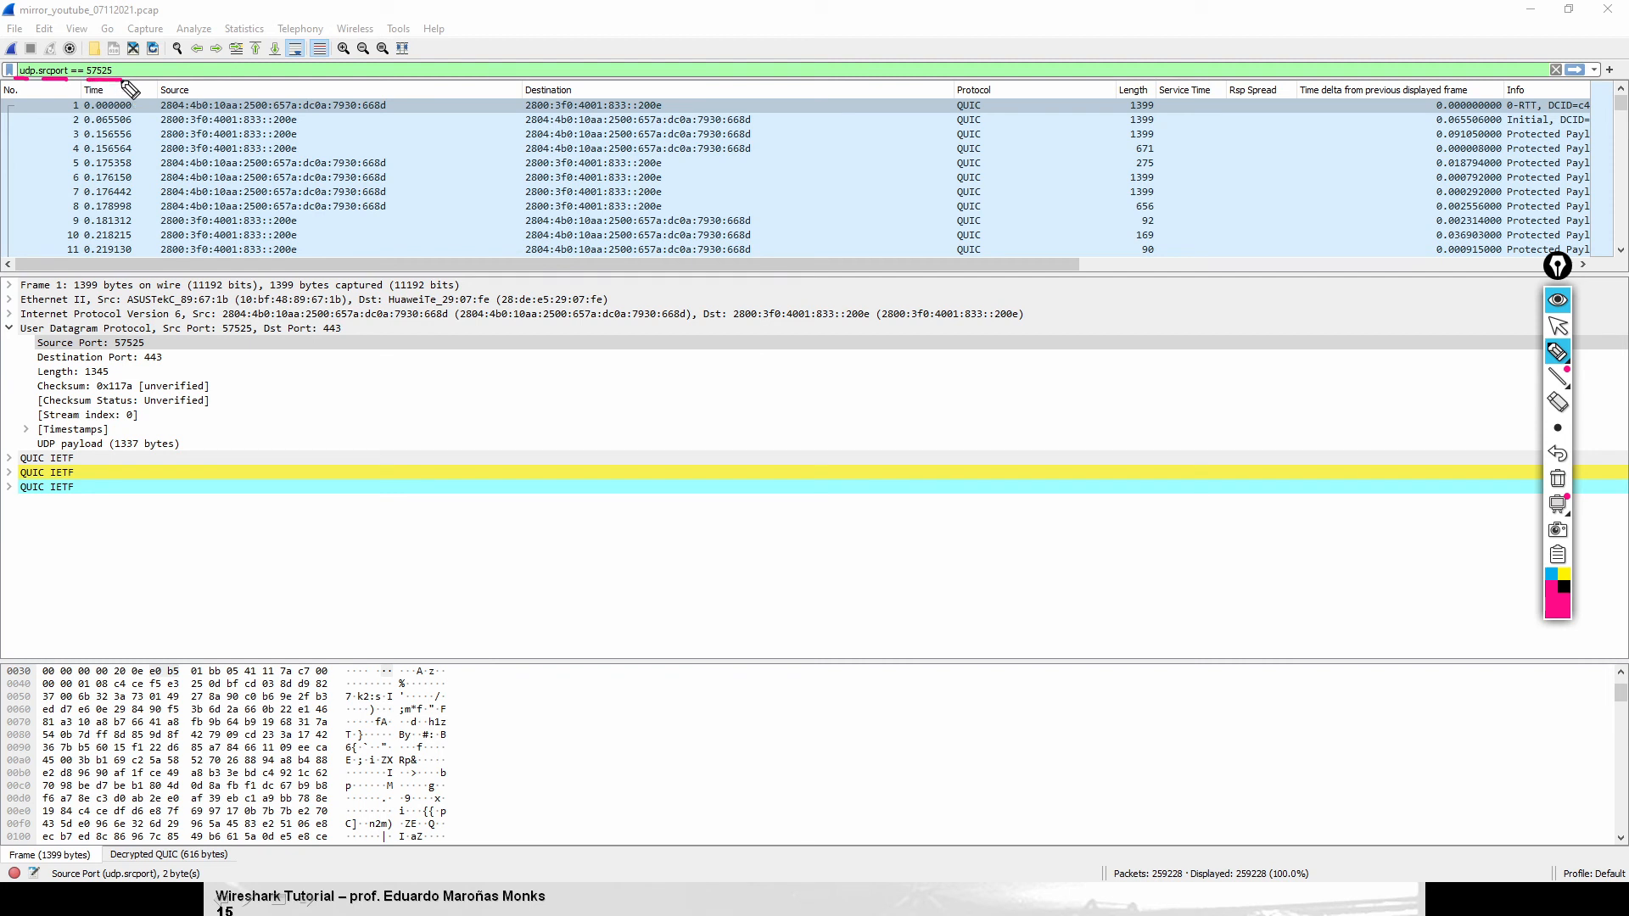
{"action": "left_click", "coordinate": [1557, 325]}
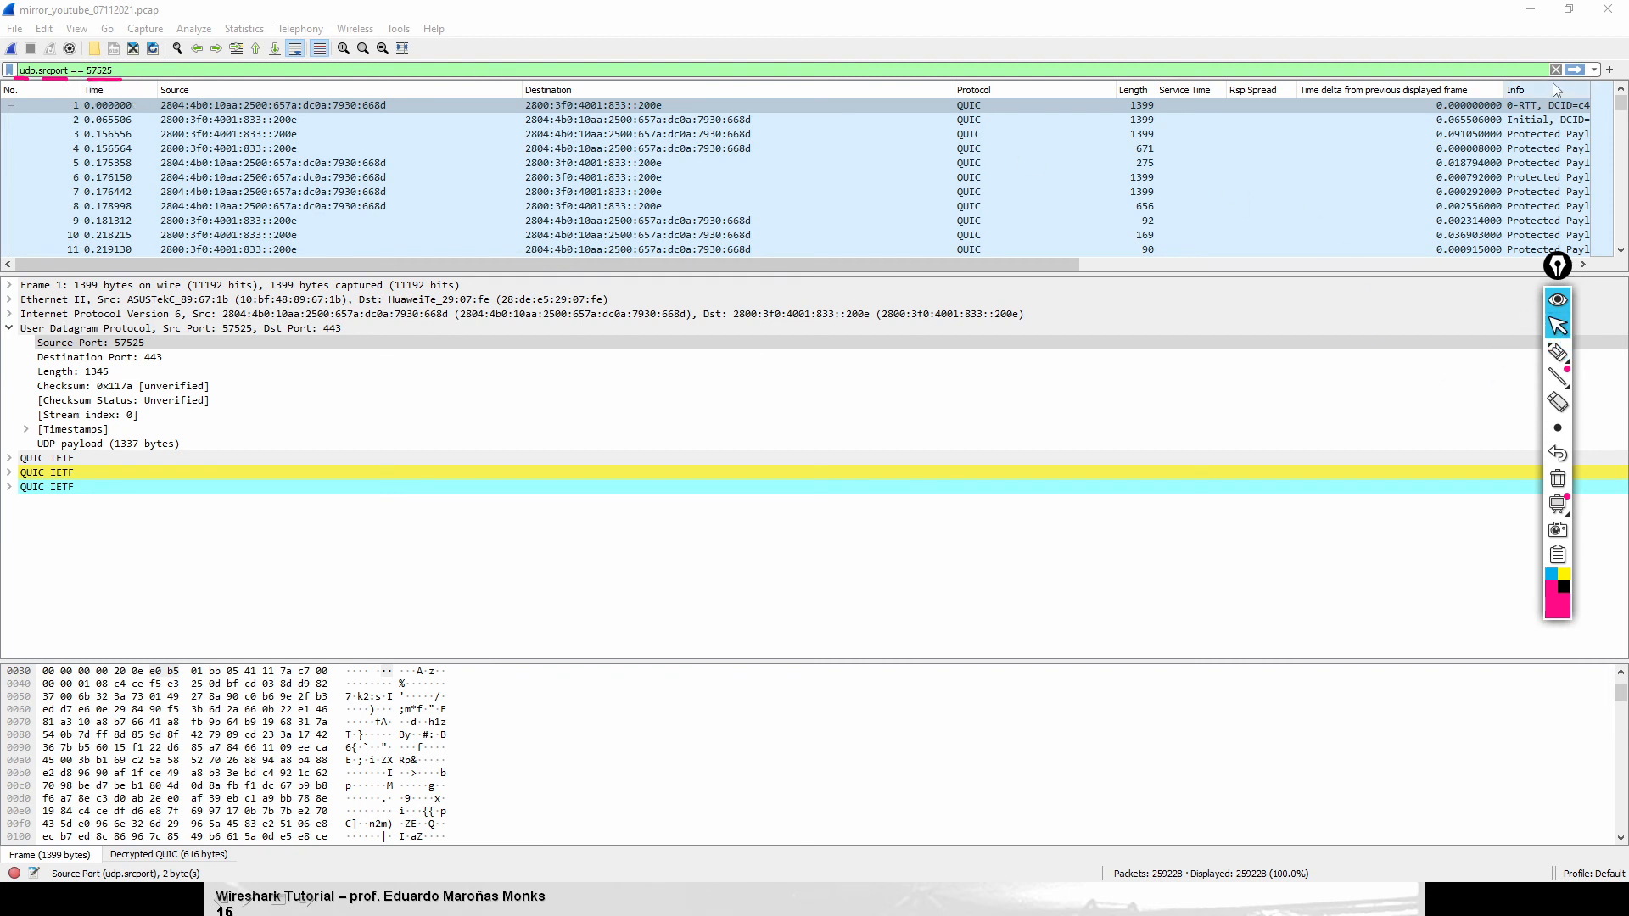
{"action": "left_click", "coordinate": [1576, 70]}
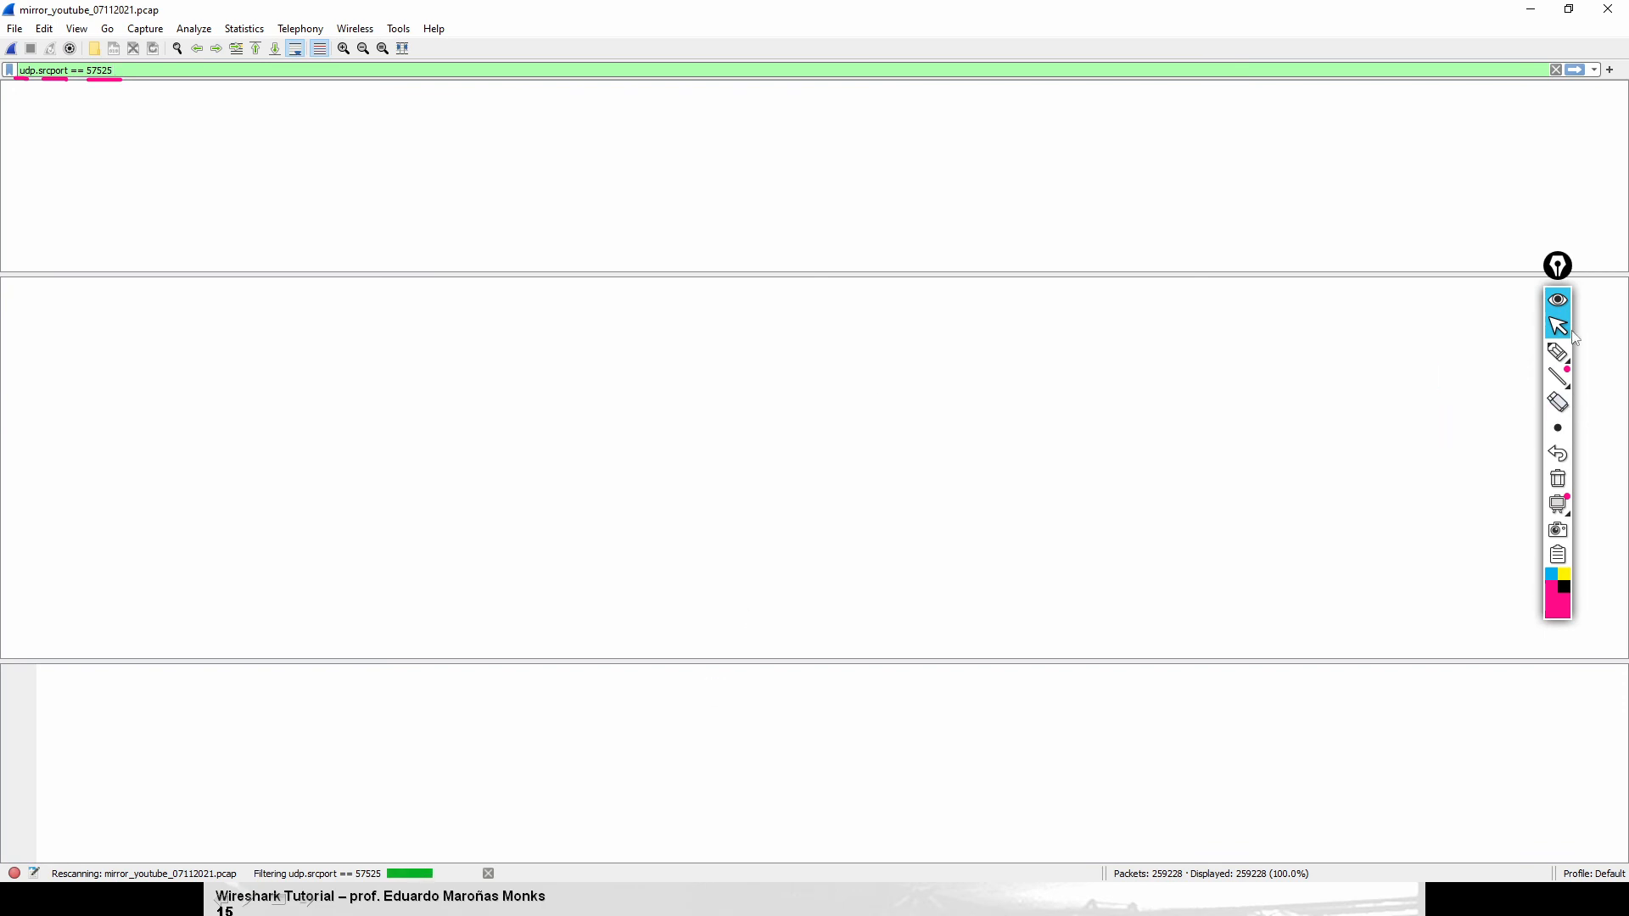
Draw a pen arrow towards the filtering progress in the status area and erase all annotations
{"action": "left_click", "coordinate": [1557, 351]}
{"action": "left_click_drag", "start_coordinate": [409, 816], "coordinate": [374, 845]}
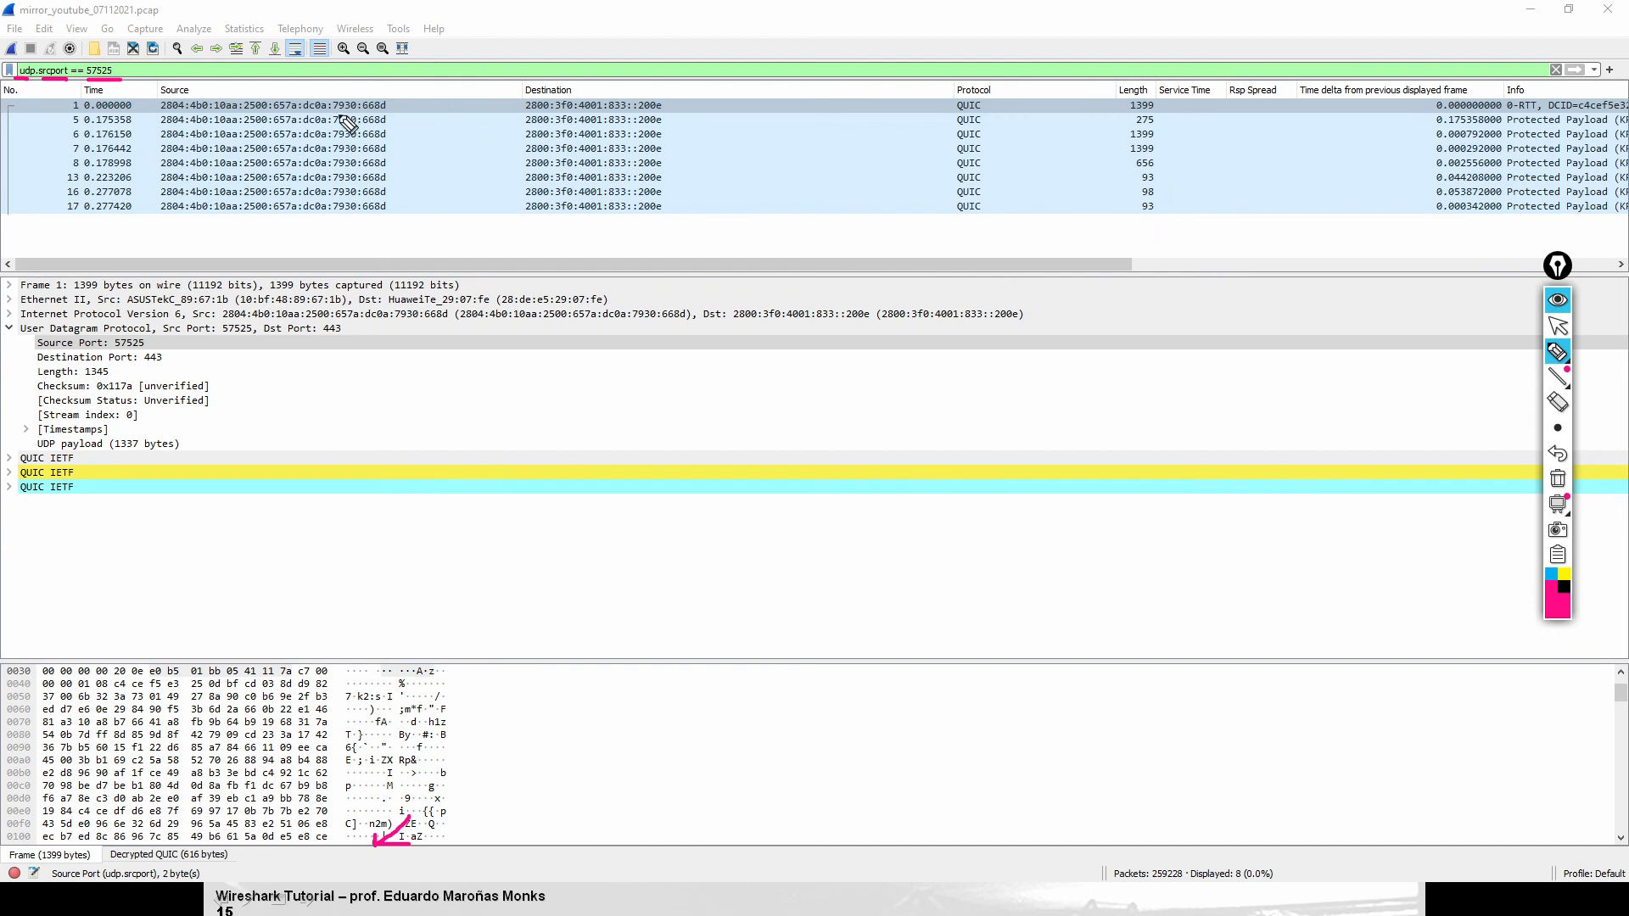
{"action": "left_click", "coordinate": [1558, 479]}
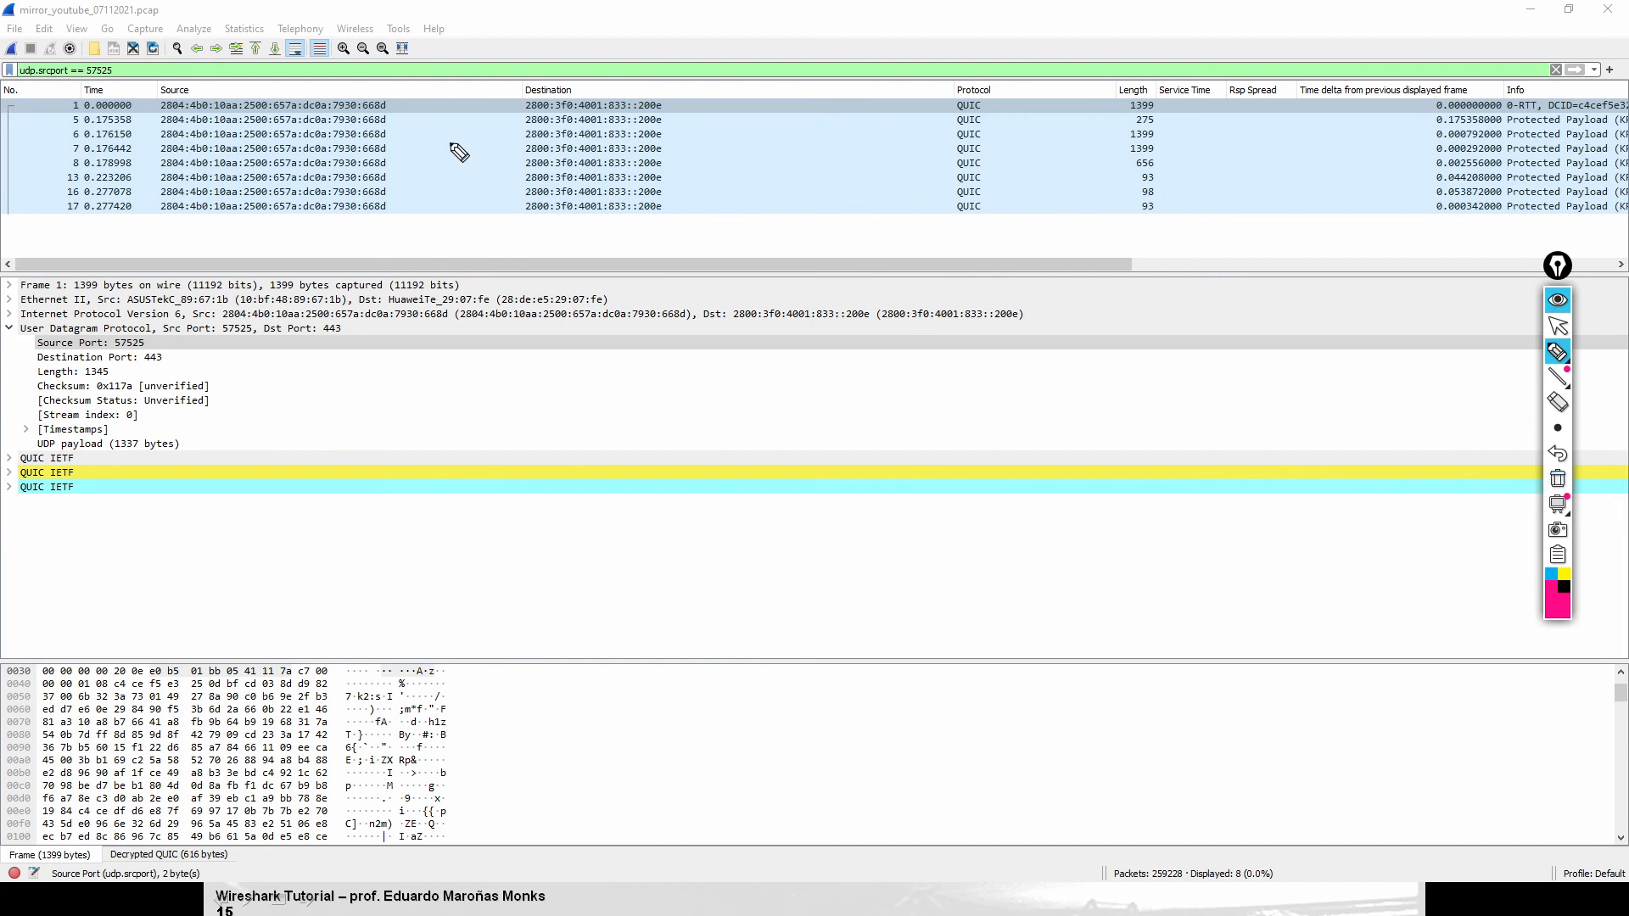
Circle the udp.srcport filter expression with the pen, erase the circle and return to the normal pointer
{"action": "mouse_move", "coordinate": [30, 93]}
{"action": "left_mouse_down"}
{"action": "mouse_move", "coordinate": [136, 78]}
{"action": "mouse_move", "coordinate": [26, 53]}
{"action": "mouse_move", "coordinate": [21, 80]}
{"action": "left_mouse_up"}
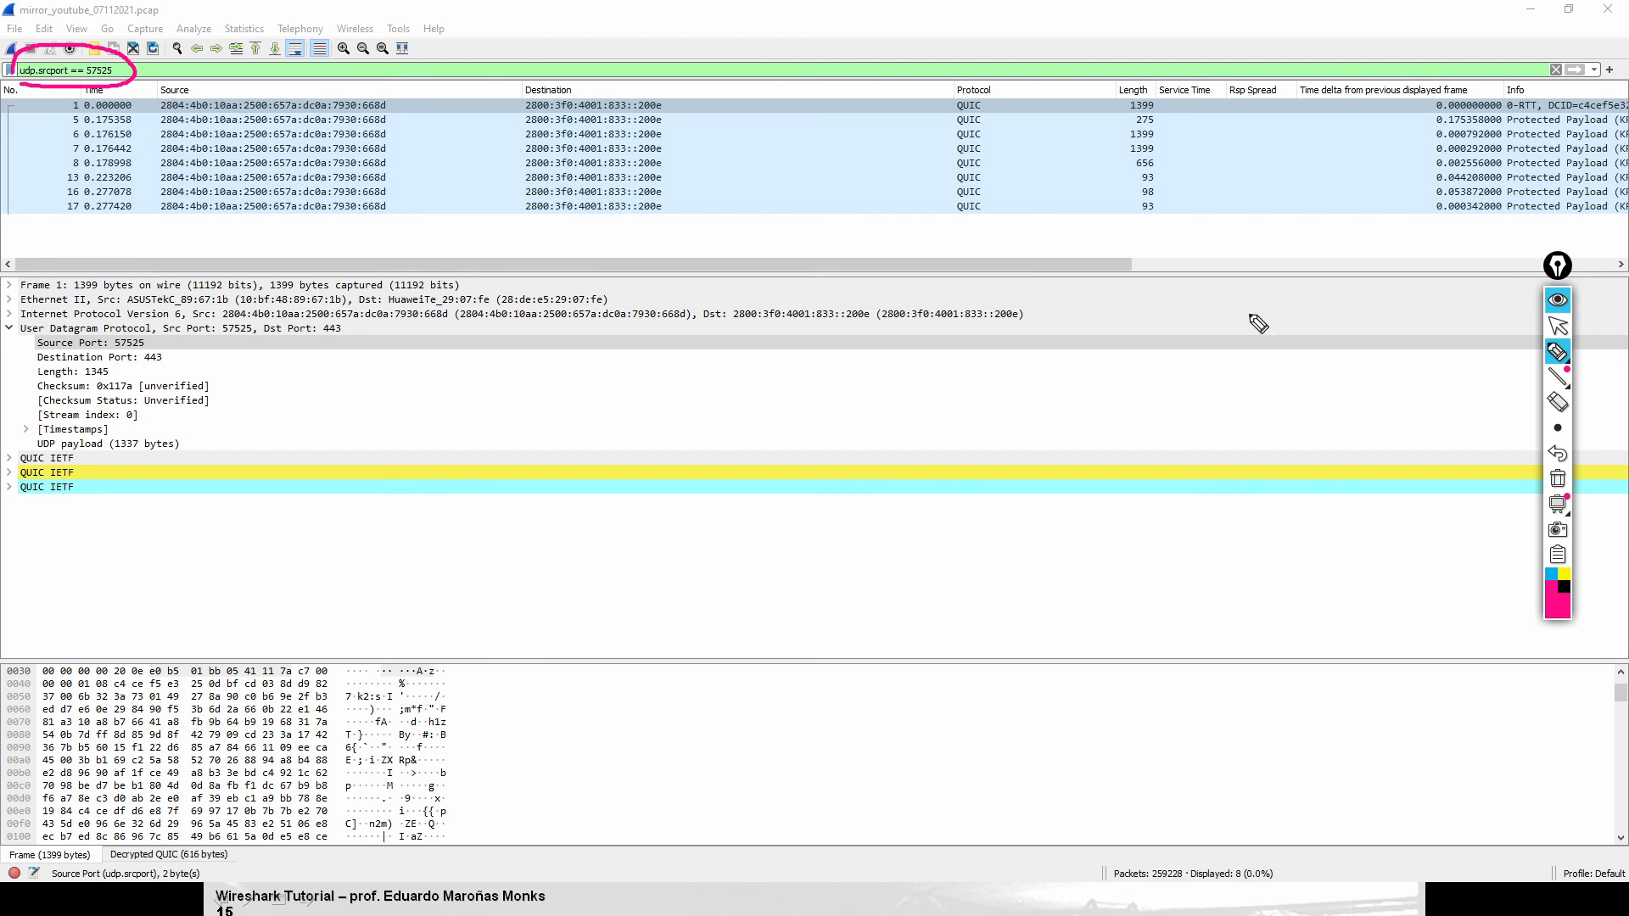
{"action": "left_click", "coordinate": [1558, 479]}
{"action": "left_click", "coordinate": [1557, 325]}
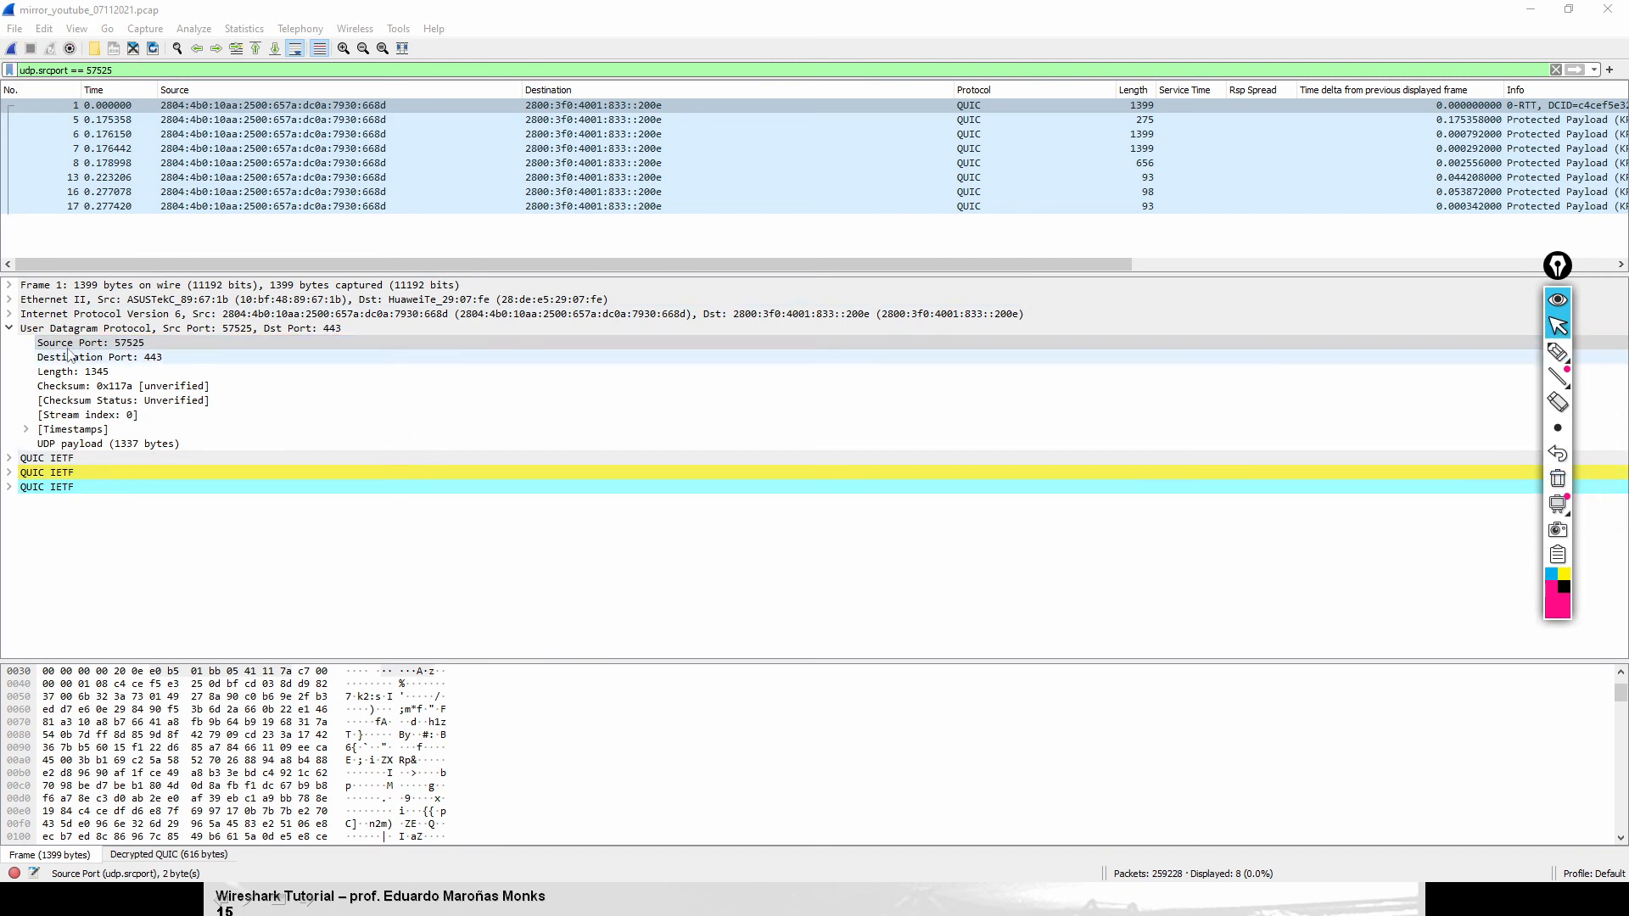
Apply frame 1's IPv6 destination address as the selected display filter, ipv6.dst == 2800:3f0:4001:833::200e
{"action": "left_click", "coordinate": [10, 314]}
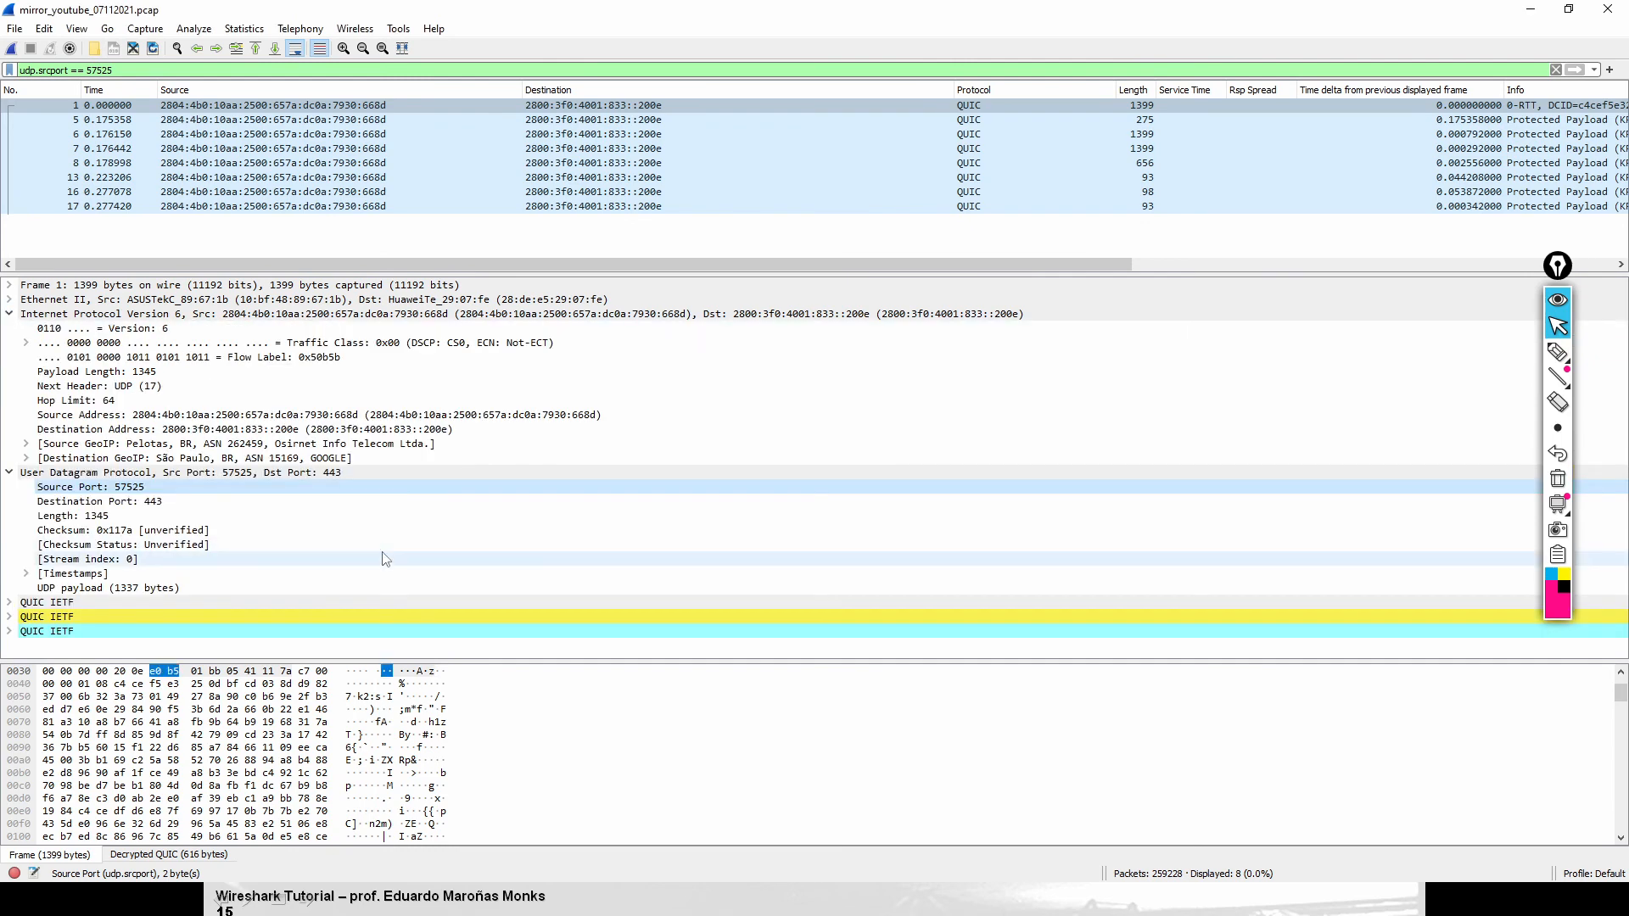
{"action": "left_click", "coordinate": [151, 430]}
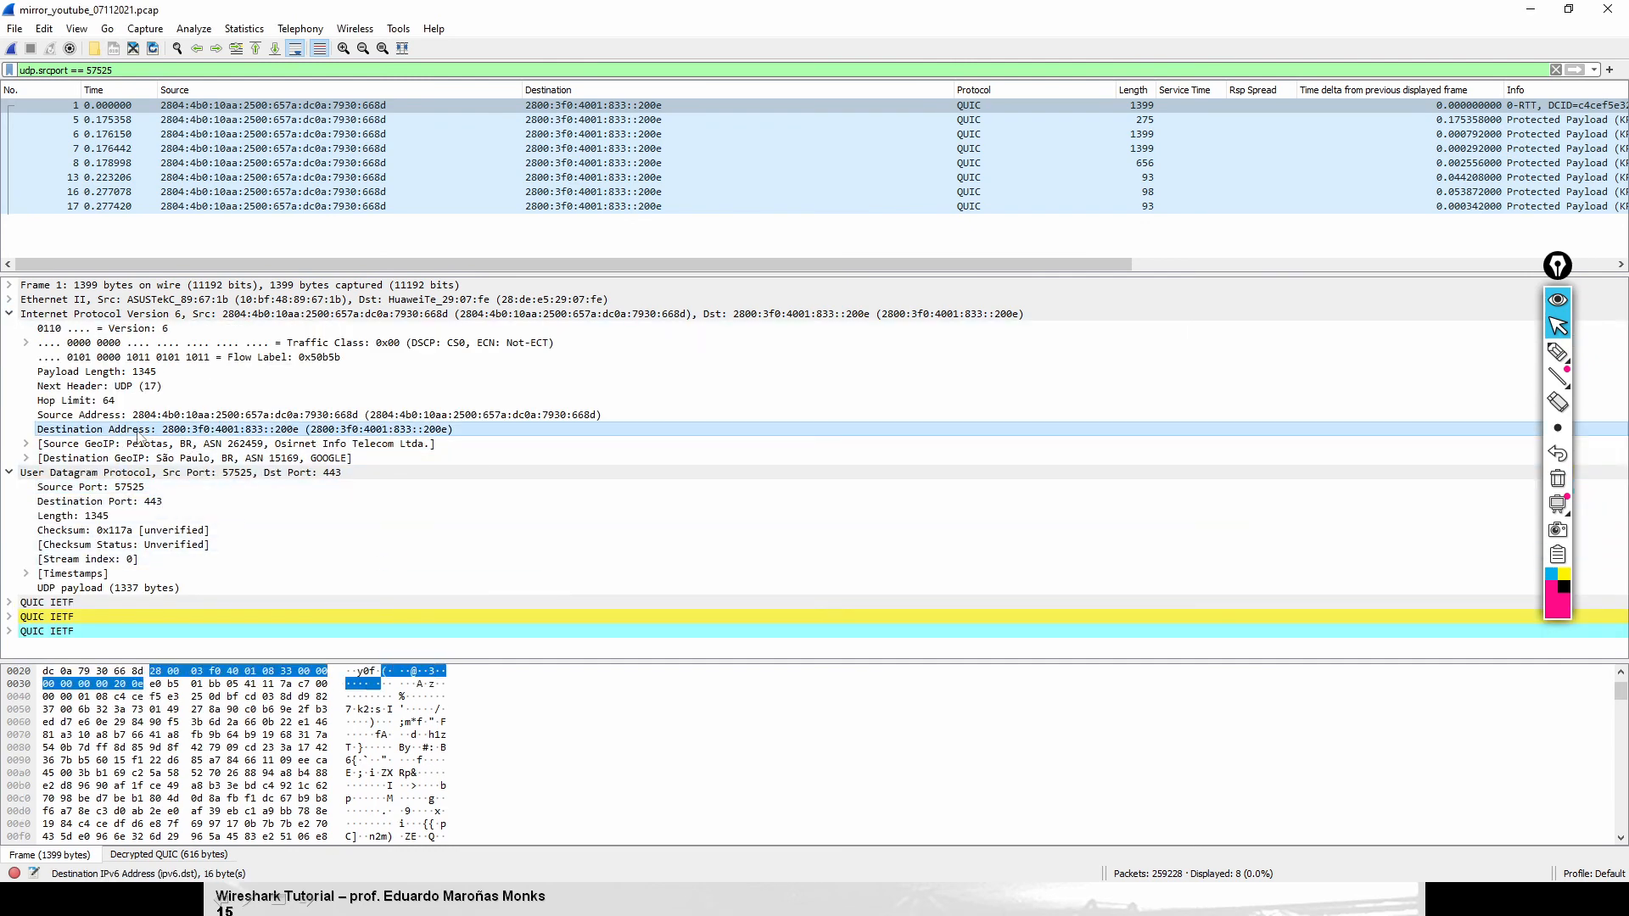
{"action": "right_click", "coordinate": [181, 431]}
{"action": "mouse_move", "coordinate": [283, 547]}
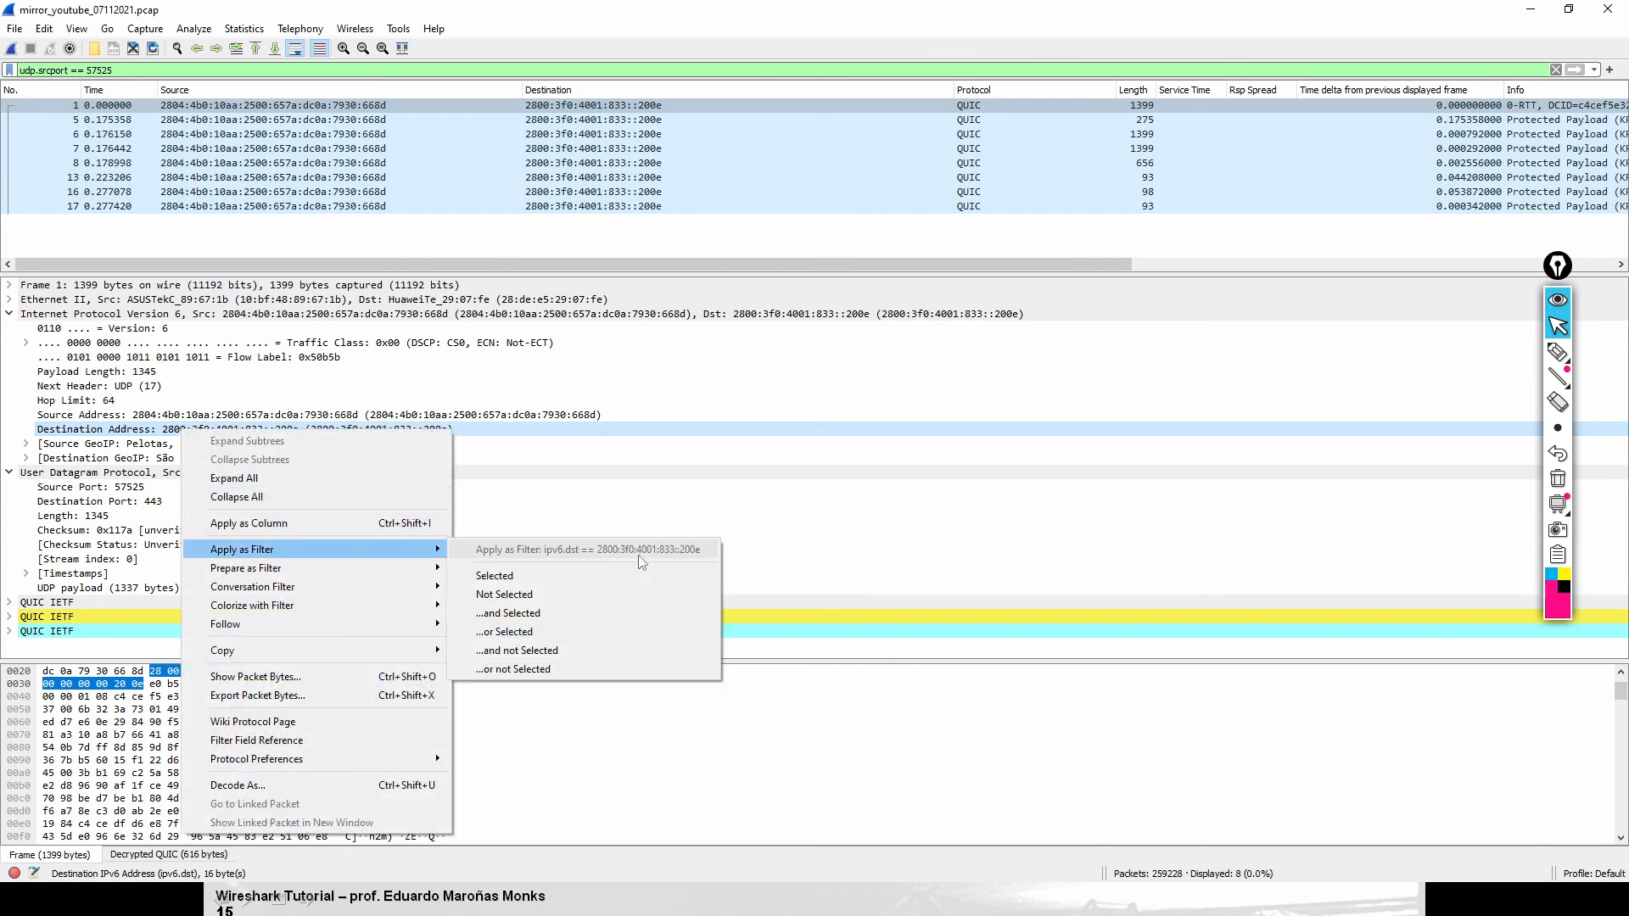
{"action": "left_click", "coordinate": [594, 578]}
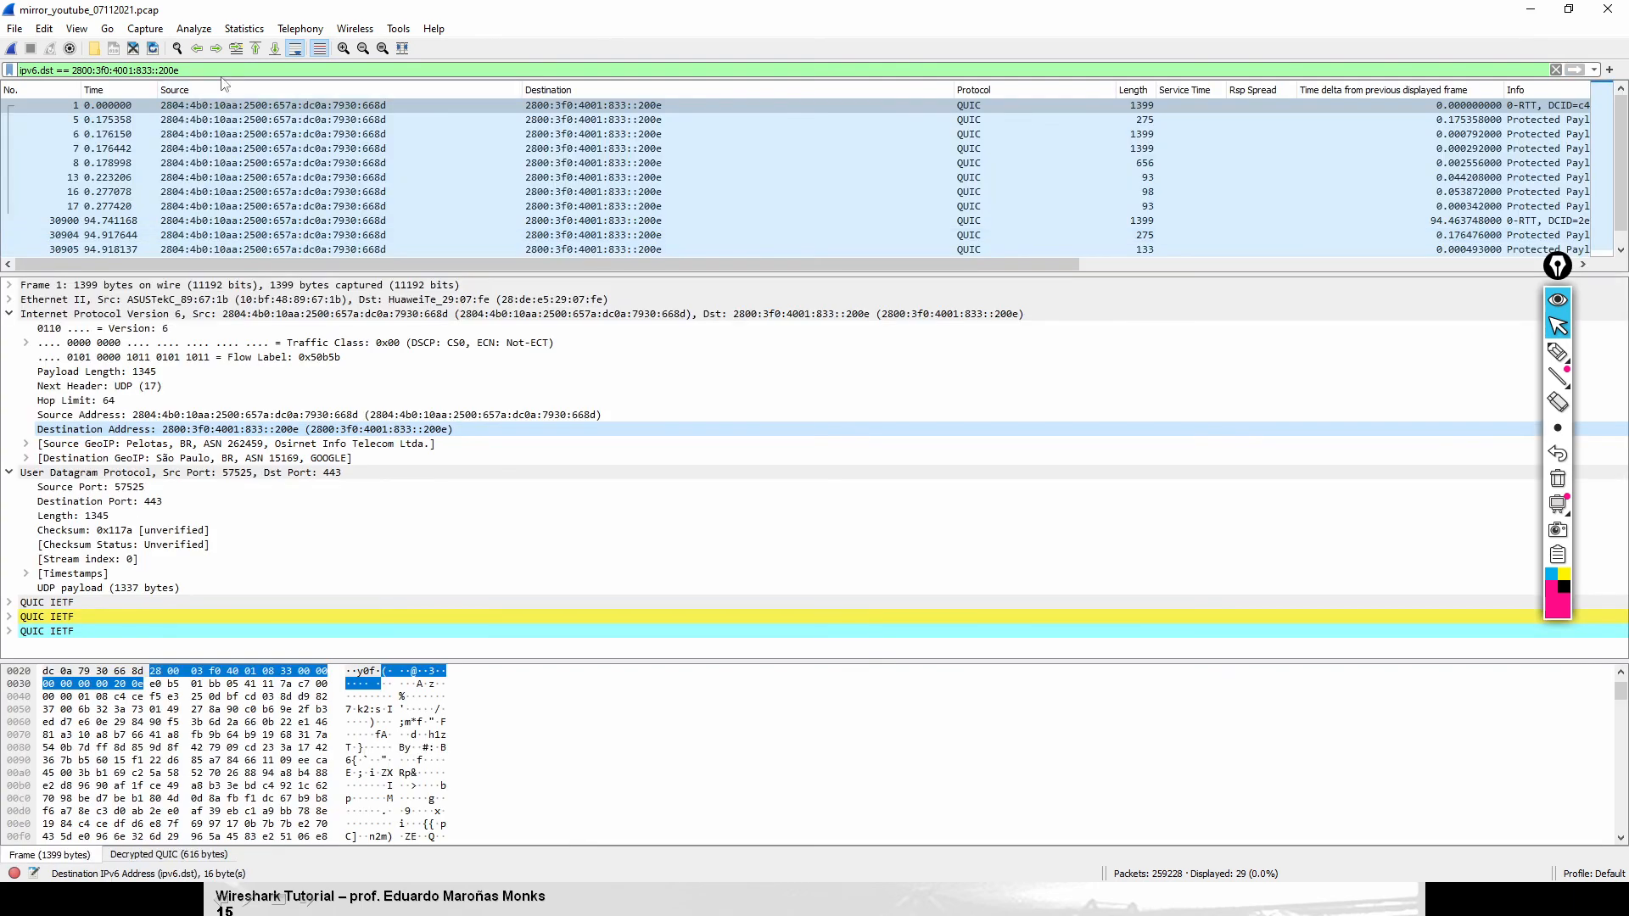
{"action": "left_click", "coordinate": [226, 70]}
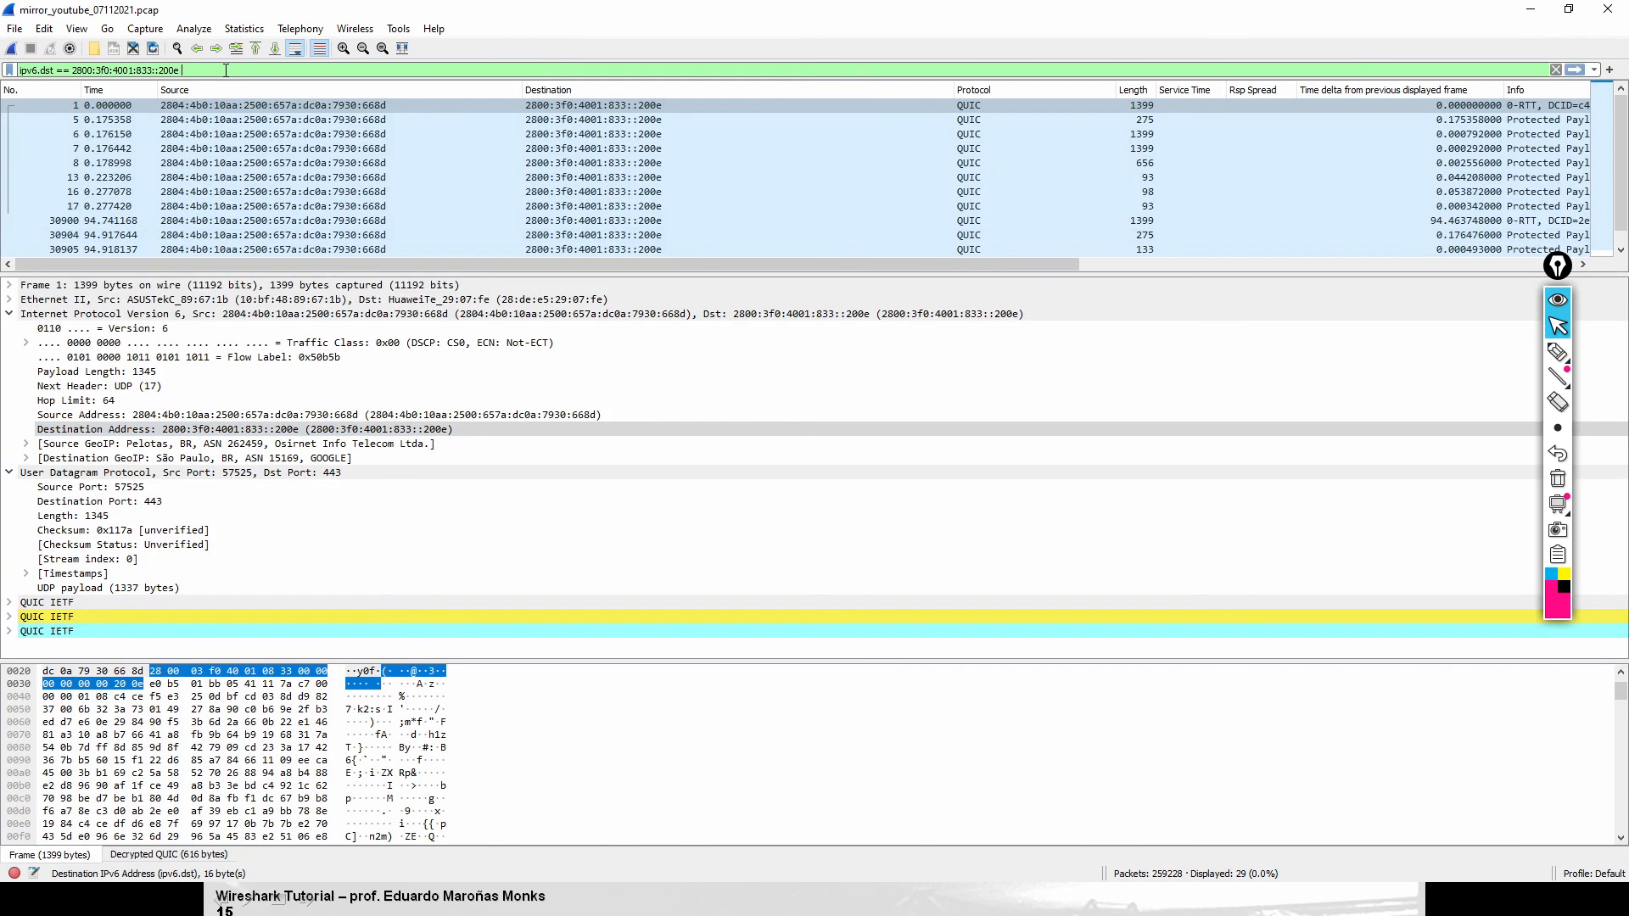
{"action": "type", "text": "and"}
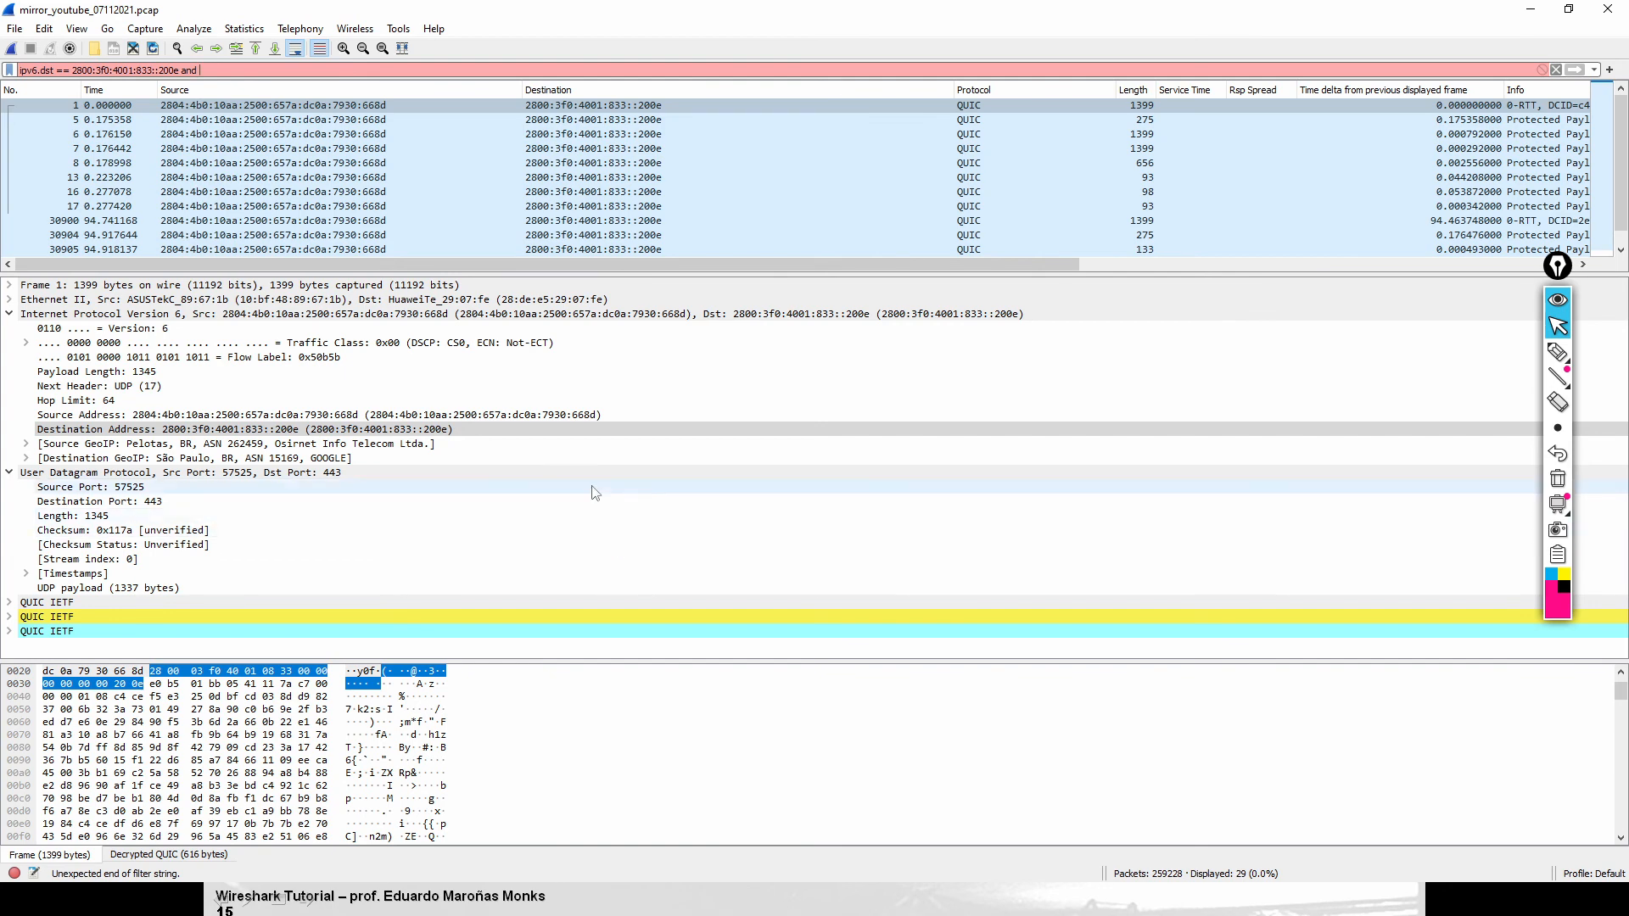
{"action": "left_click", "coordinate": [215, 419]}
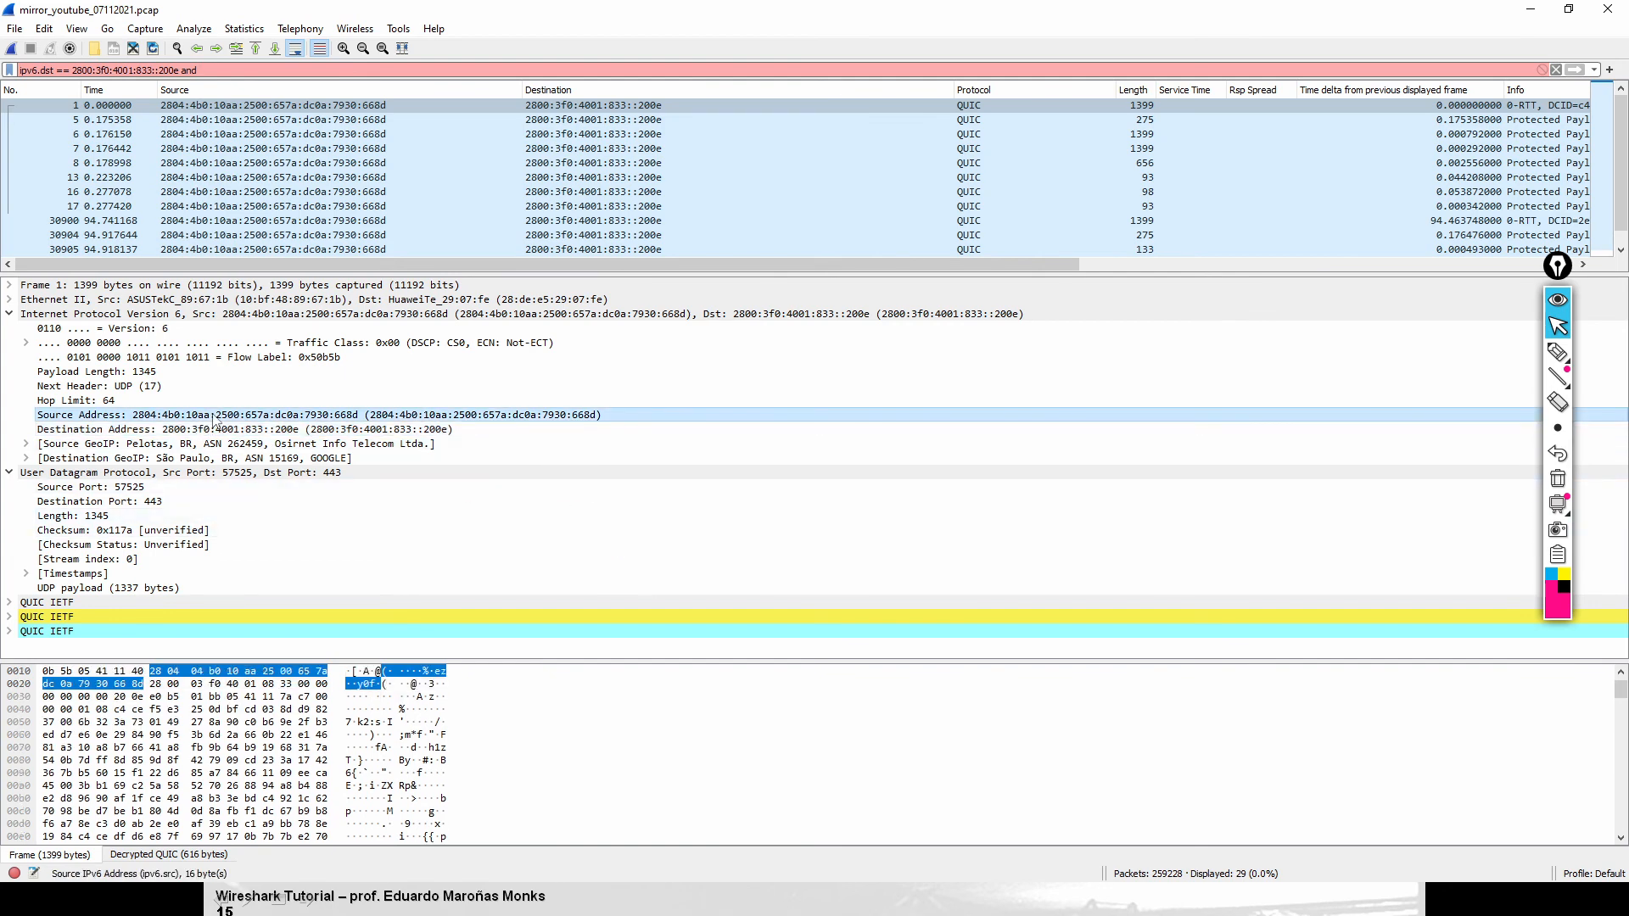
{"action": "right_click", "coordinate": [215, 419]}
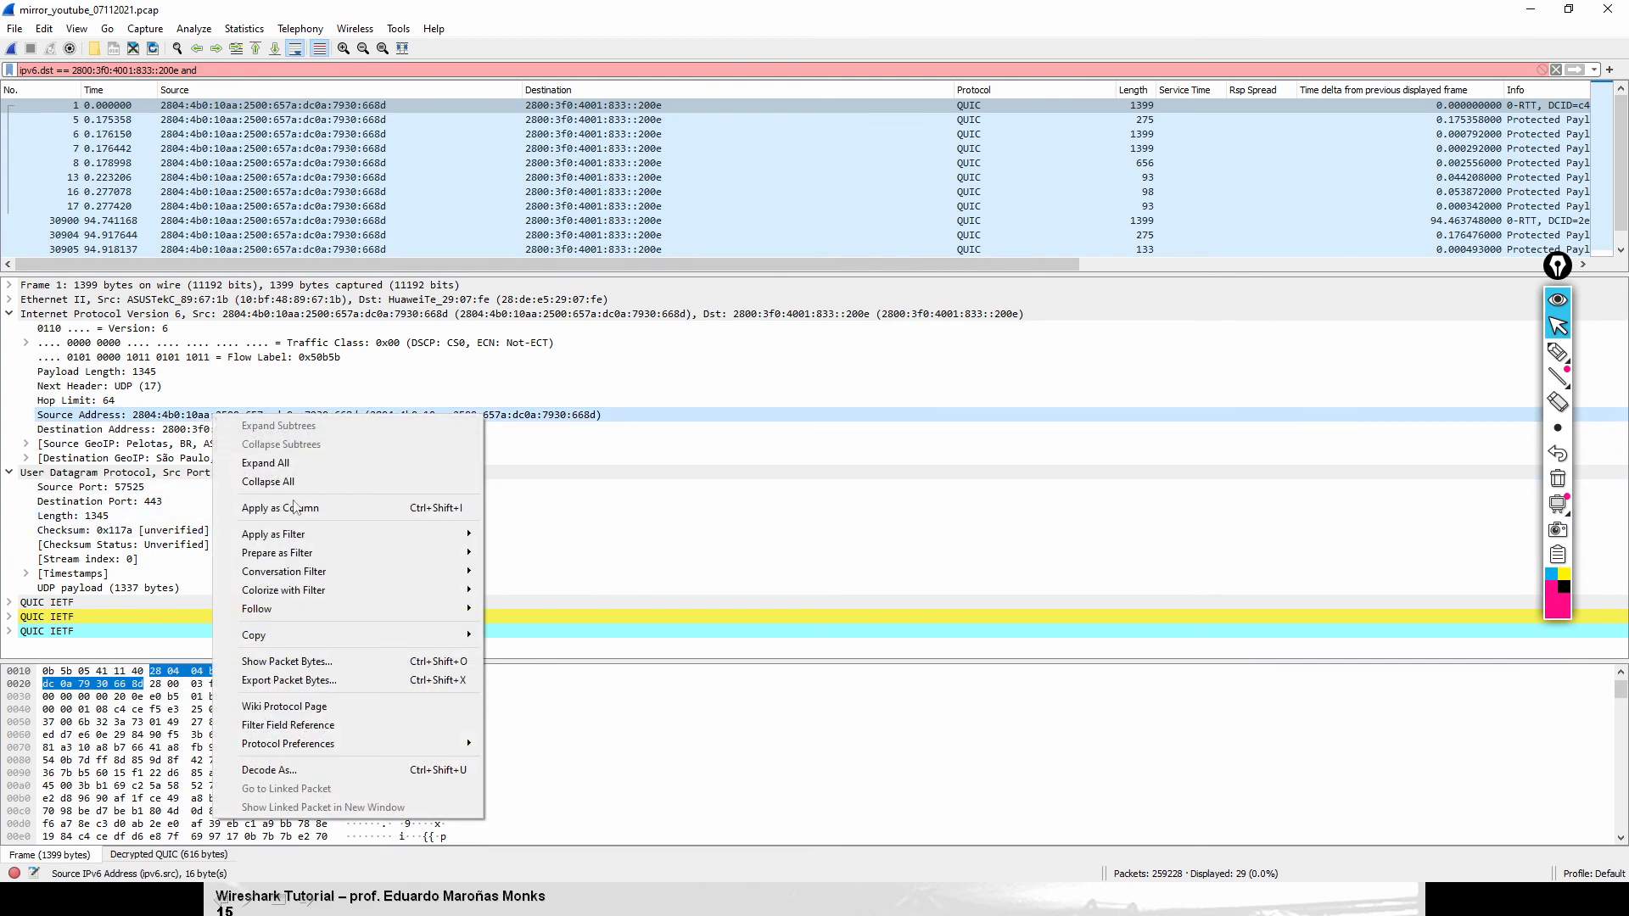
{"action": "mouse_move", "coordinate": [307, 560]}
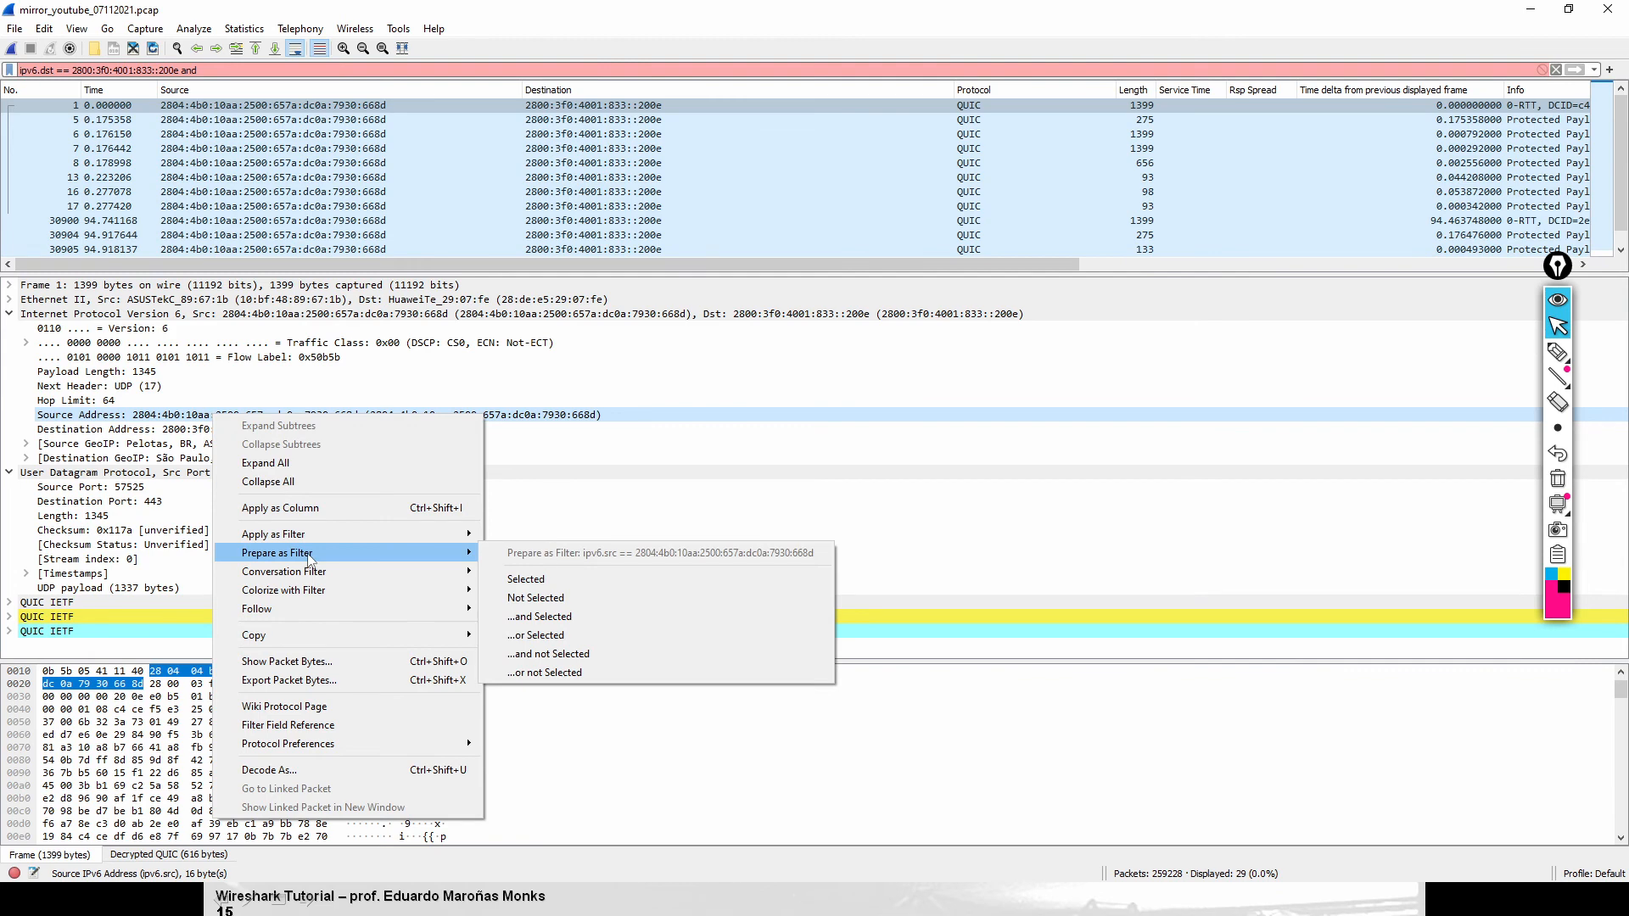
{"action": "left_click", "coordinate": [581, 586]}
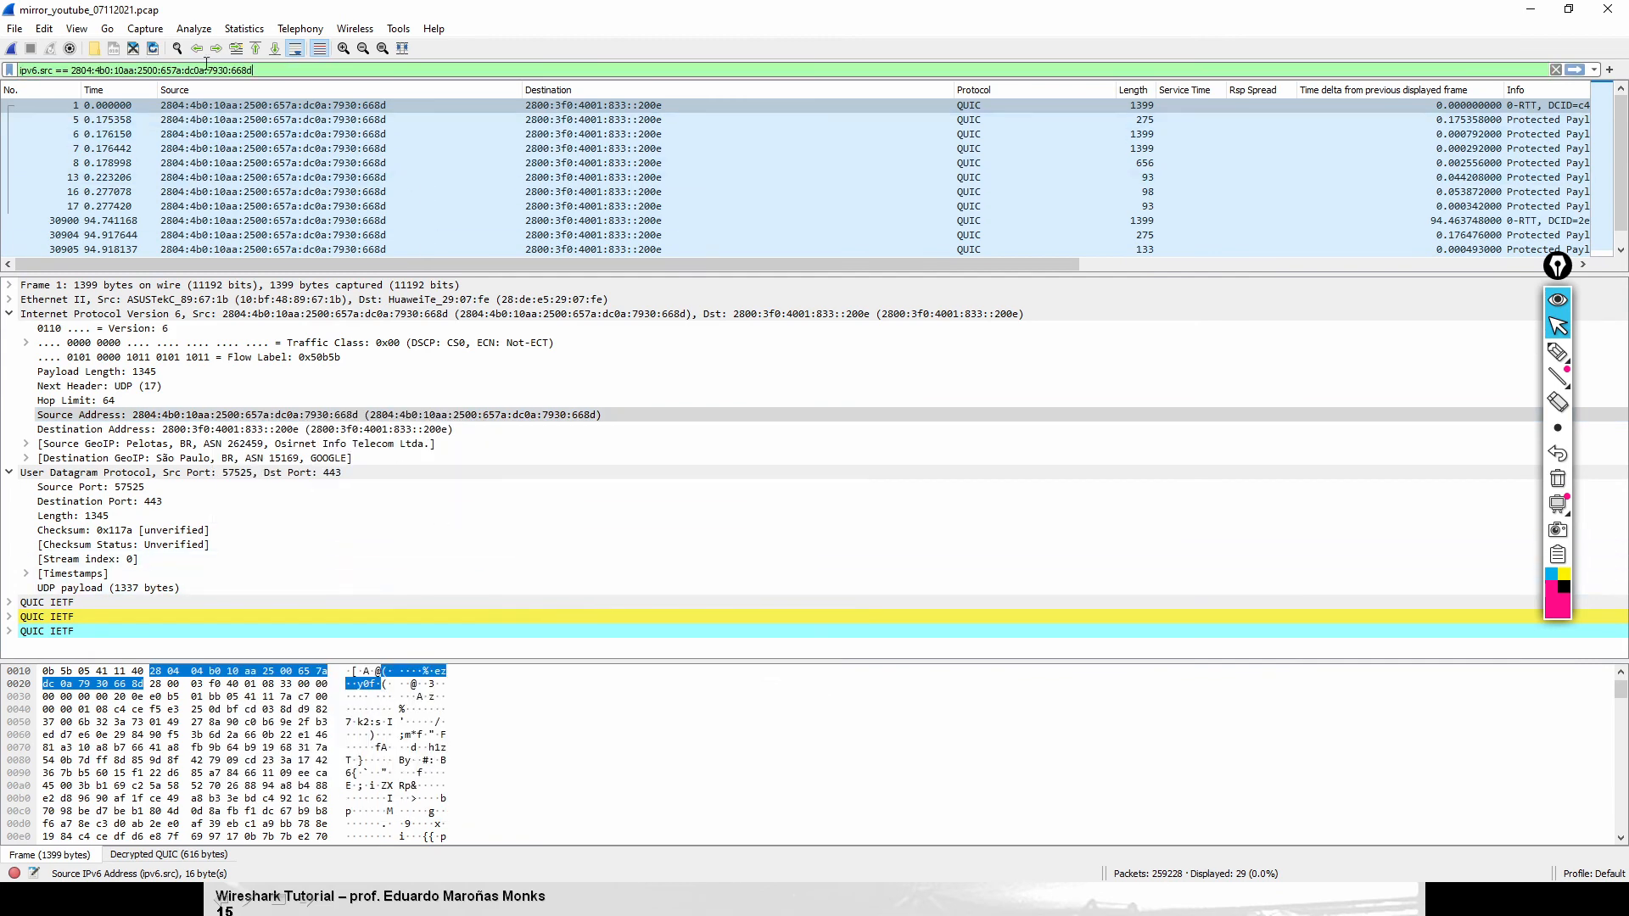
Append "and" plus frame 1's IPv6 destination address, copied as ipv6.dst == 2800:3f0:4001:833::200e, to the ipv6.src display filter and apply it
{"action": "left_click", "coordinate": [313, 72]}
{"action": "type", "text": "and"}
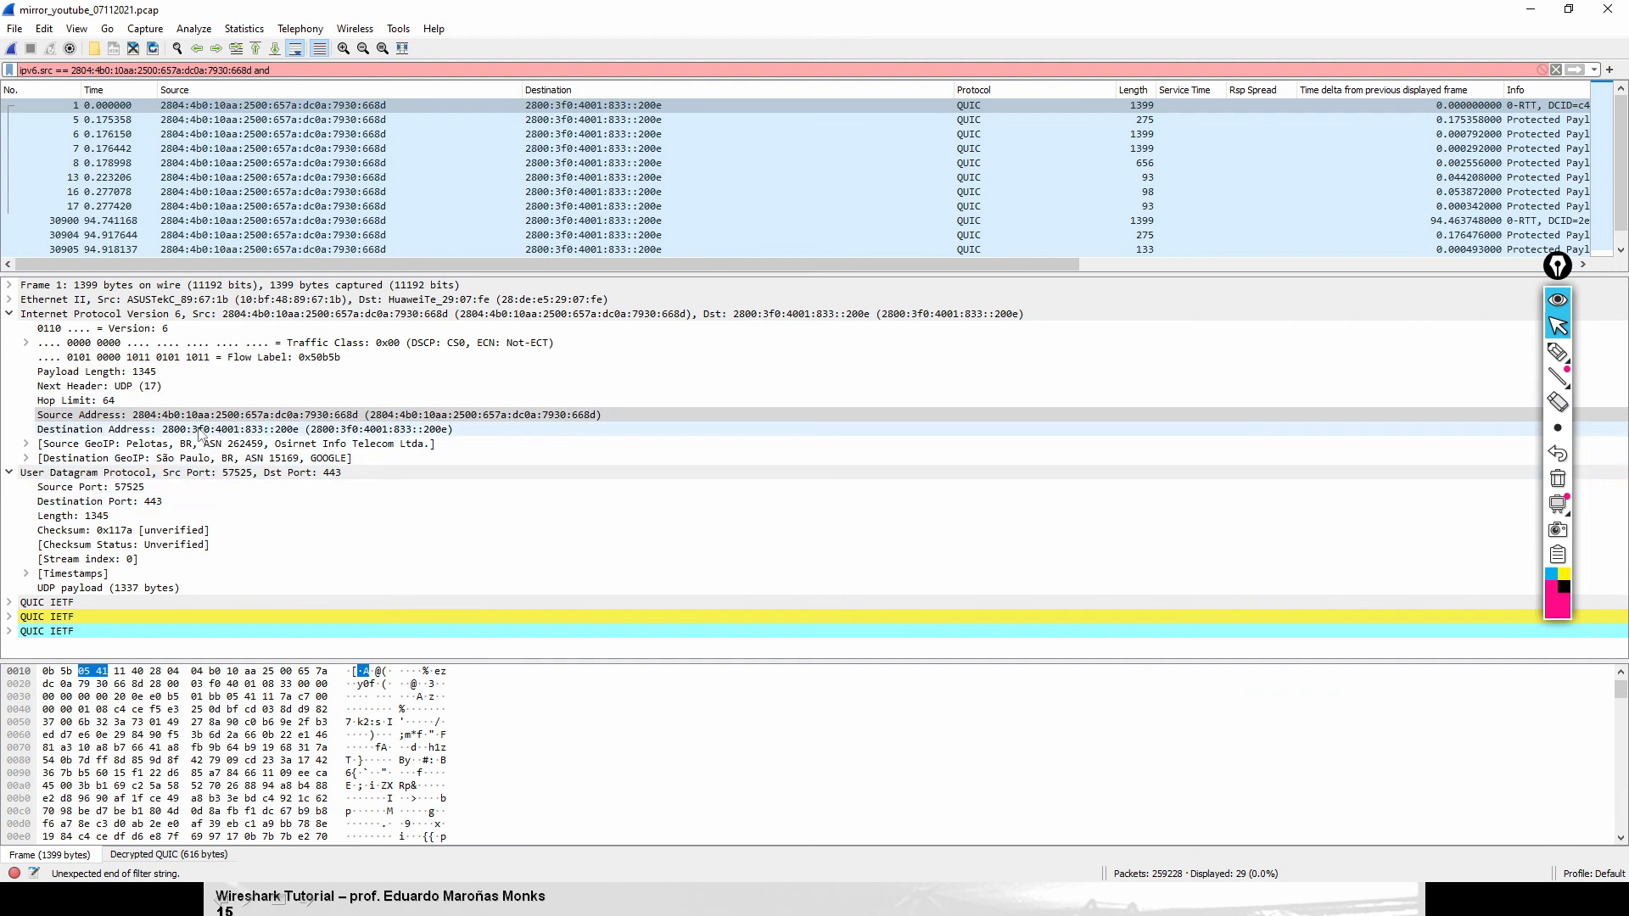
{"action": "right_click", "coordinate": [201, 431]}
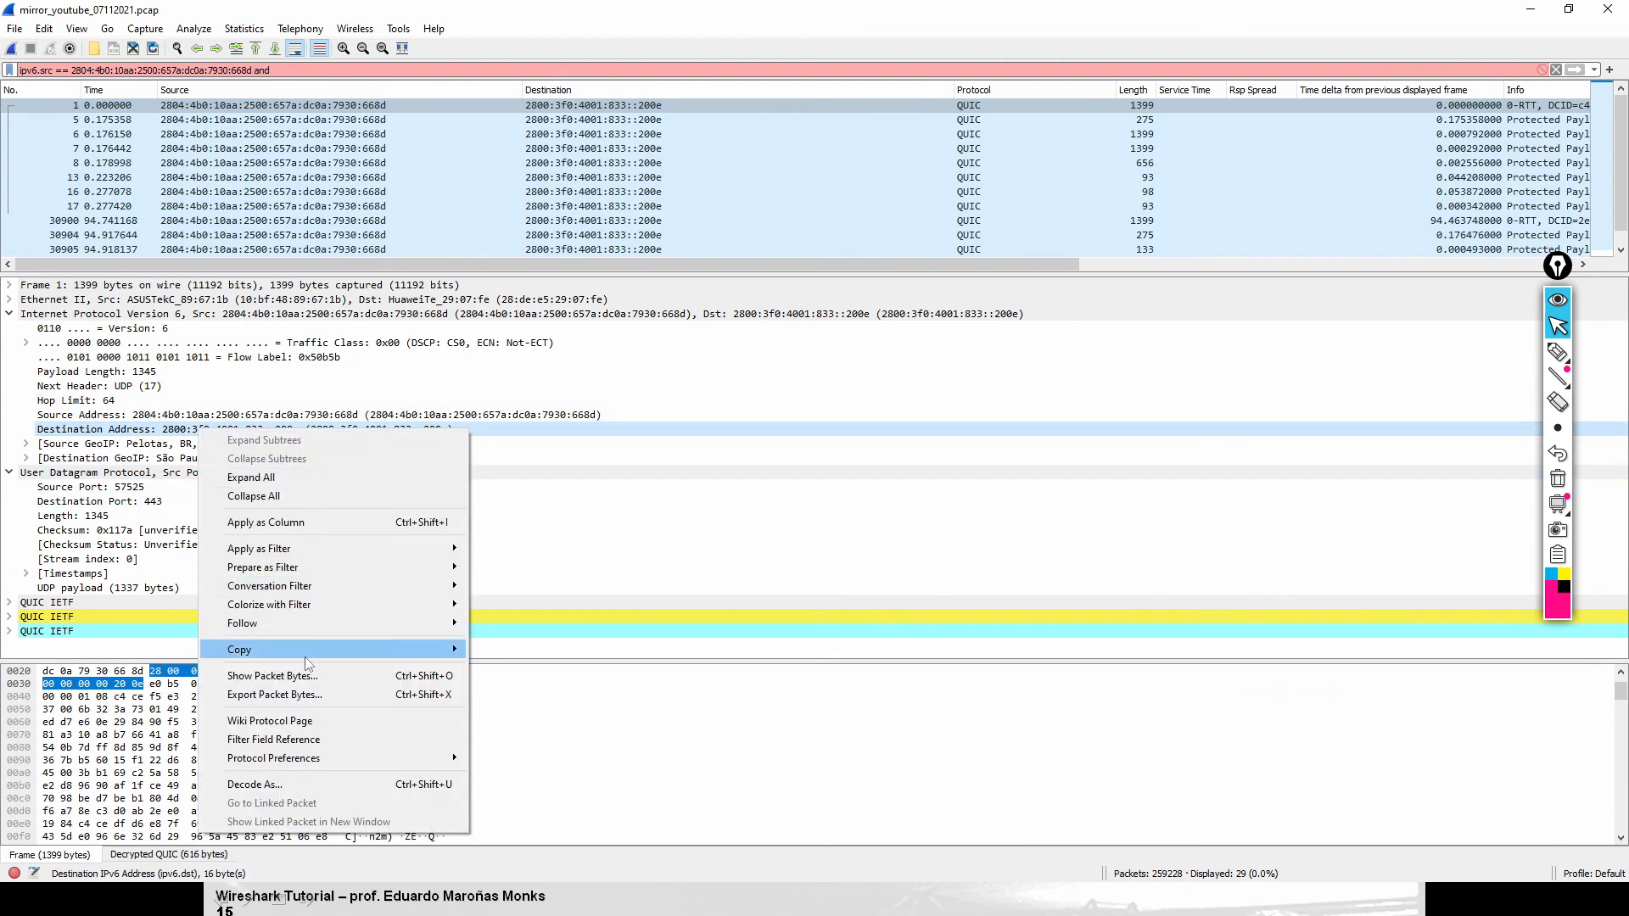
{"action": "mouse_move", "coordinate": [304, 657]}
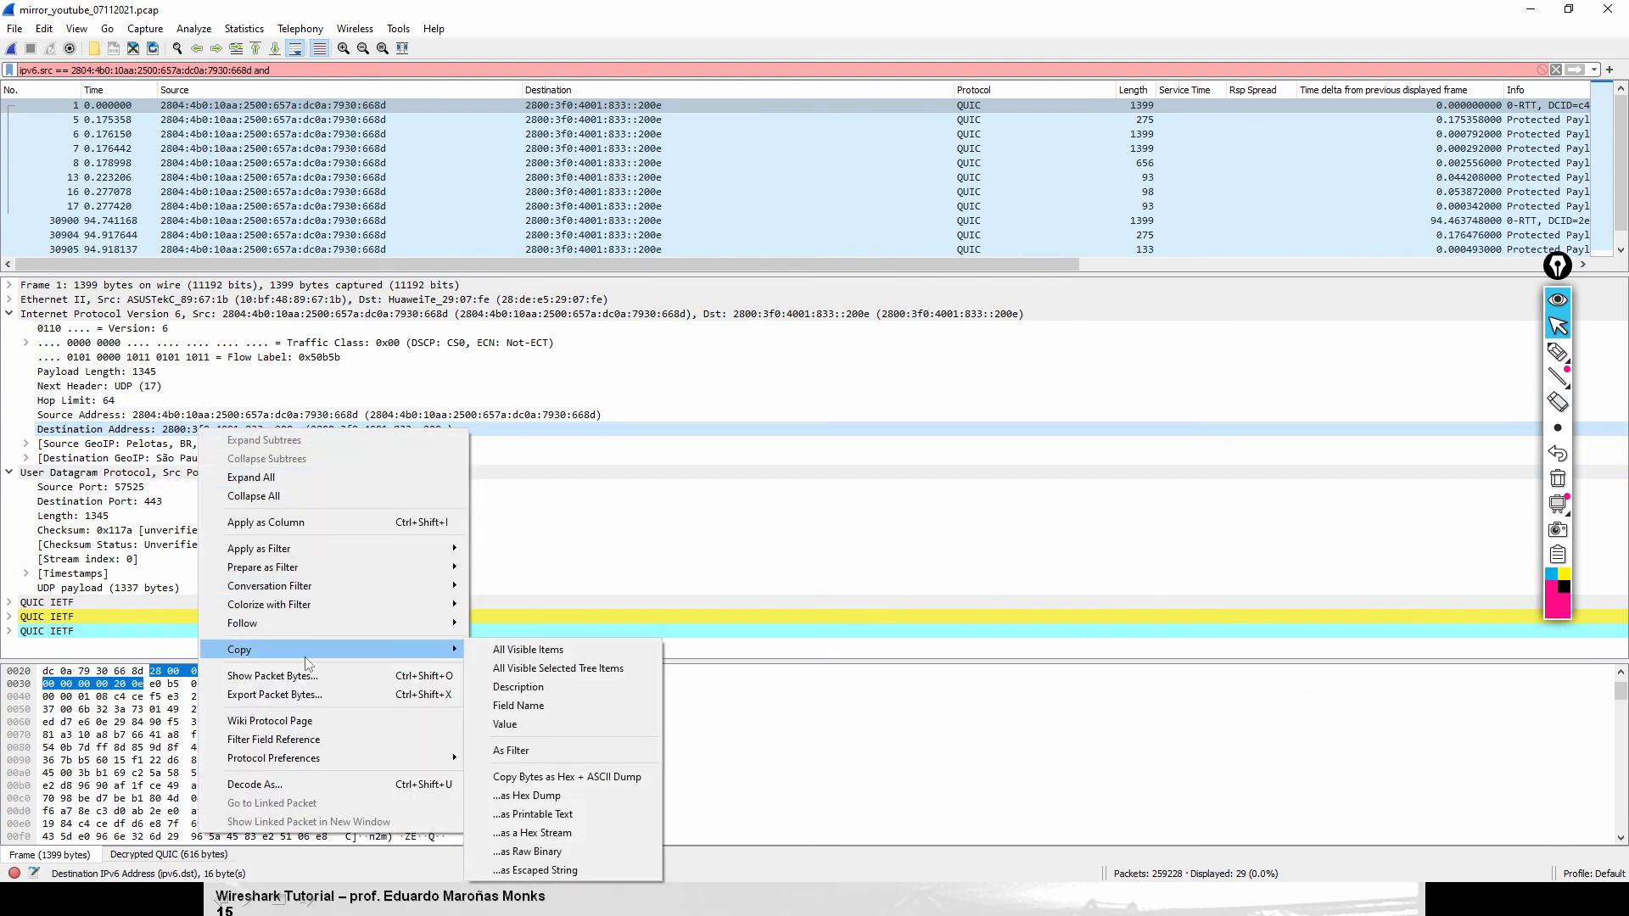
{"action": "left_click", "coordinate": [591, 753]}
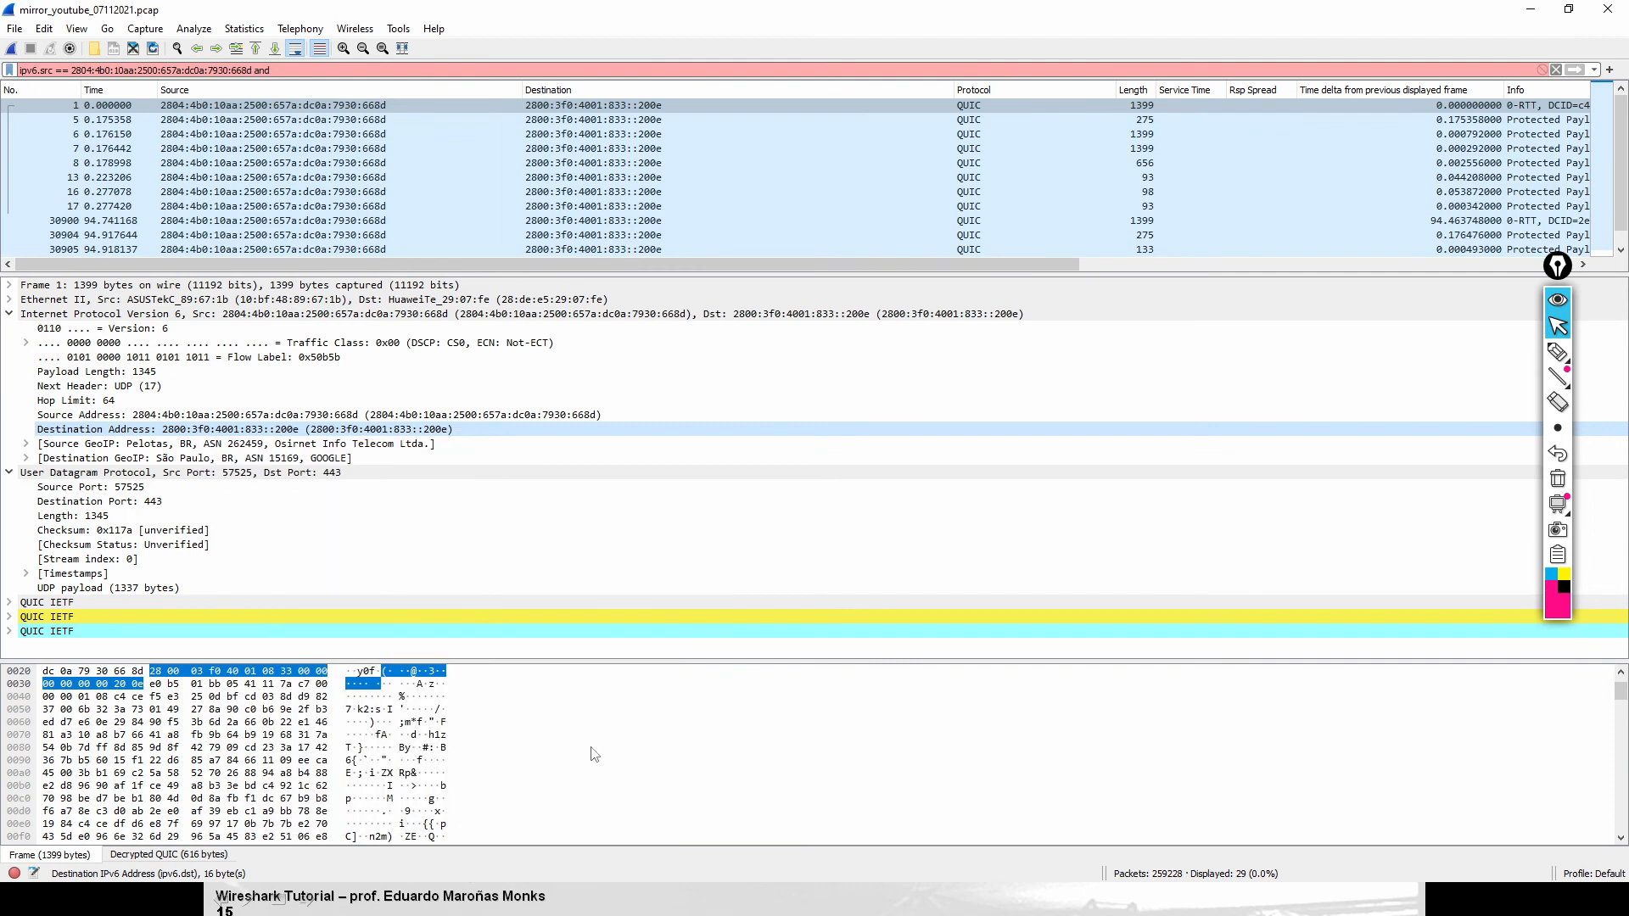
{"action": "left_click", "coordinate": [303, 72]}
{"action": "type", "text": "and"}
{"action": "type", "text": "ipv6.dst == 2800:3f0:4001:833::200e"}
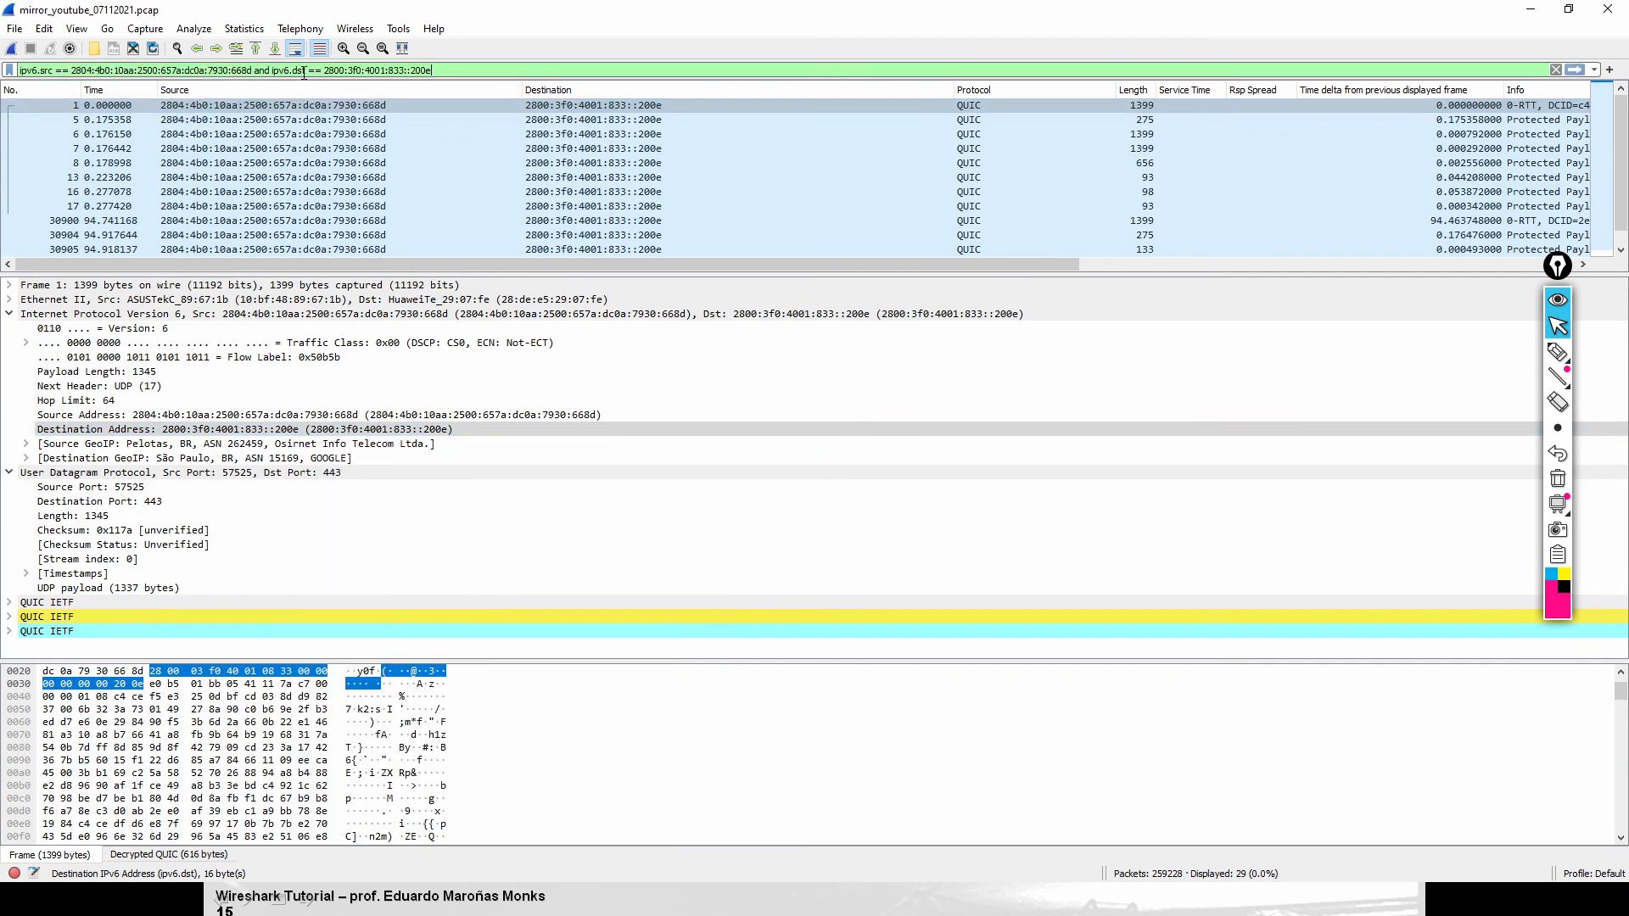
{"action": "key", "text": "Return"}
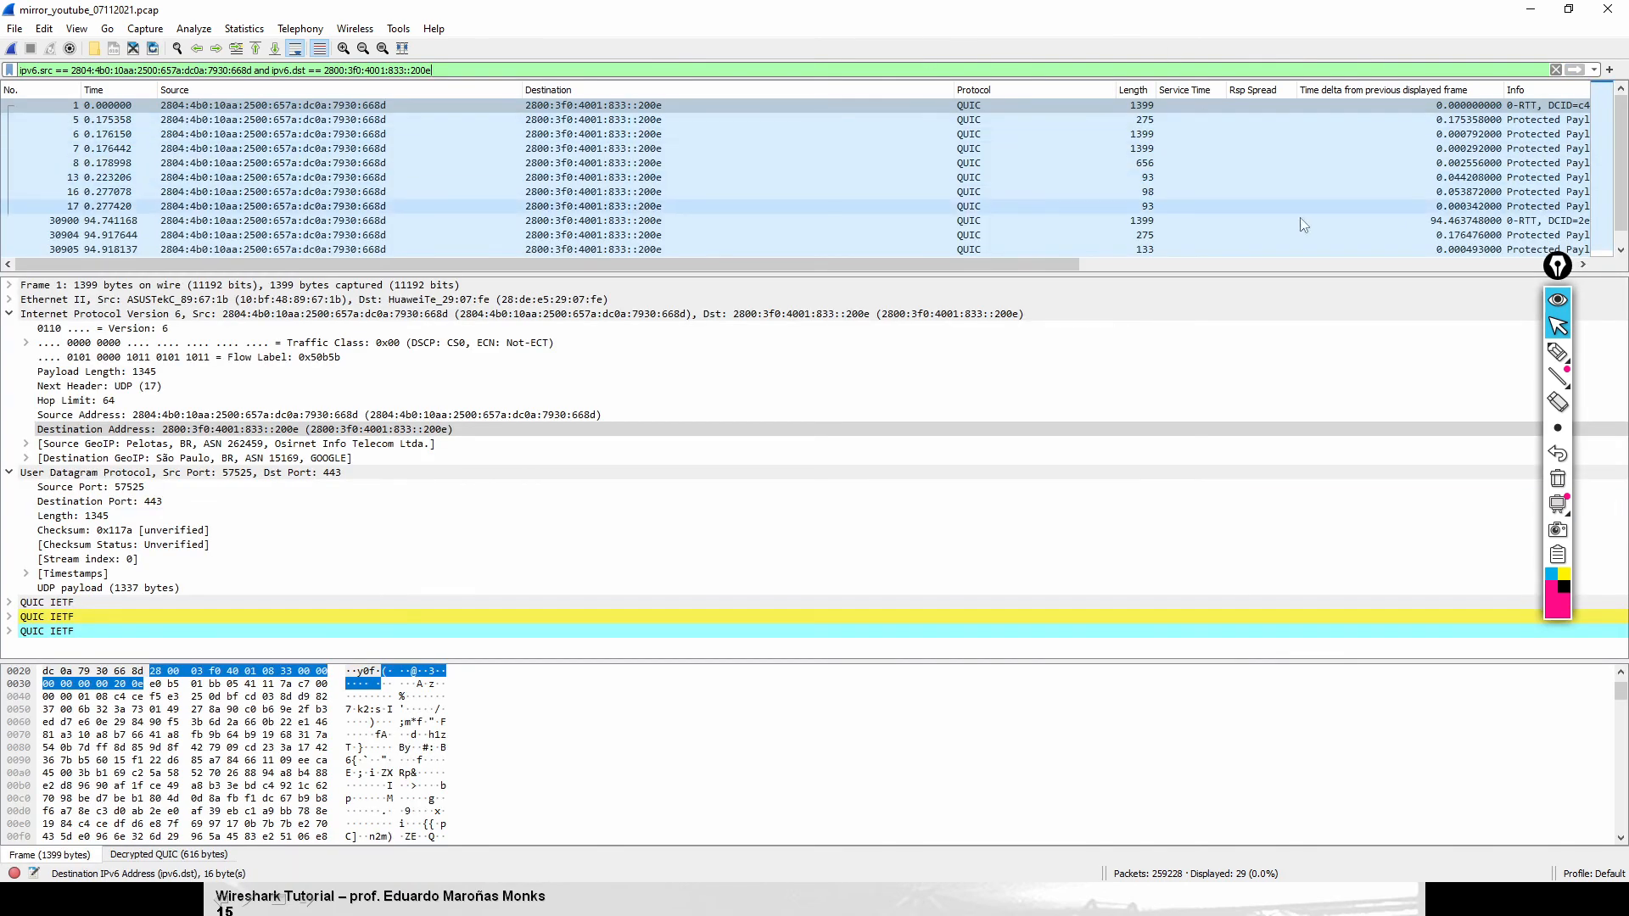
Open the capture file properties and mark the file length, the Displayed statistics column and the active display filter with the pen
{"action": "left_click", "coordinate": [243, 28]}
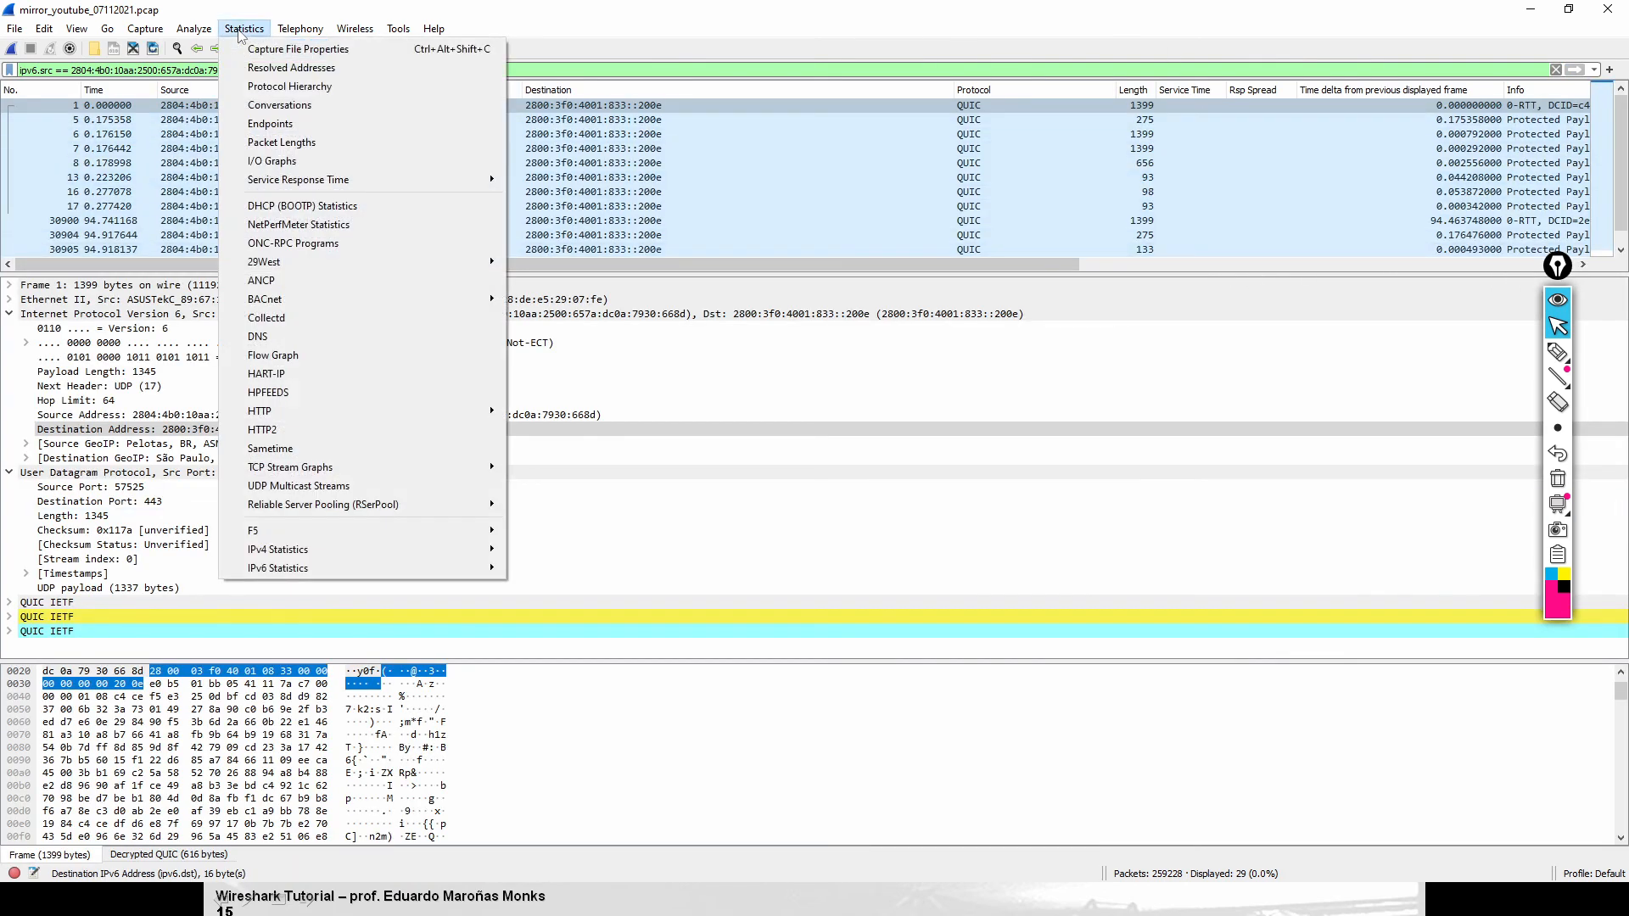
{"action": "left_click", "coordinate": [280, 51]}
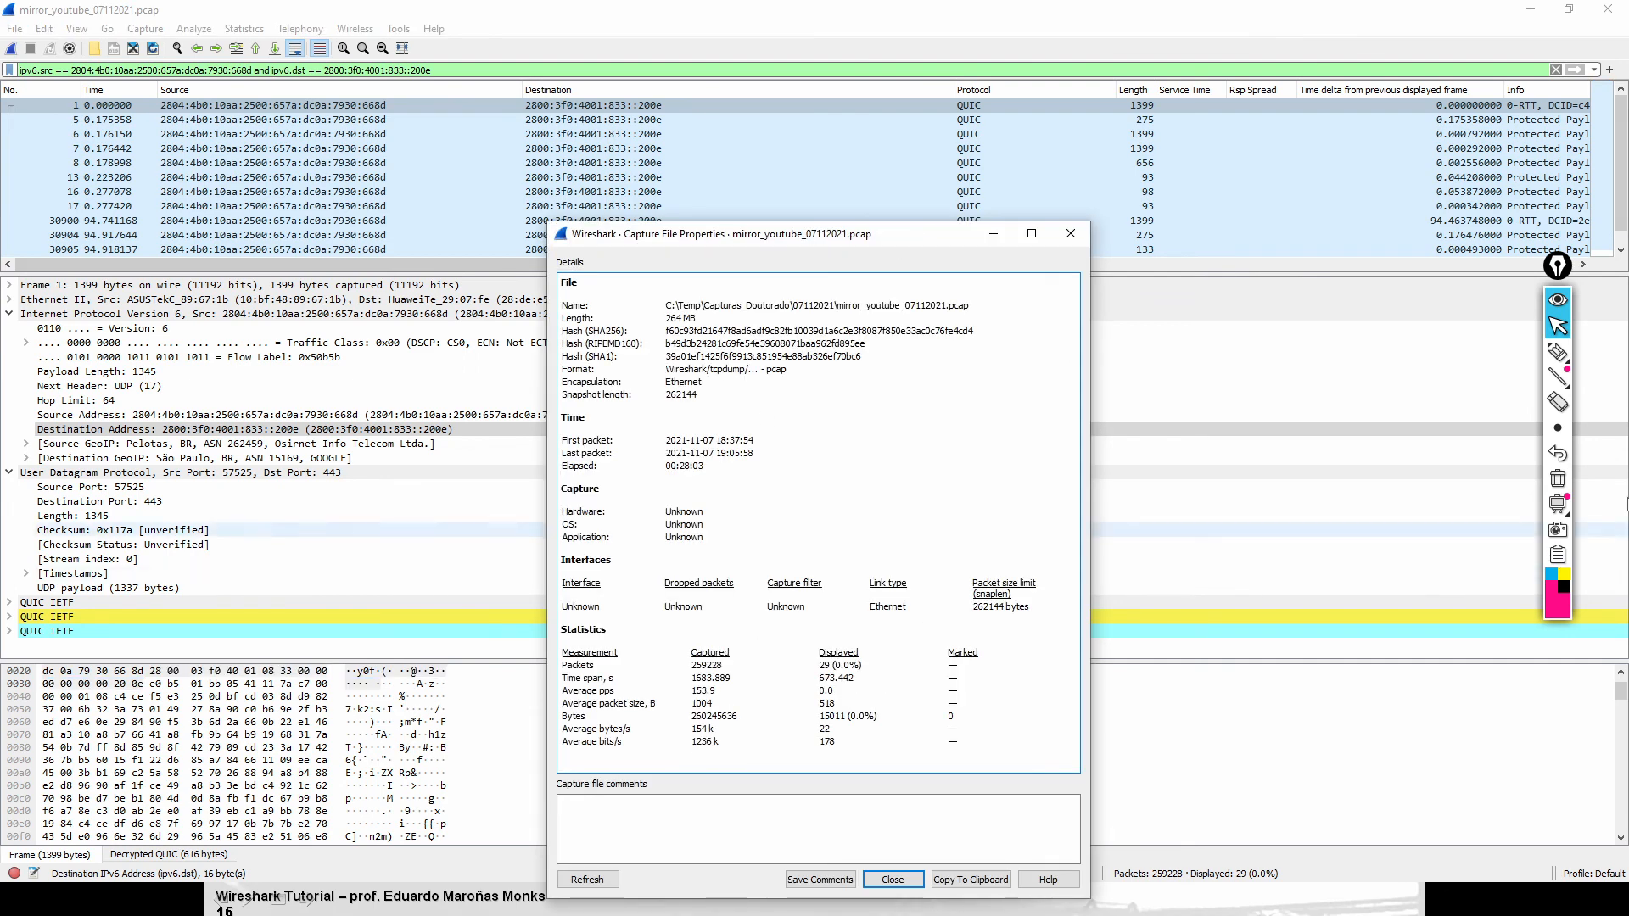
{"action": "left_click", "coordinate": [1558, 352]}
{"action": "left_click", "coordinate": [1558, 352]}
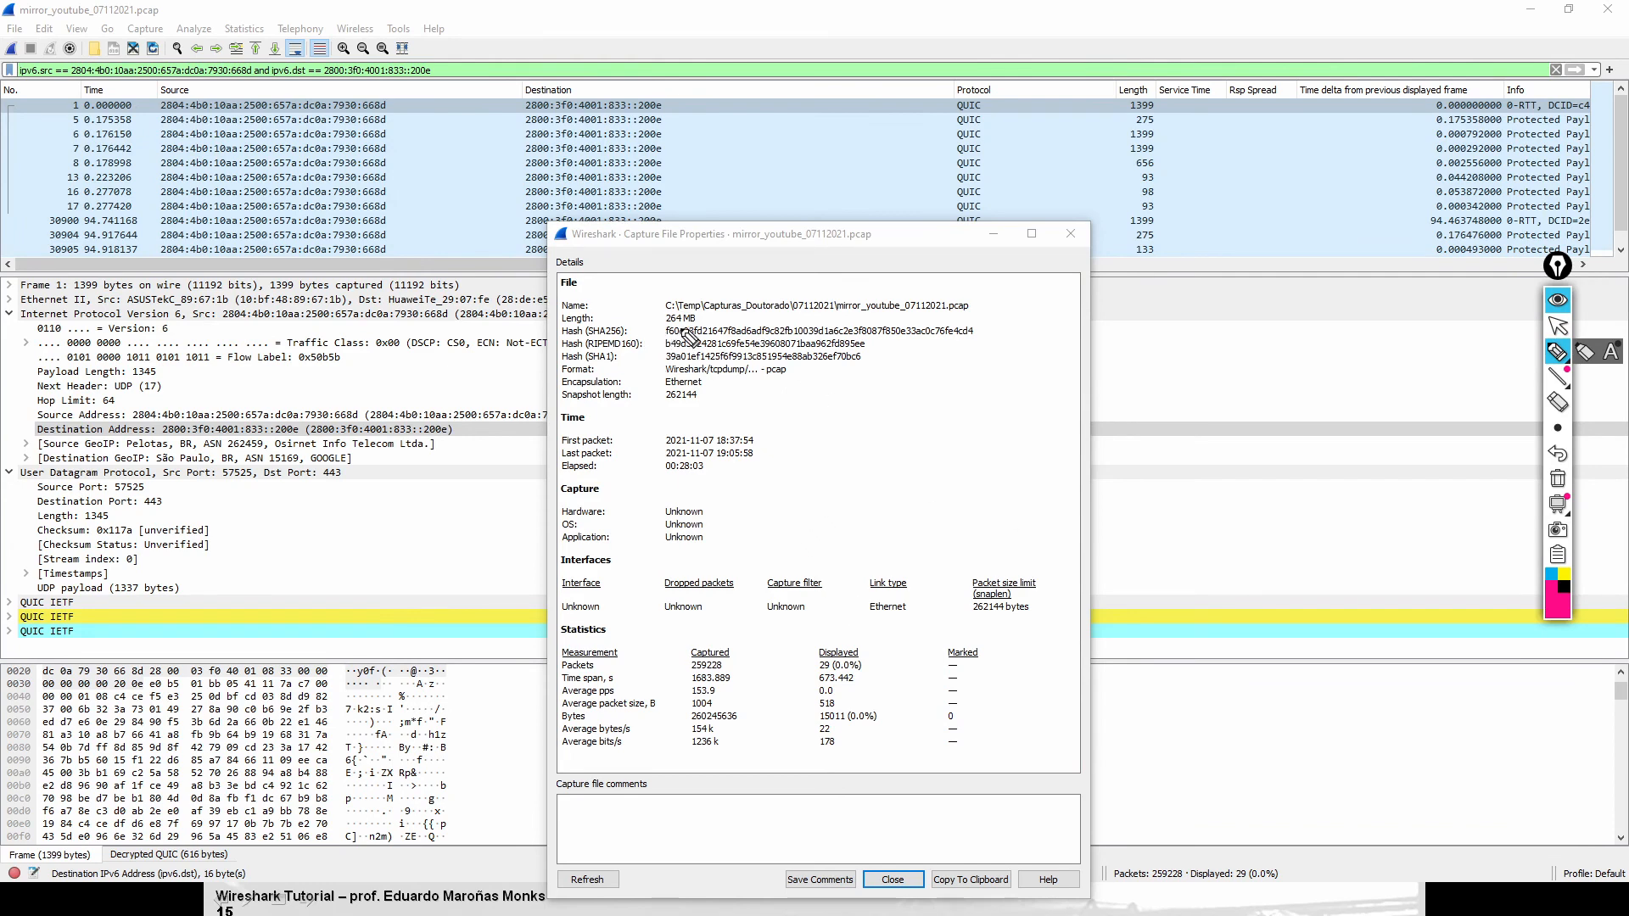
{"action": "mouse_move", "coordinate": [689, 331]}
{"action": "left_mouse_down"}
{"action": "mouse_move", "coordinate": [666, 304]}
{"action": "mouse_move", "coordinate": [683, 331]}
{"action": "mouse_move", "coordinate": [760, 323]}
{"action": "left_mouse_up"}
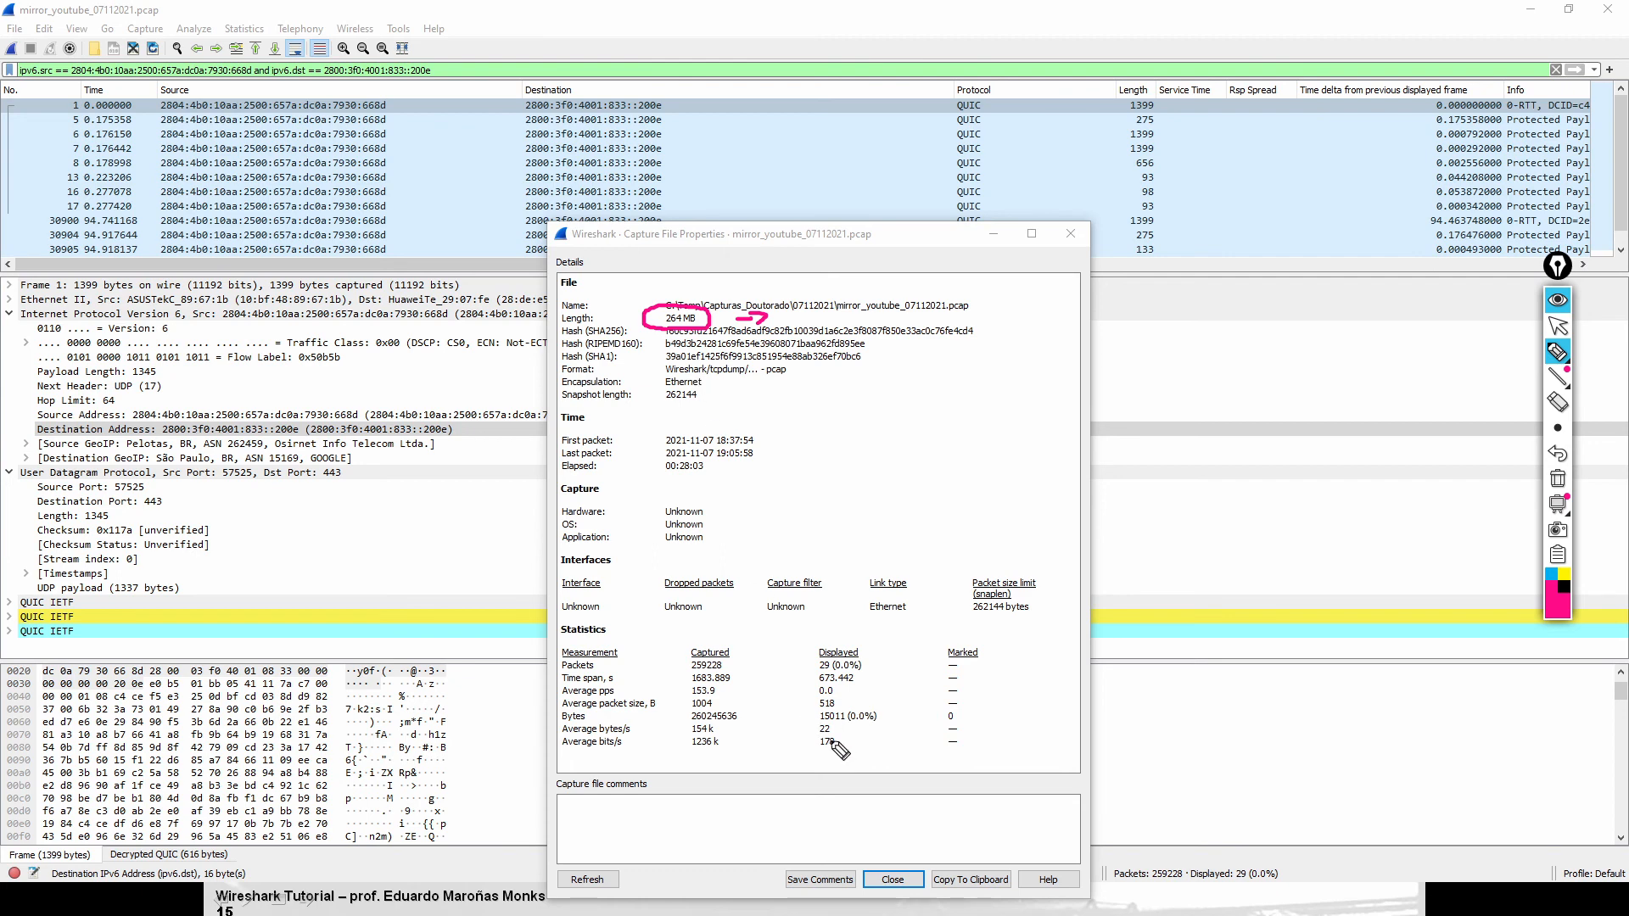
{"action": "mouse_move", "coordinate": [808, 629]}
{"action": "left_mouse_down"}
{"action": "mouse_move", "coordinate": [807, 728]}
{"action": "mouse_move", "coordinate": [871, 767]}
{"action": "mouse_move", "coordinate": [891, 626]}
{"action": "mouse_move", "coordinate": [795, 628]}
{"action": "mouse_move", "coordinate": [853, 641]}
{"action": "left_mouse_up"}
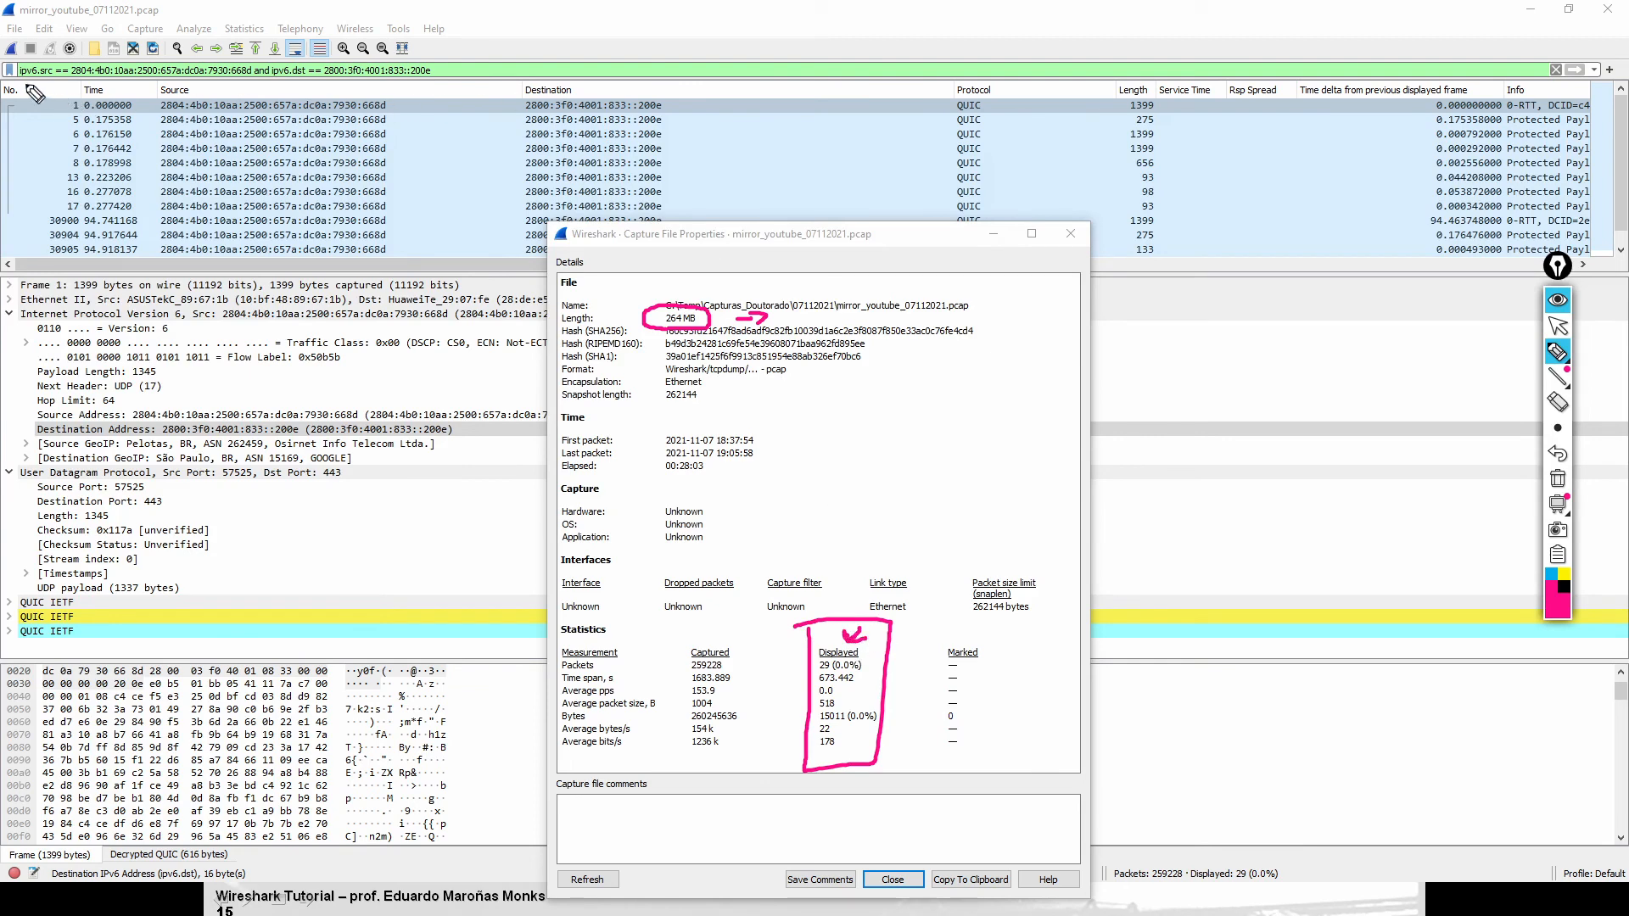
{"action": "left_click_drag", "start_coordinate": [23, 84], "coordinate": [422, 83]}
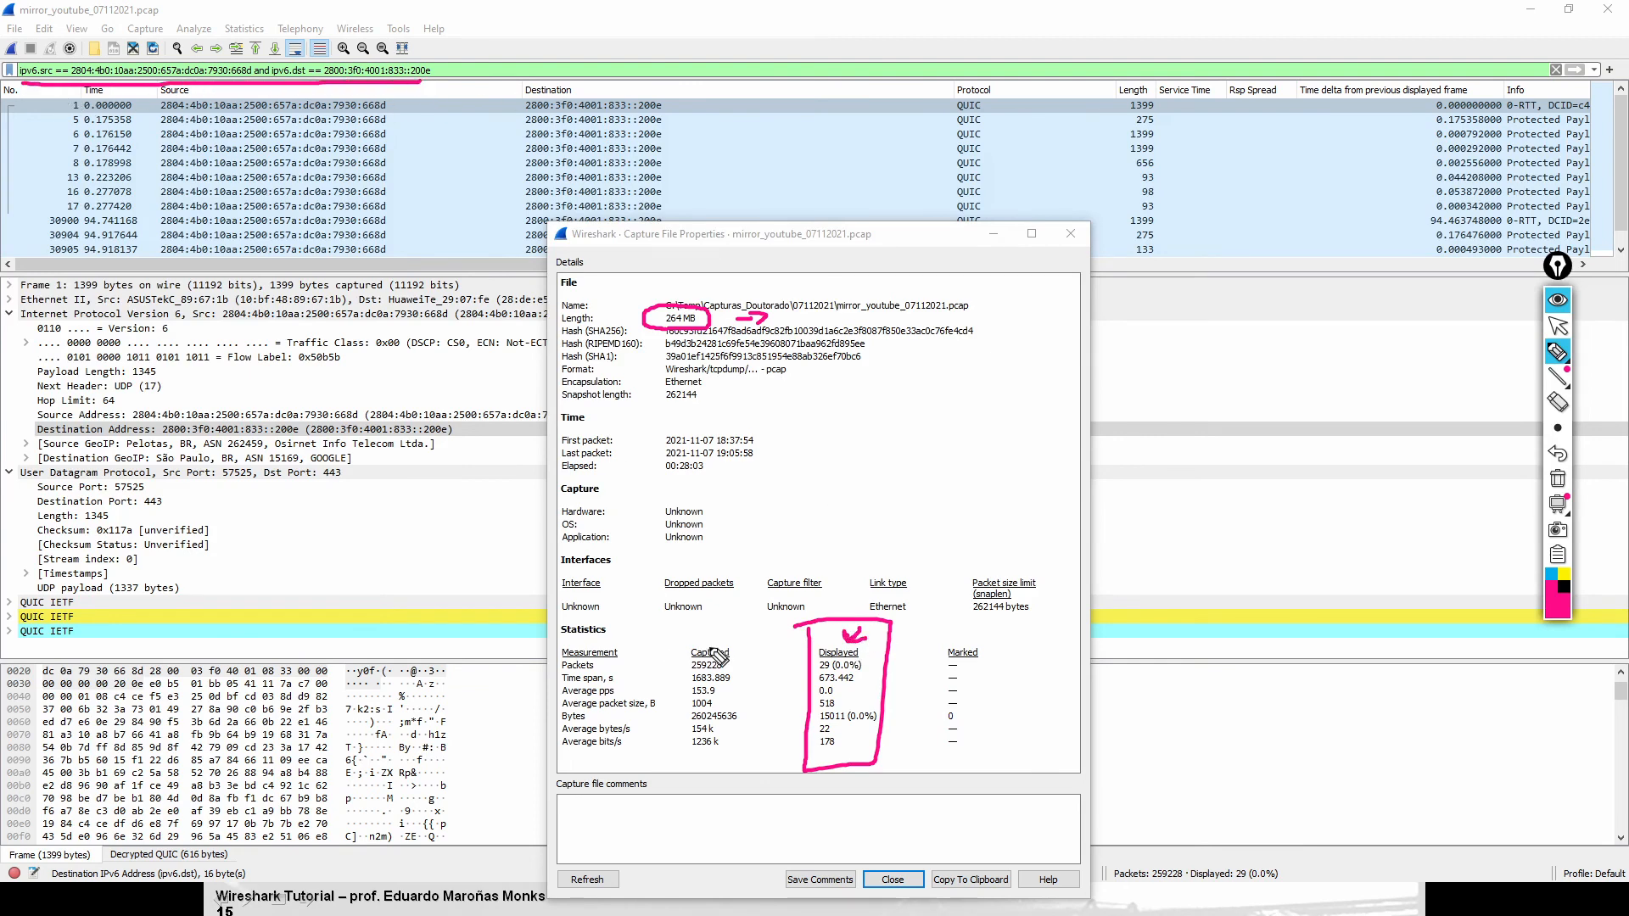
Erase all pen annotations and close the capture file properties
{"action": "mouse_move", "coordinate": [1558, 355]}
{"action": "left_click", "coordinate": [1558, 325]}
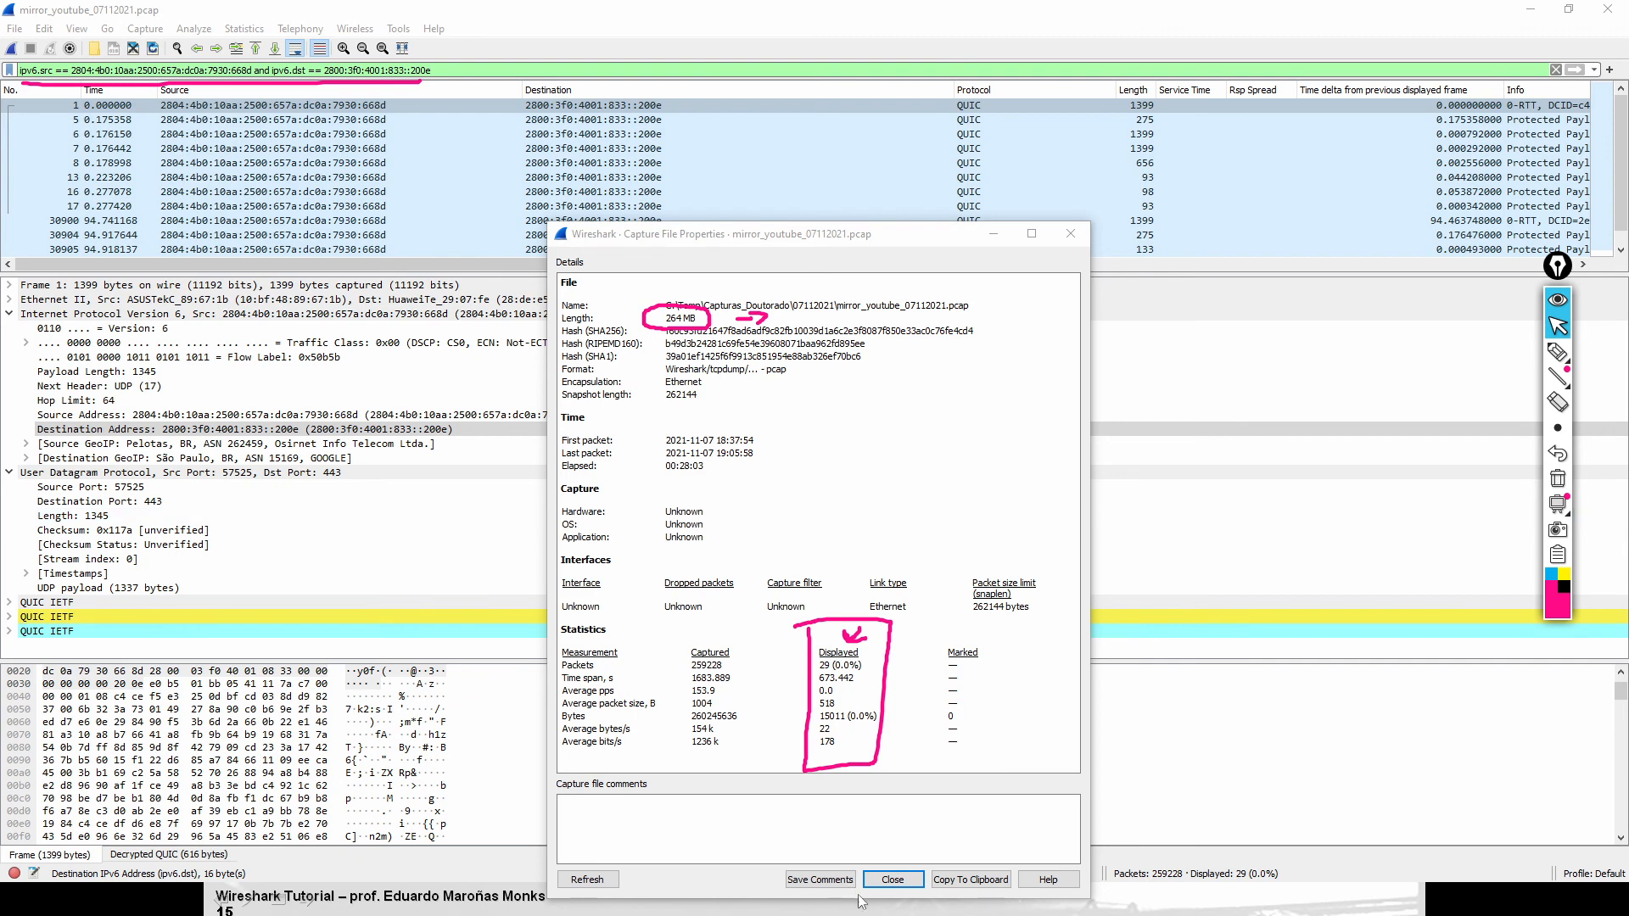
{"action": "left_click", "coordinate": [1558, 479]}
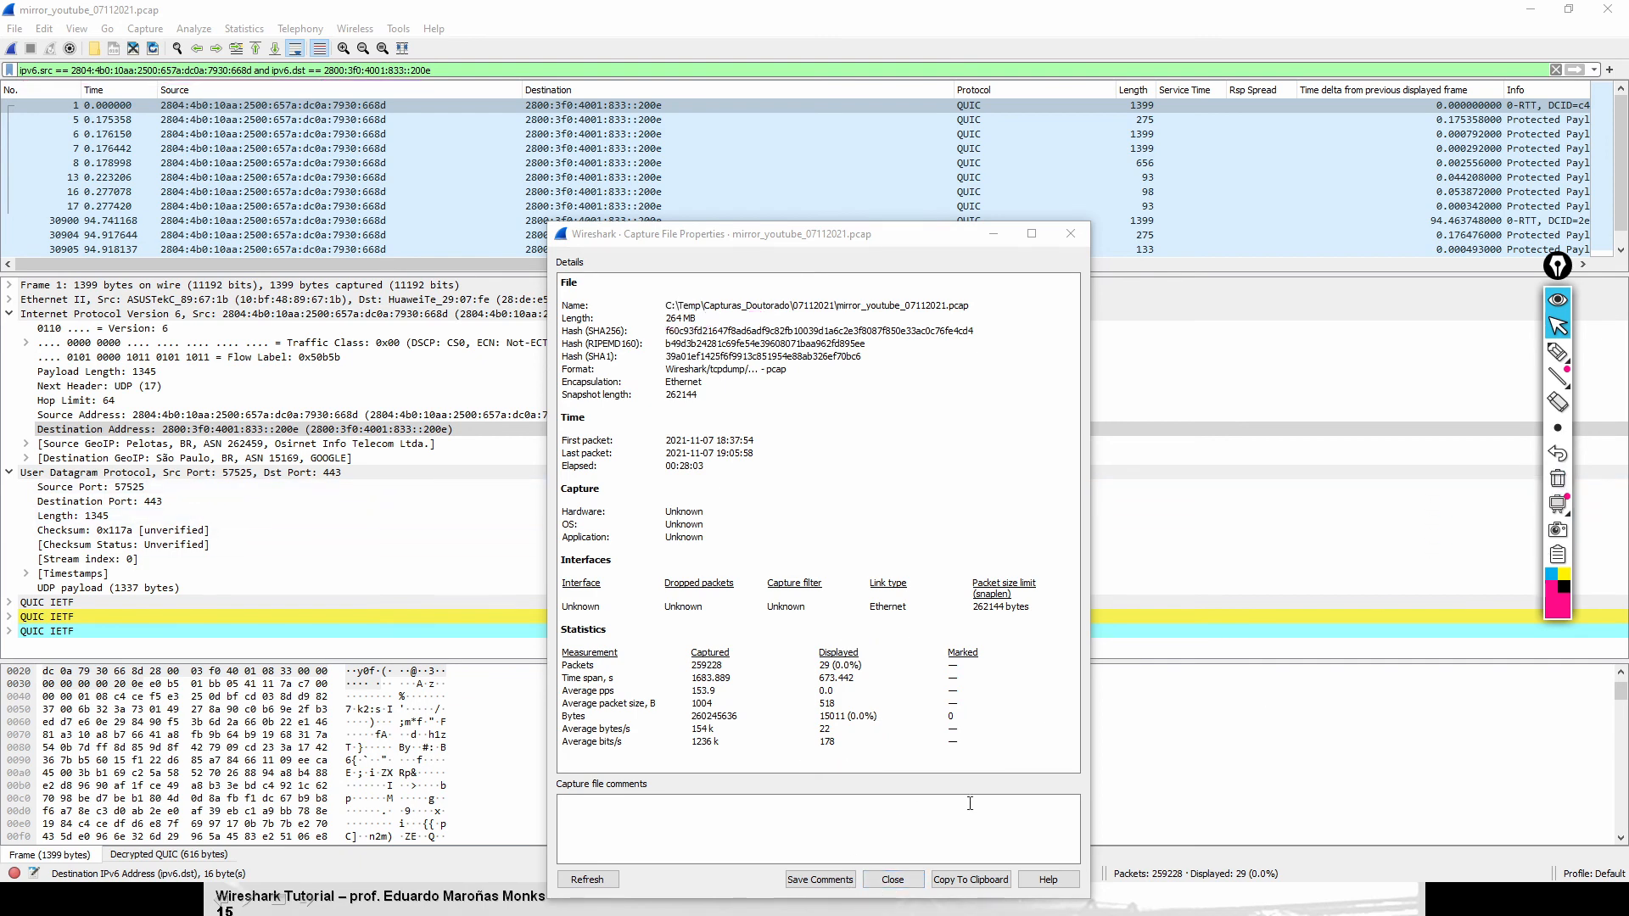
{"action": "left_click", "coordinate": [893, 879]}
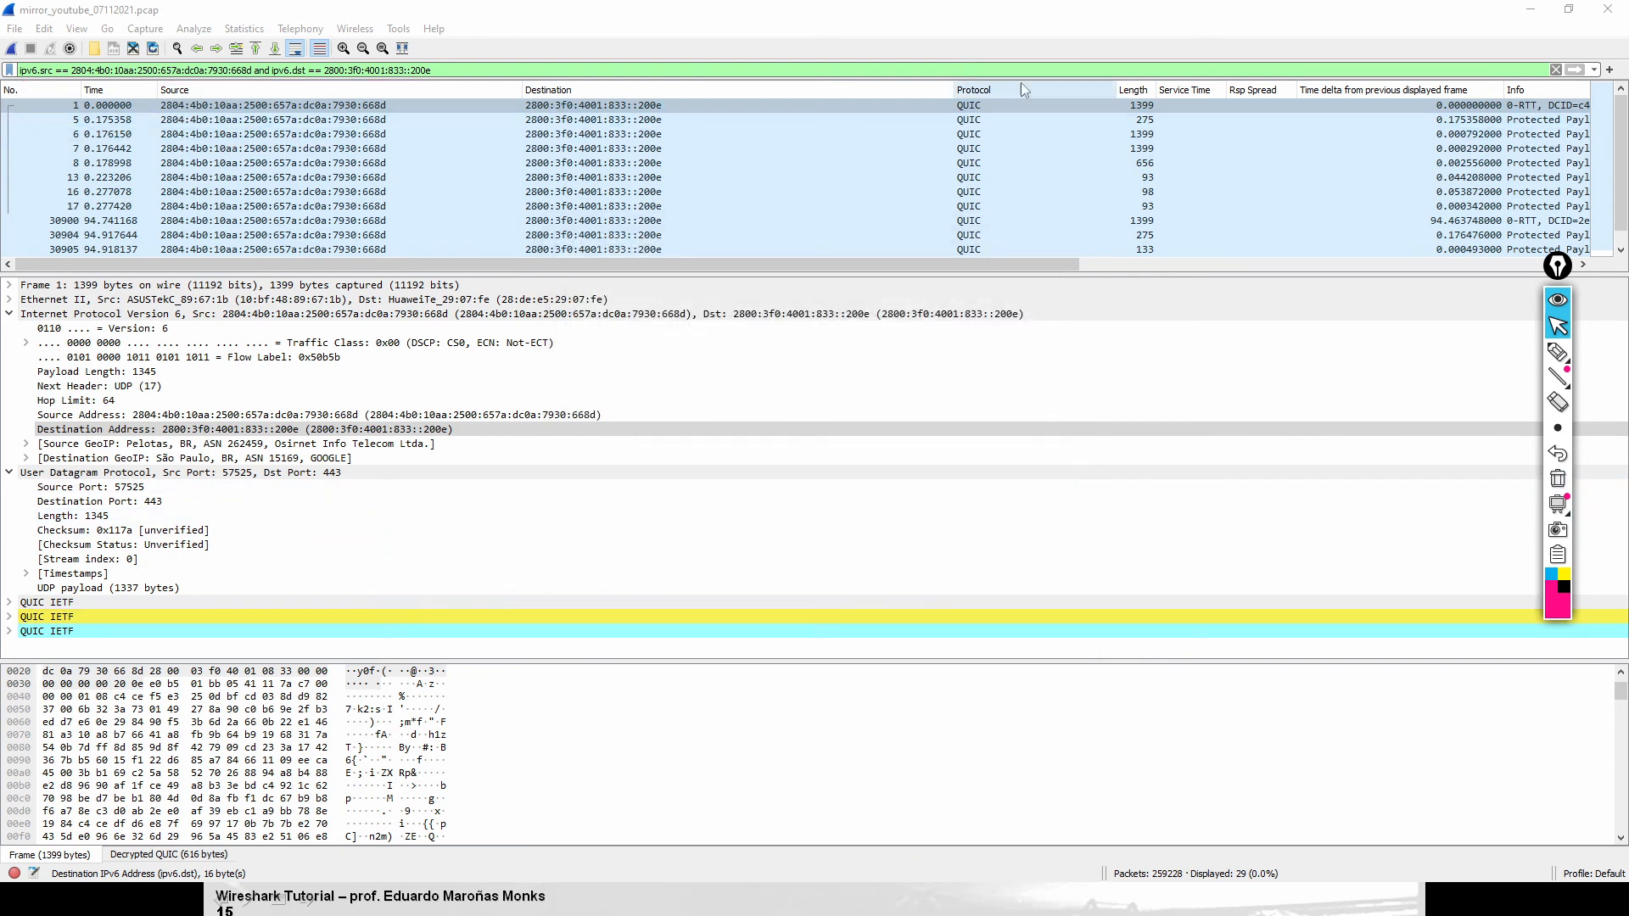
Clear the display filter and add a new capture filter named MySQL to the saved capture filters
{"action": "left_click", "coordinate": [1555, 70]}
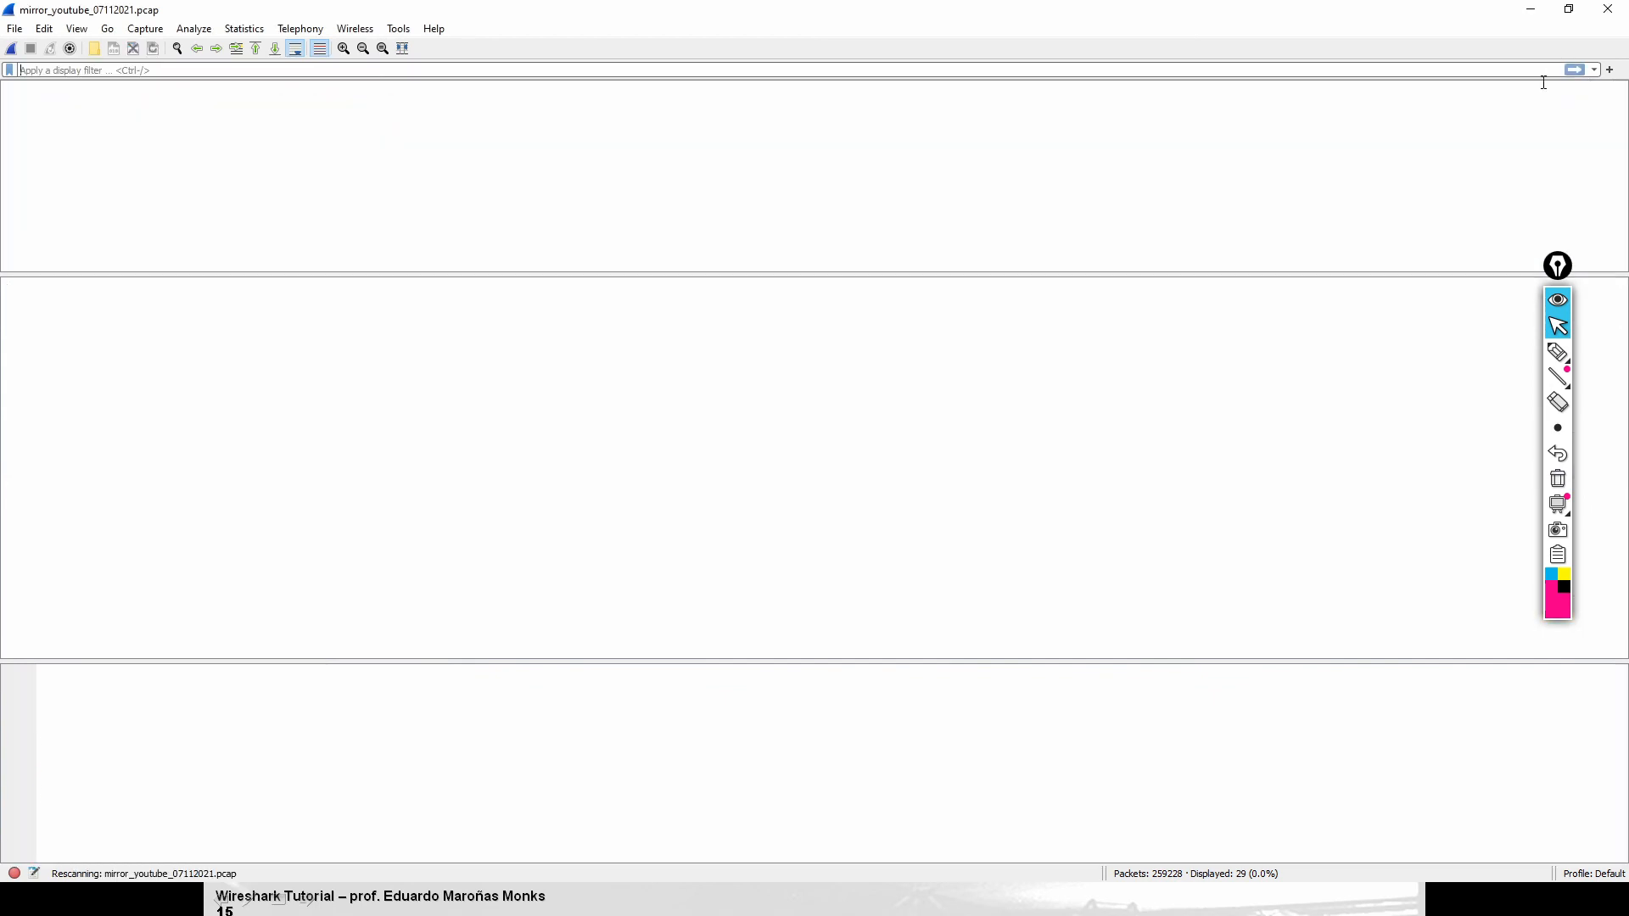
{"action": "left_click", "coordinate": [141, 31]}
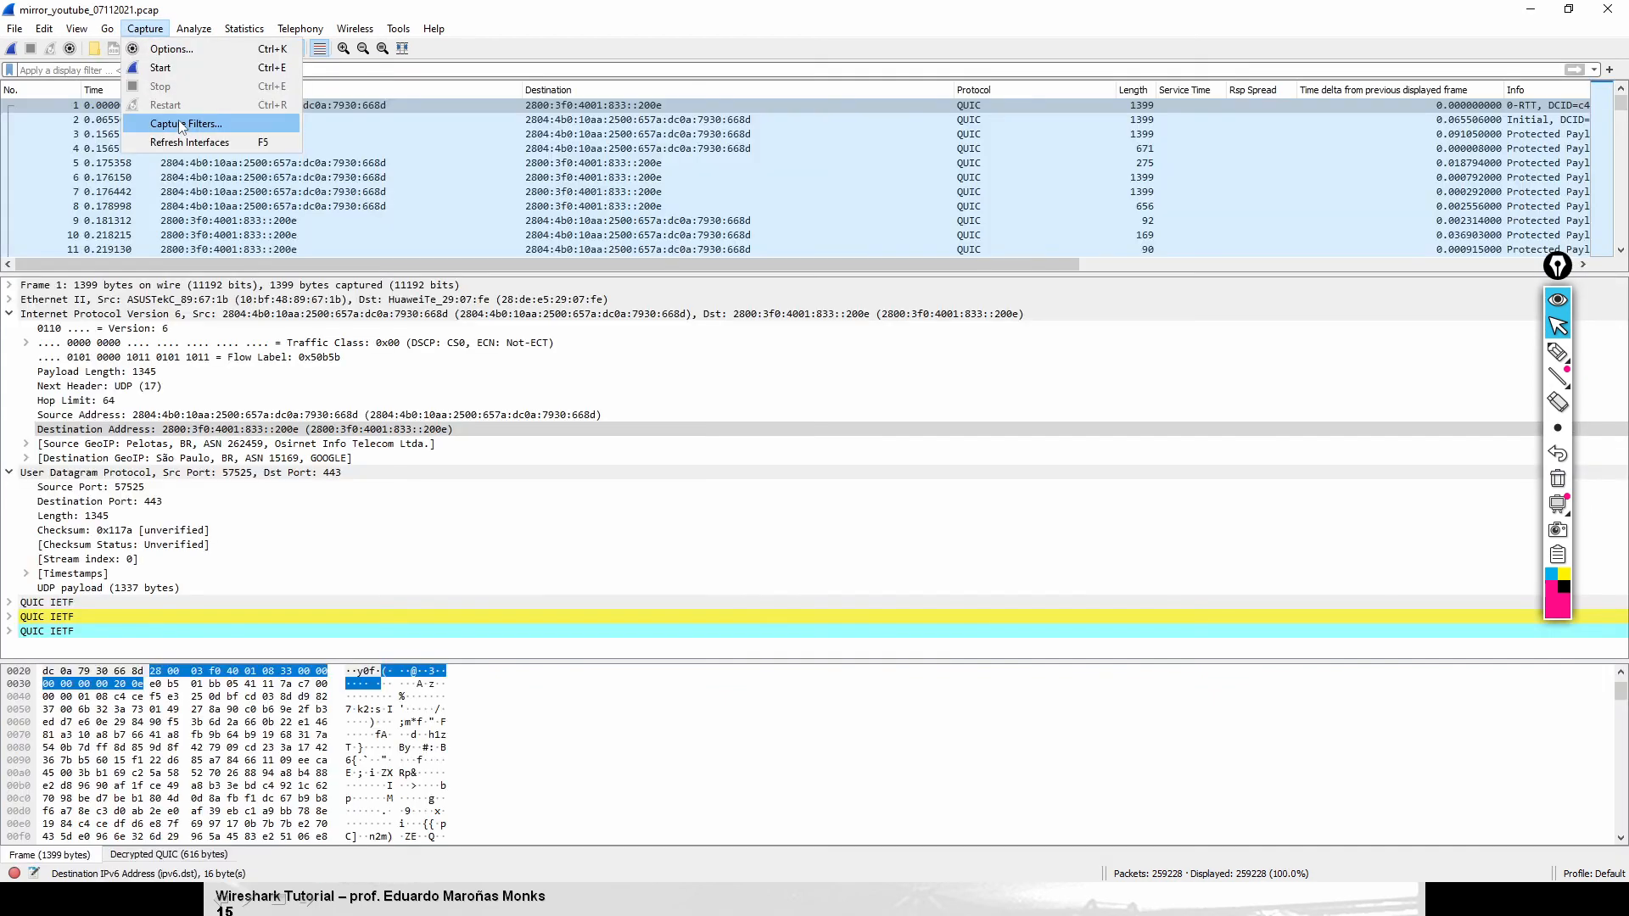
{"action": "left_click", "coordinate": [178, 123]}
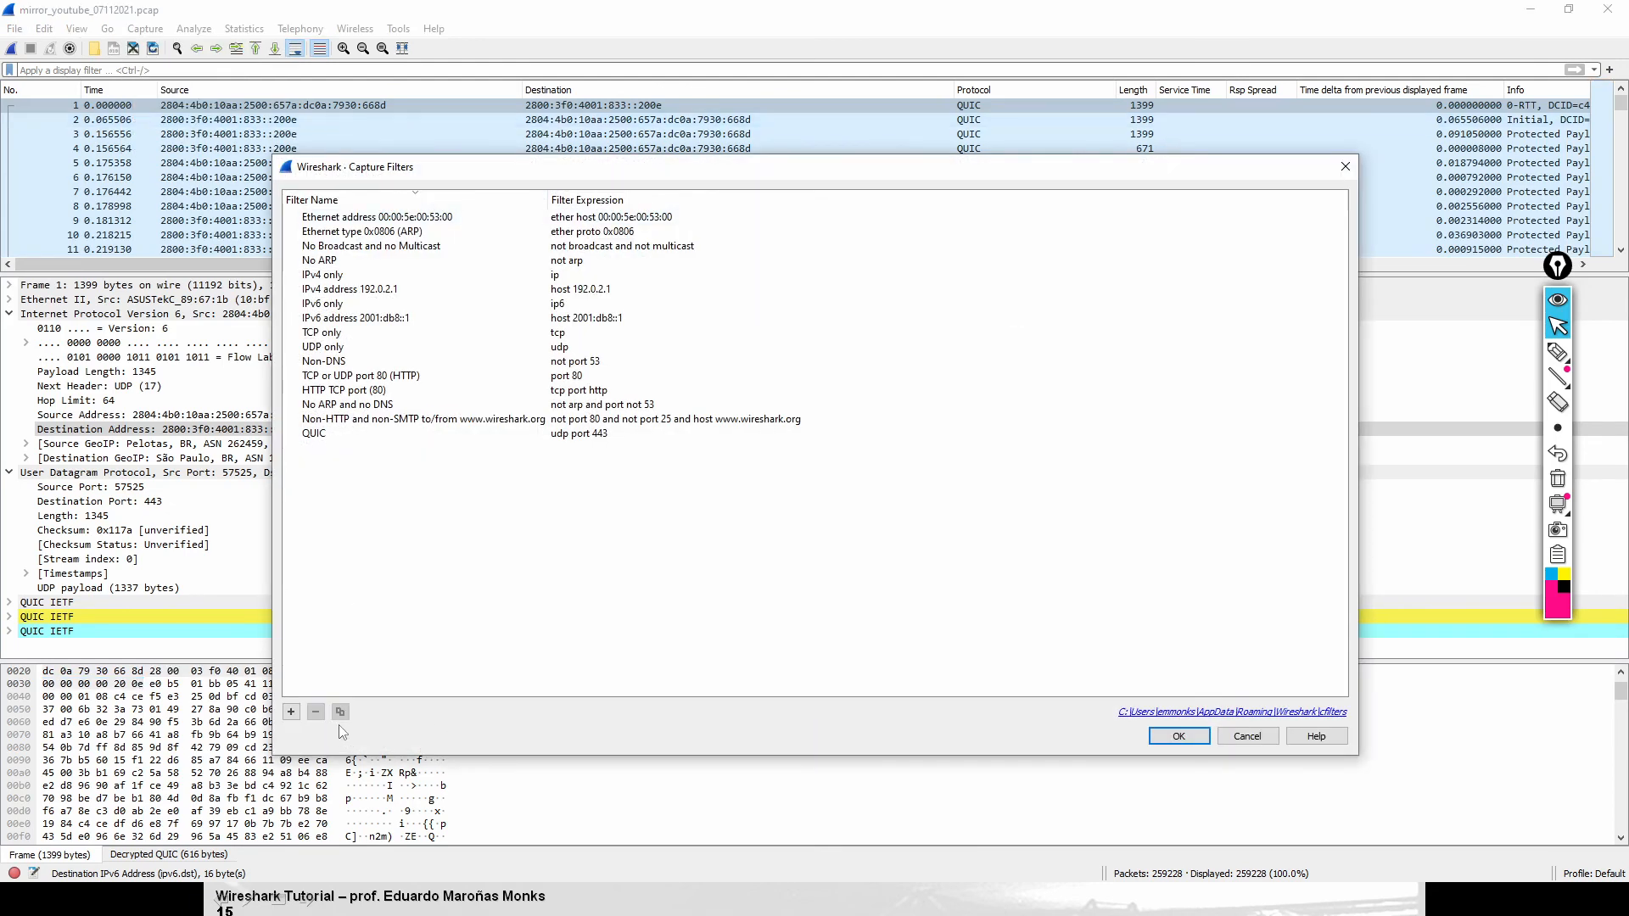
{"action": "left_click", "coordinate": [291, 712]}
{"action": "type", "text": "M"}
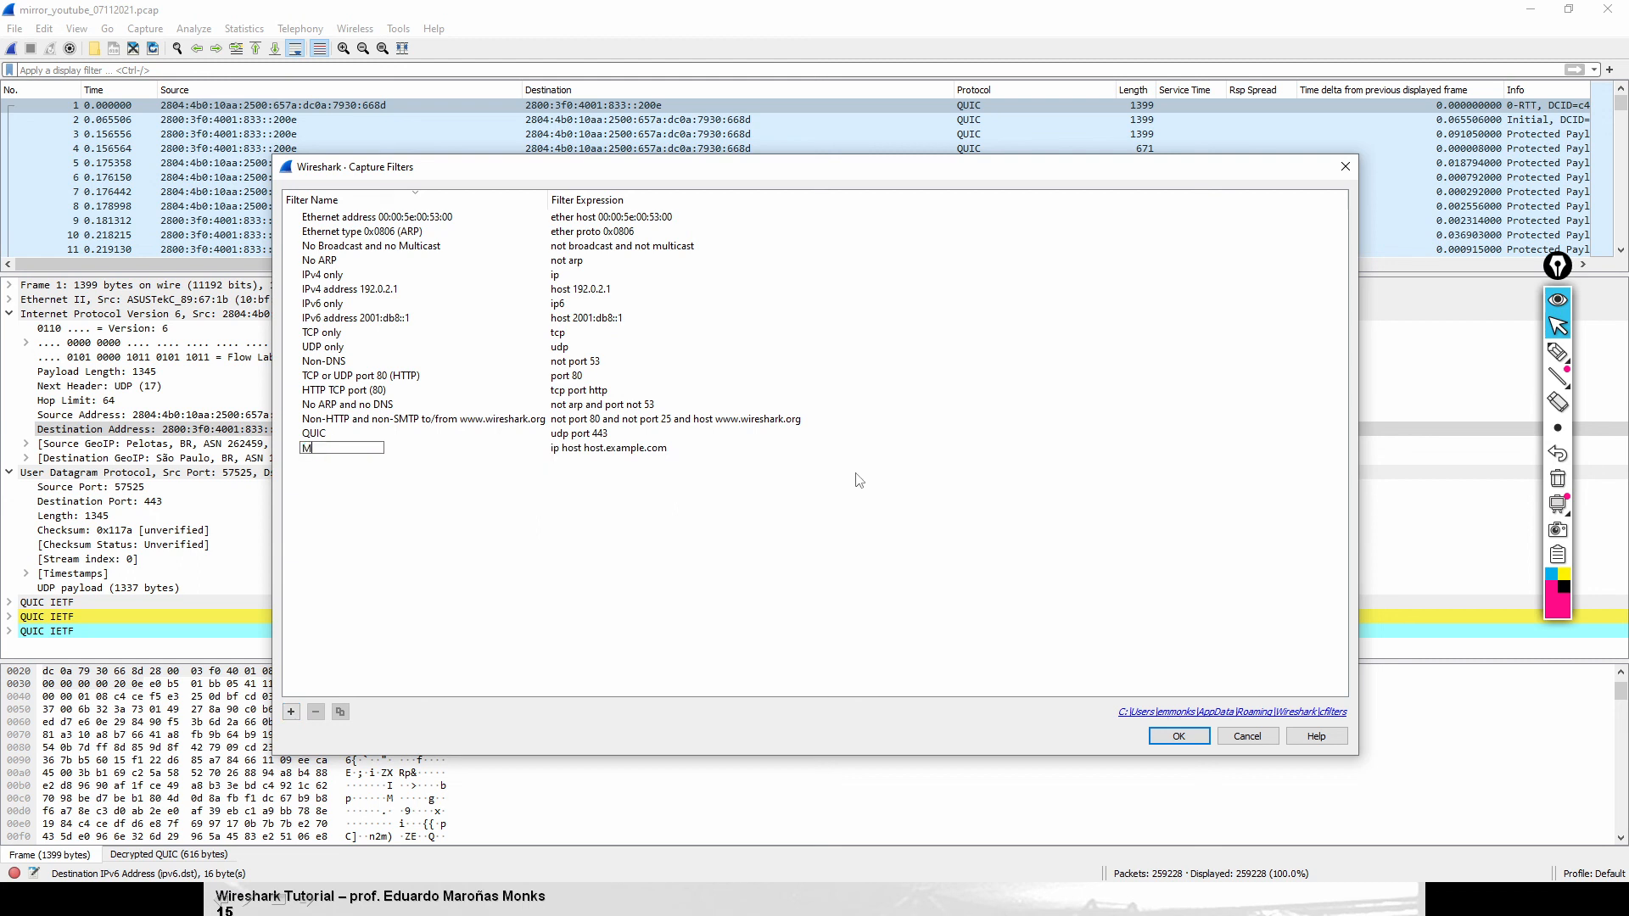
{"action": "type", "text": "ySQL"}
{"action": "key", "text": "Return"}
Set the MySQL capture filter's expression to tcp port 3306 and host 192.168.70.91
{"action": "double_click", "coordinate": [602, 449]}
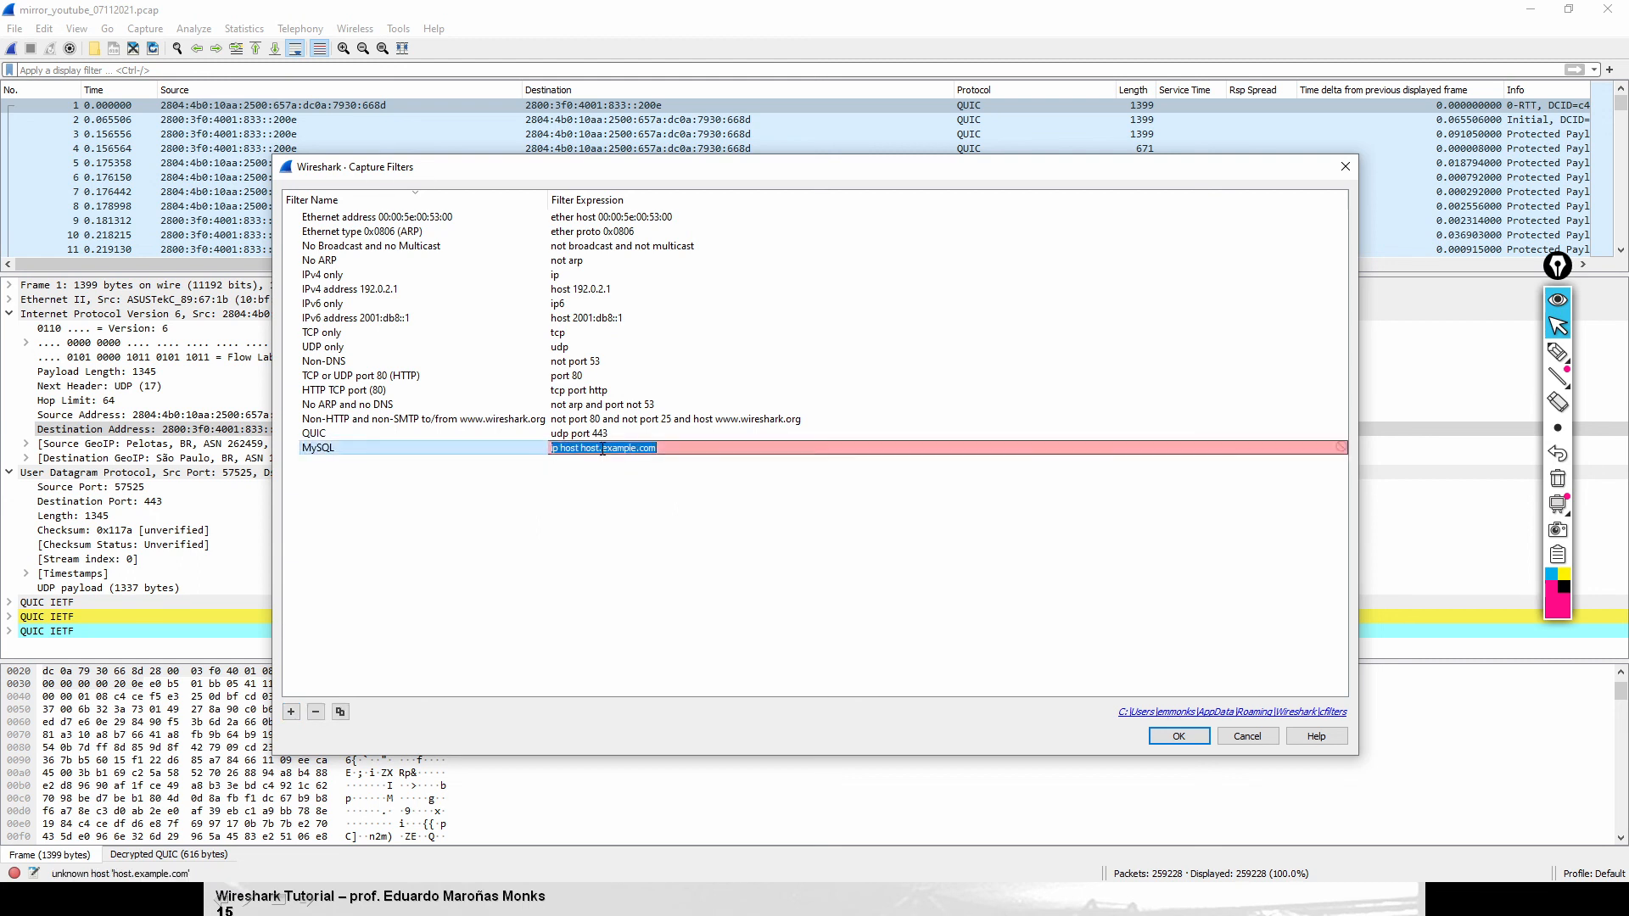
{"action": "type", "text": "tcp port "}
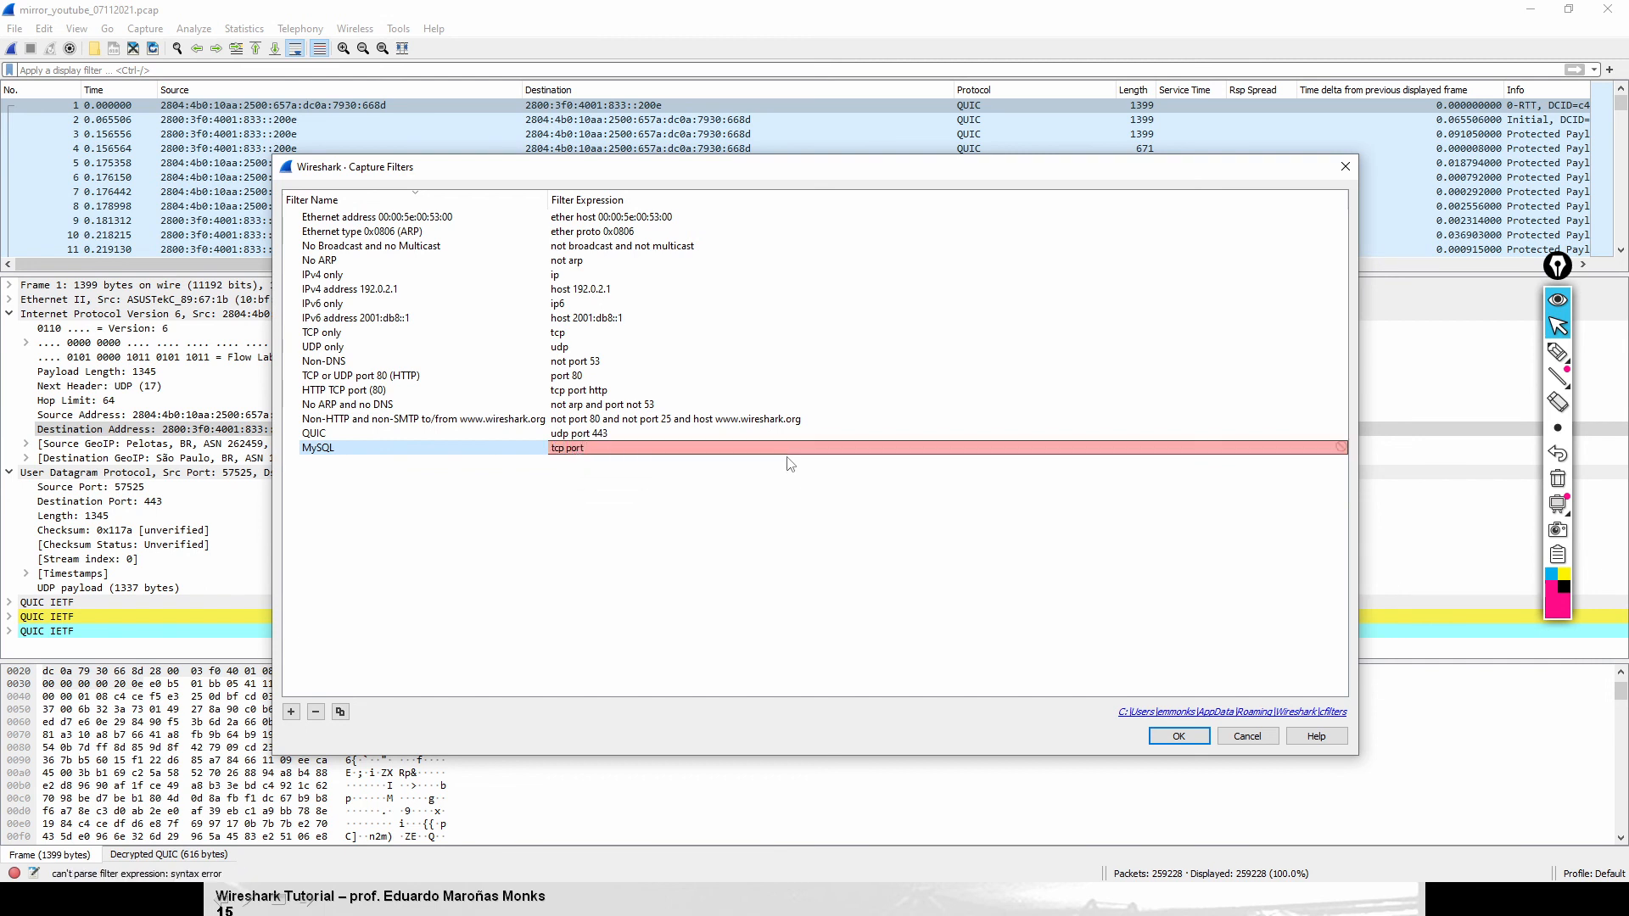
{"action": "type", "text": "3306"}
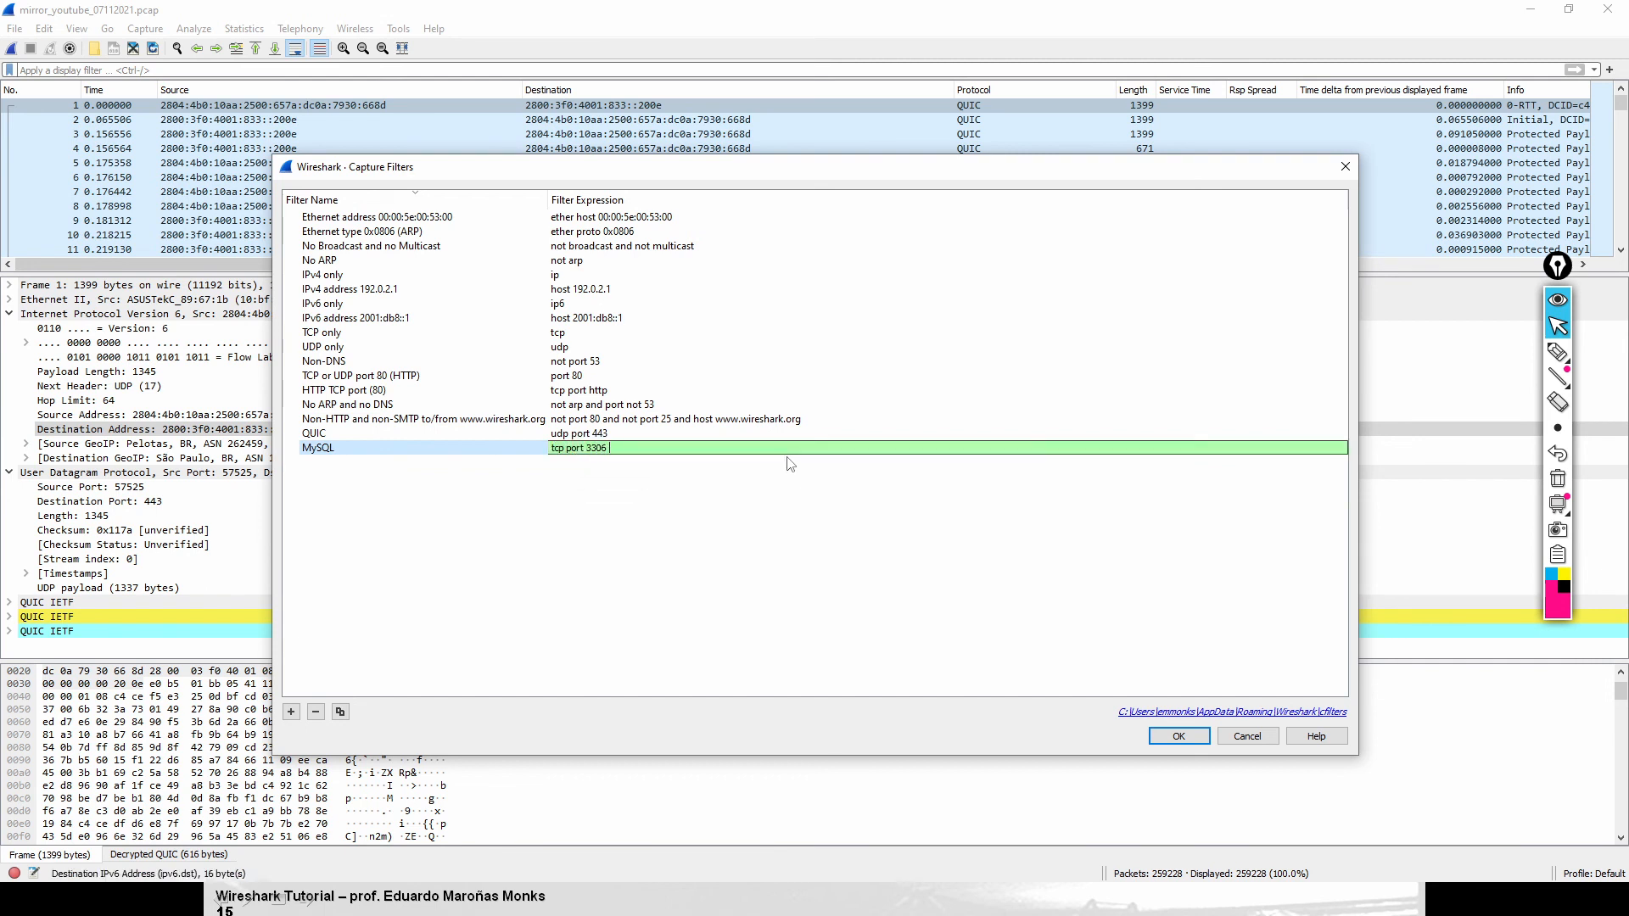
{"action": "type", "text": " and"}
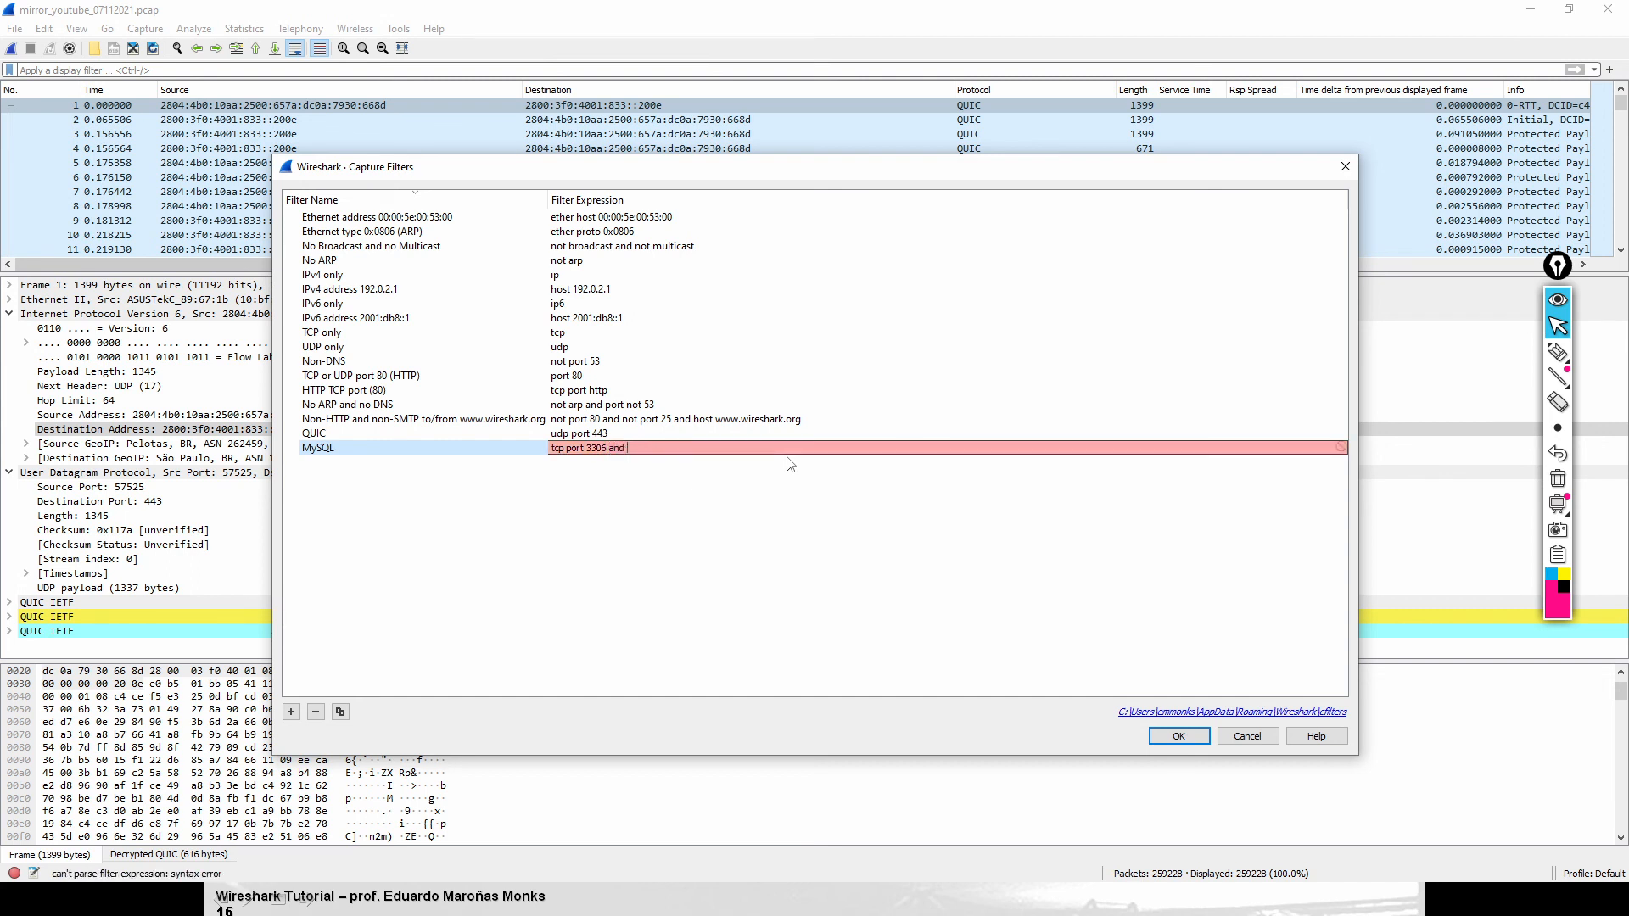
{"action": "type", "text": " host 192.1"}
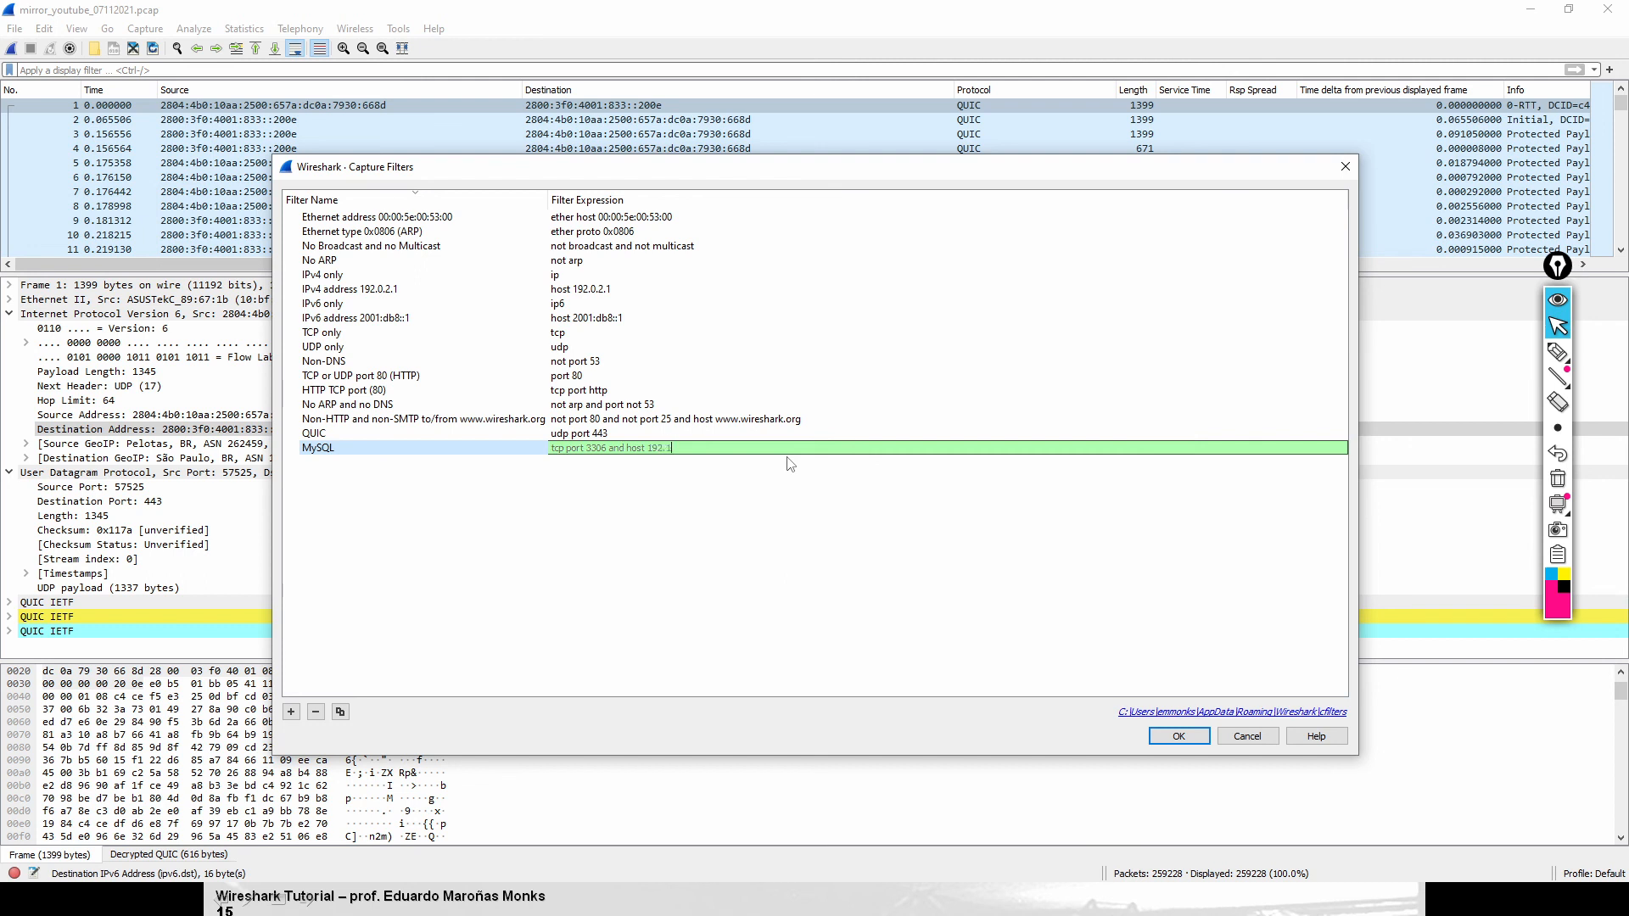
{"action": "type", "text": "68.70.91"}
{"action": "key", "text": "Return"}
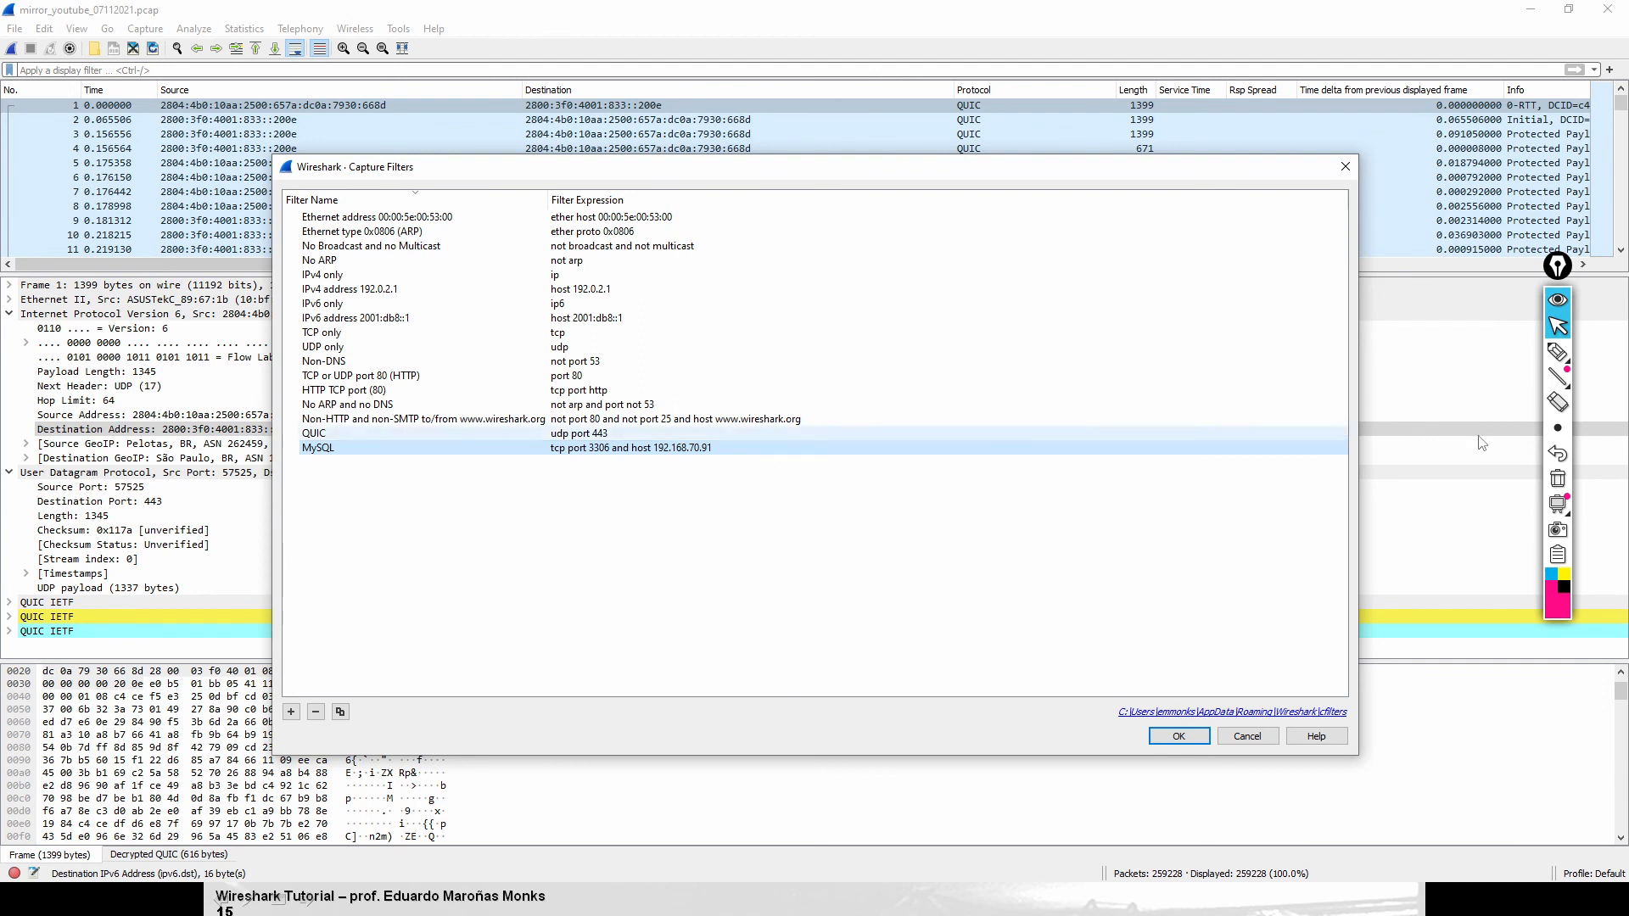
Circle the QUIC and MySQL capture filters with the pen and return to the normal pointer
{"action": "left_click", "coordinate": [1558, 351]}
{"action": "mouse_move", "coordinate": [312, 472]}
{"action": "left_mouse_down"}
{"action": "mouse_move", "coordinate": [632, 497]}
{"action": "mouse_move", "coordinate": [614, 433]}
{"action": "mouse_move", "coordinate": [286, 438]}
{"action": "mouse_move", "coordinate": [335, 485]}
{"action": "left_mouse_up"}
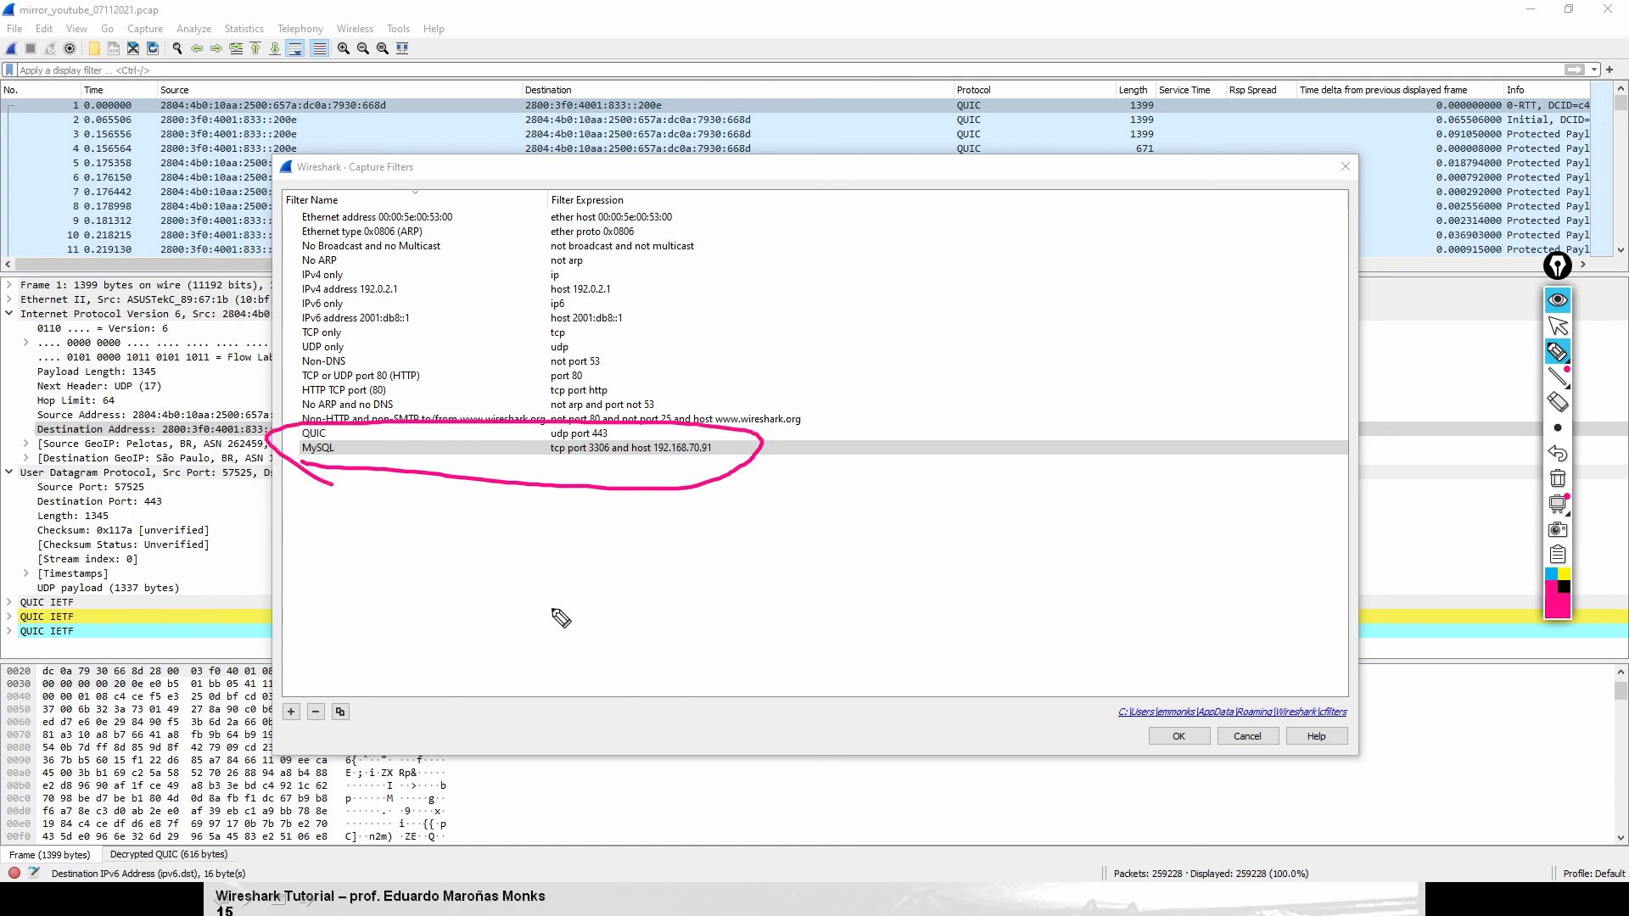
{"action": "left_click", "coordinate": [1557, 327]}
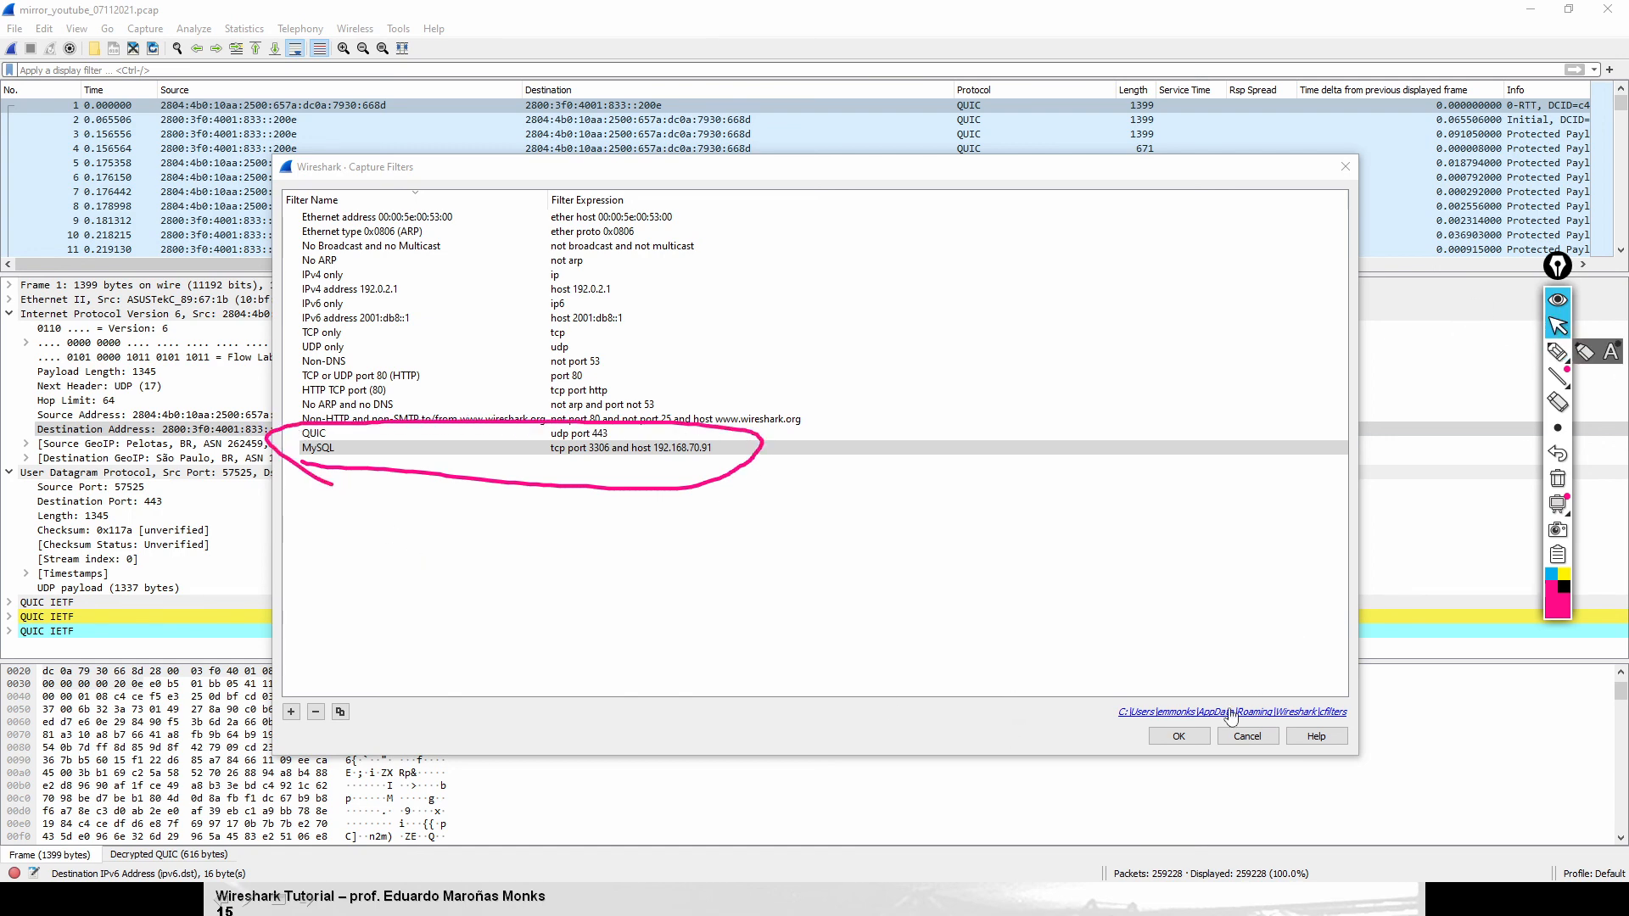
Save the capture filter list and erase the pen circle
{"action": "left_click", "coordinate": [1179, 737]}
{"action": "left_click", "coordinate": [1612, 358]}
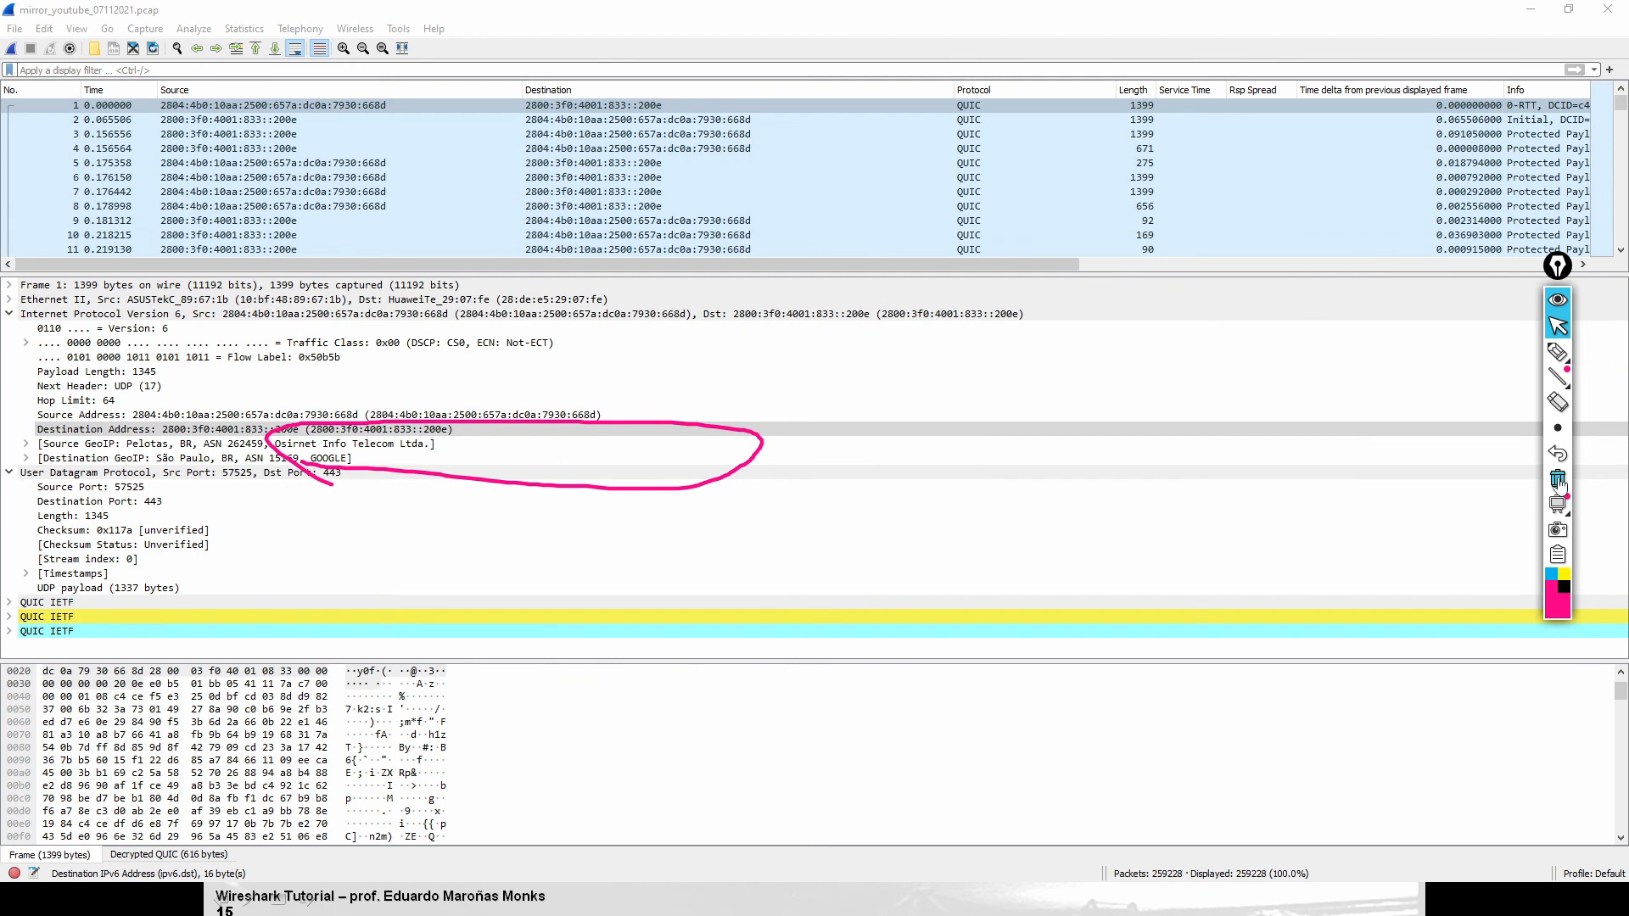
In the capture options, select the Ethernet interface and assign it the saved MySQL filter, tcp port 3306 and host 192.168.70.91
{"action": "left_click", "coordinate": [153, 31]}
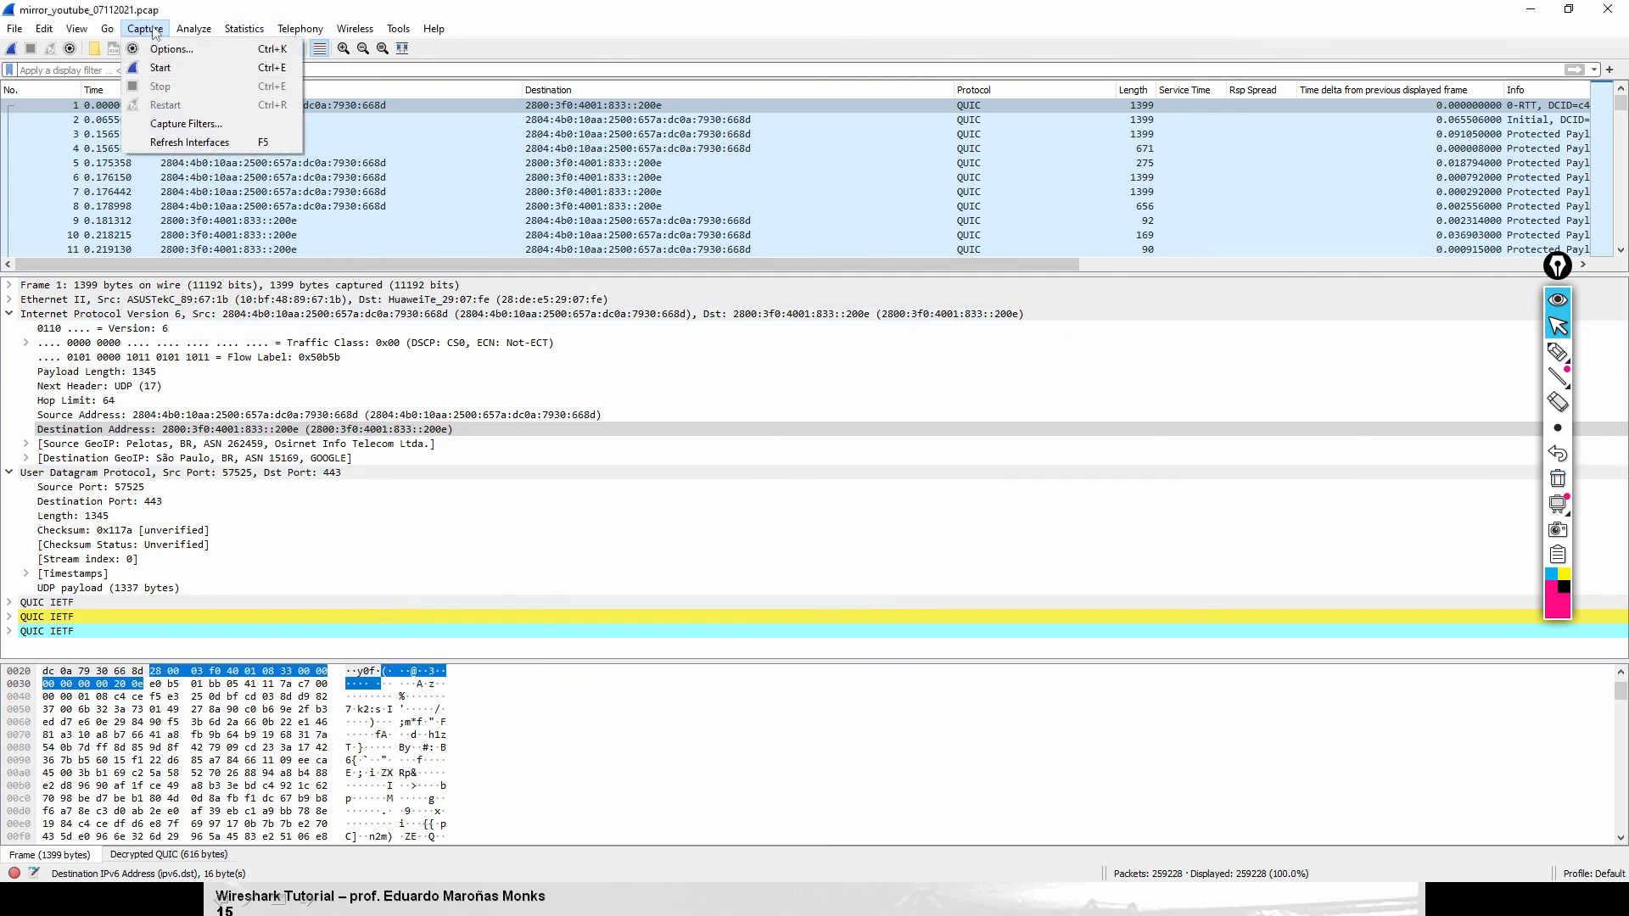
{"action": "left_click", "coordinate": [161, 49]}
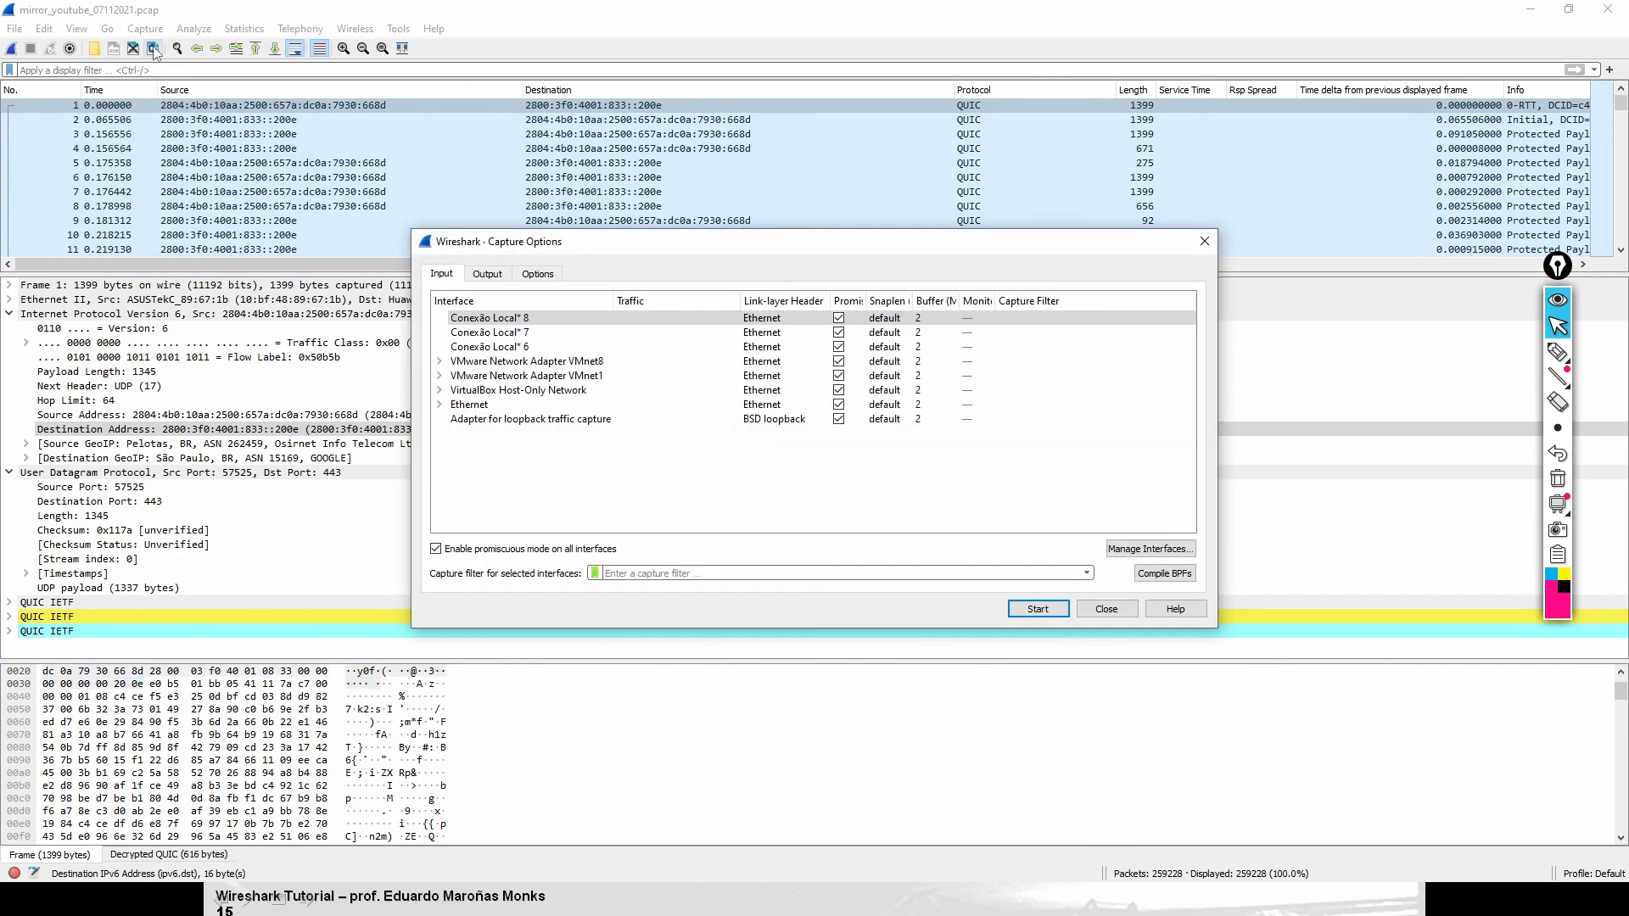
{"action": "left_click", "coordinate": [472, 406]}
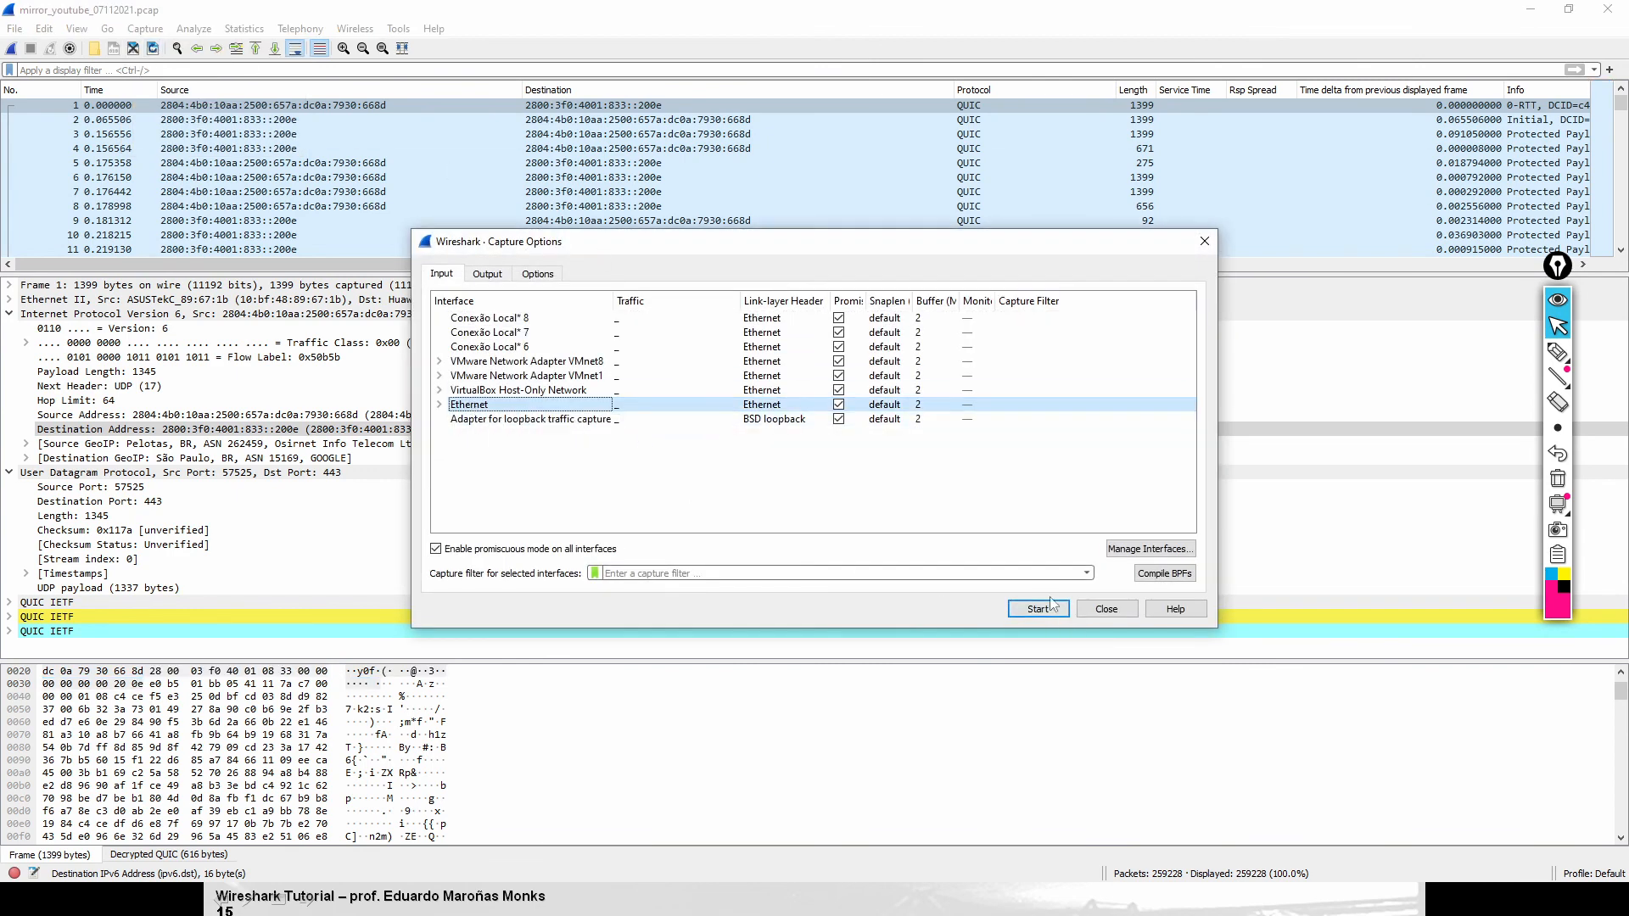
{"action": "left_click", "coordinate": [1088, 574]}
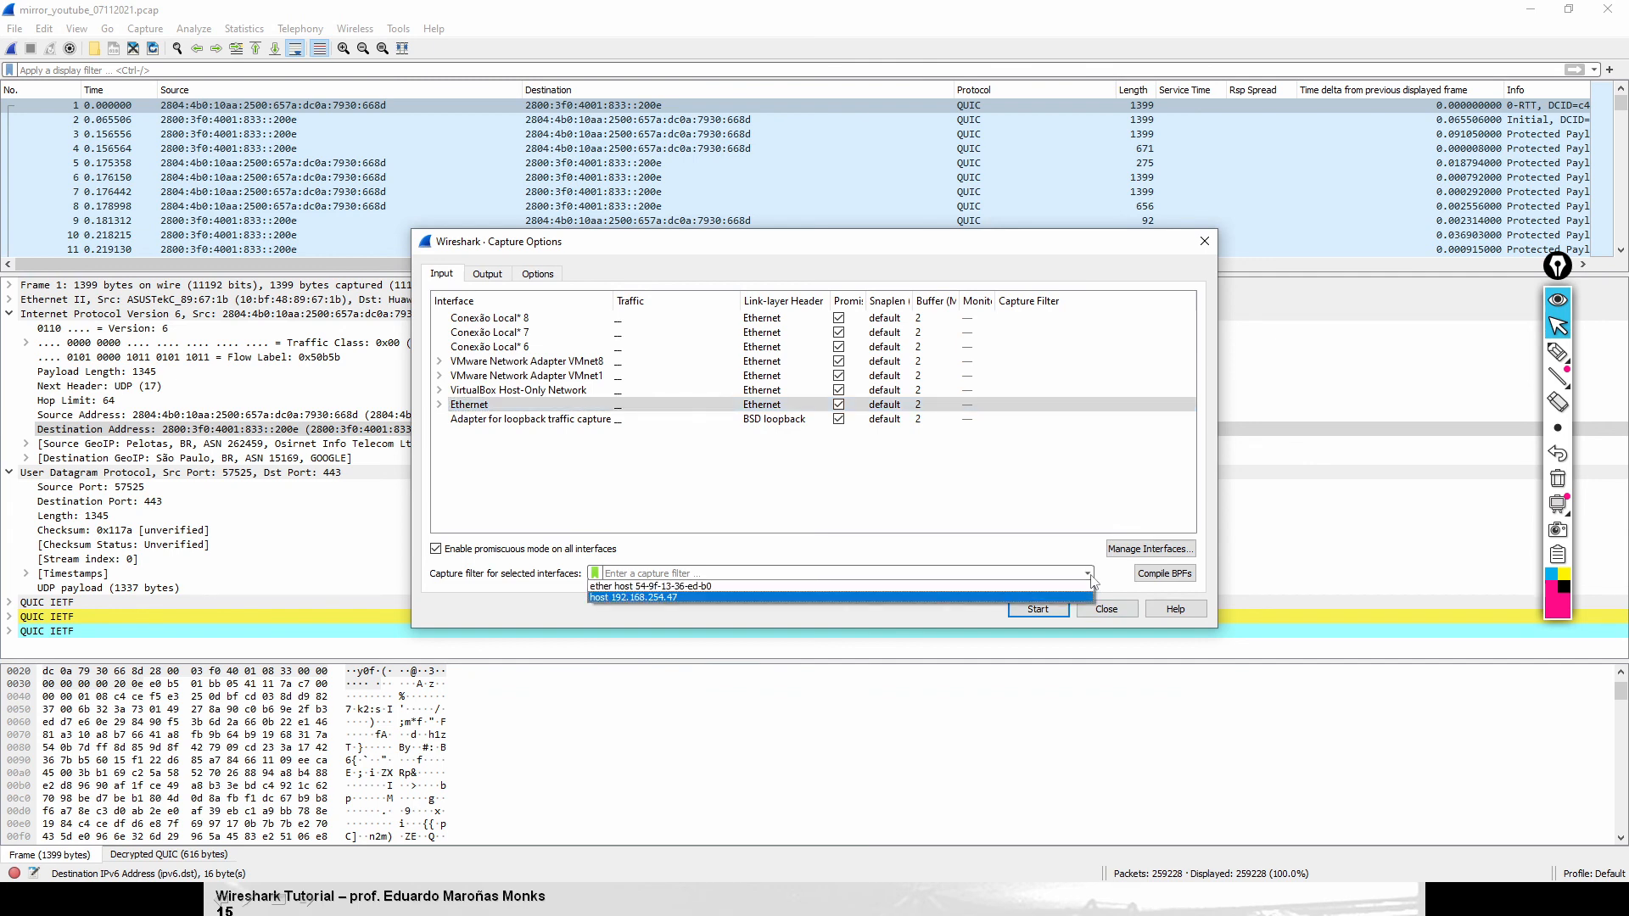
{"action": "left_click", "coordinate": [1092, 577]}
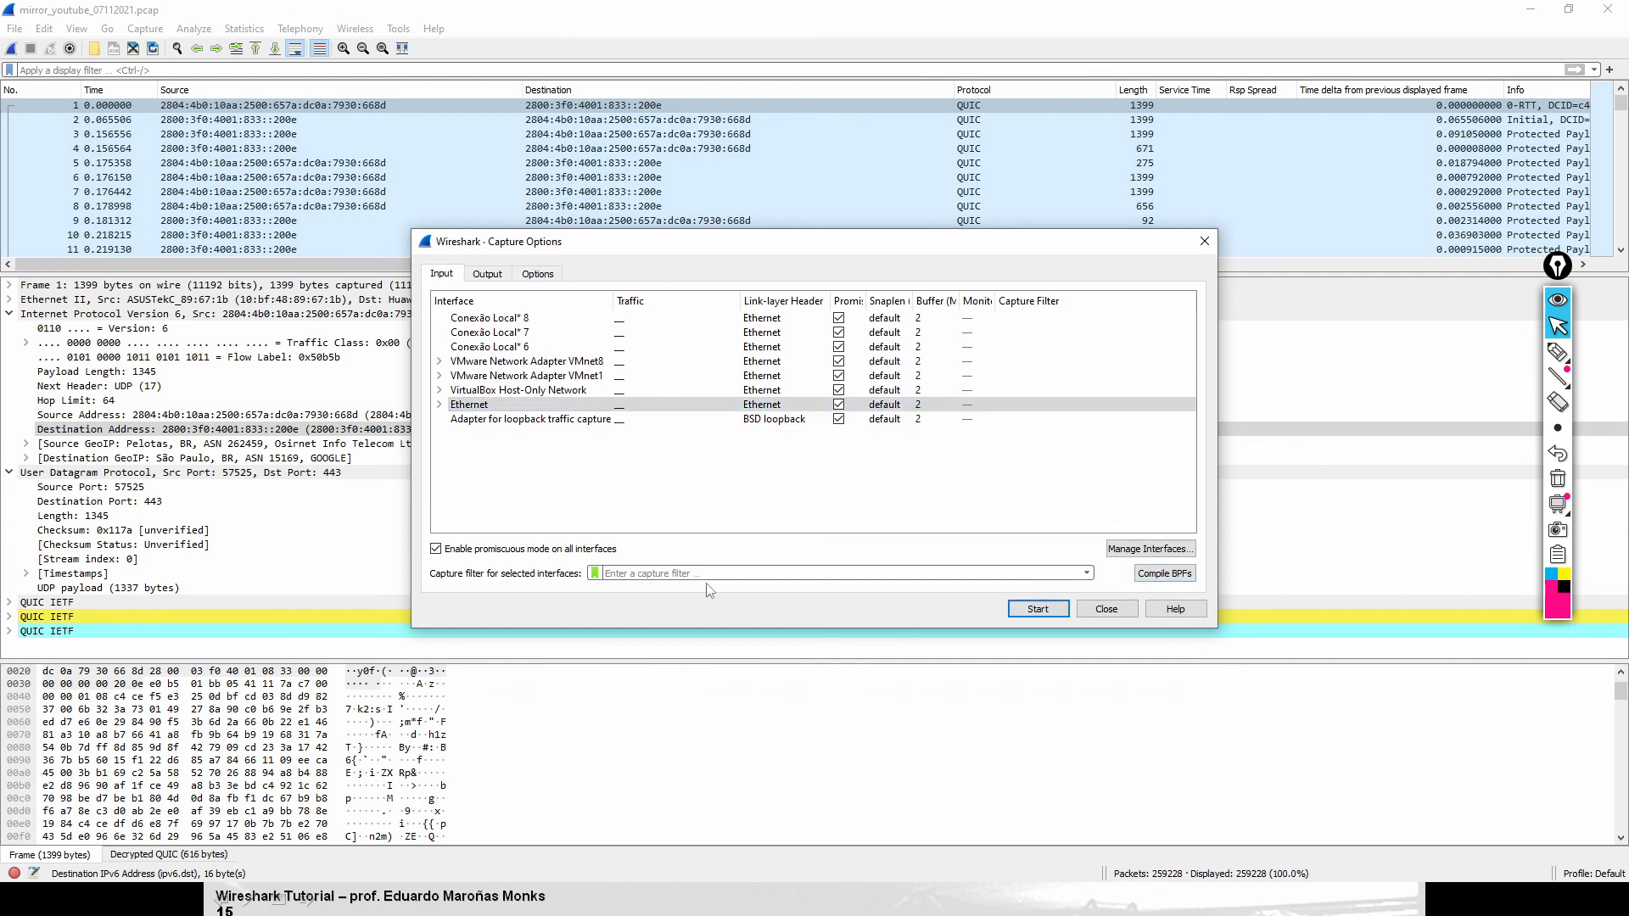
{"action": "left_click", "coordinate": [595, 574]}
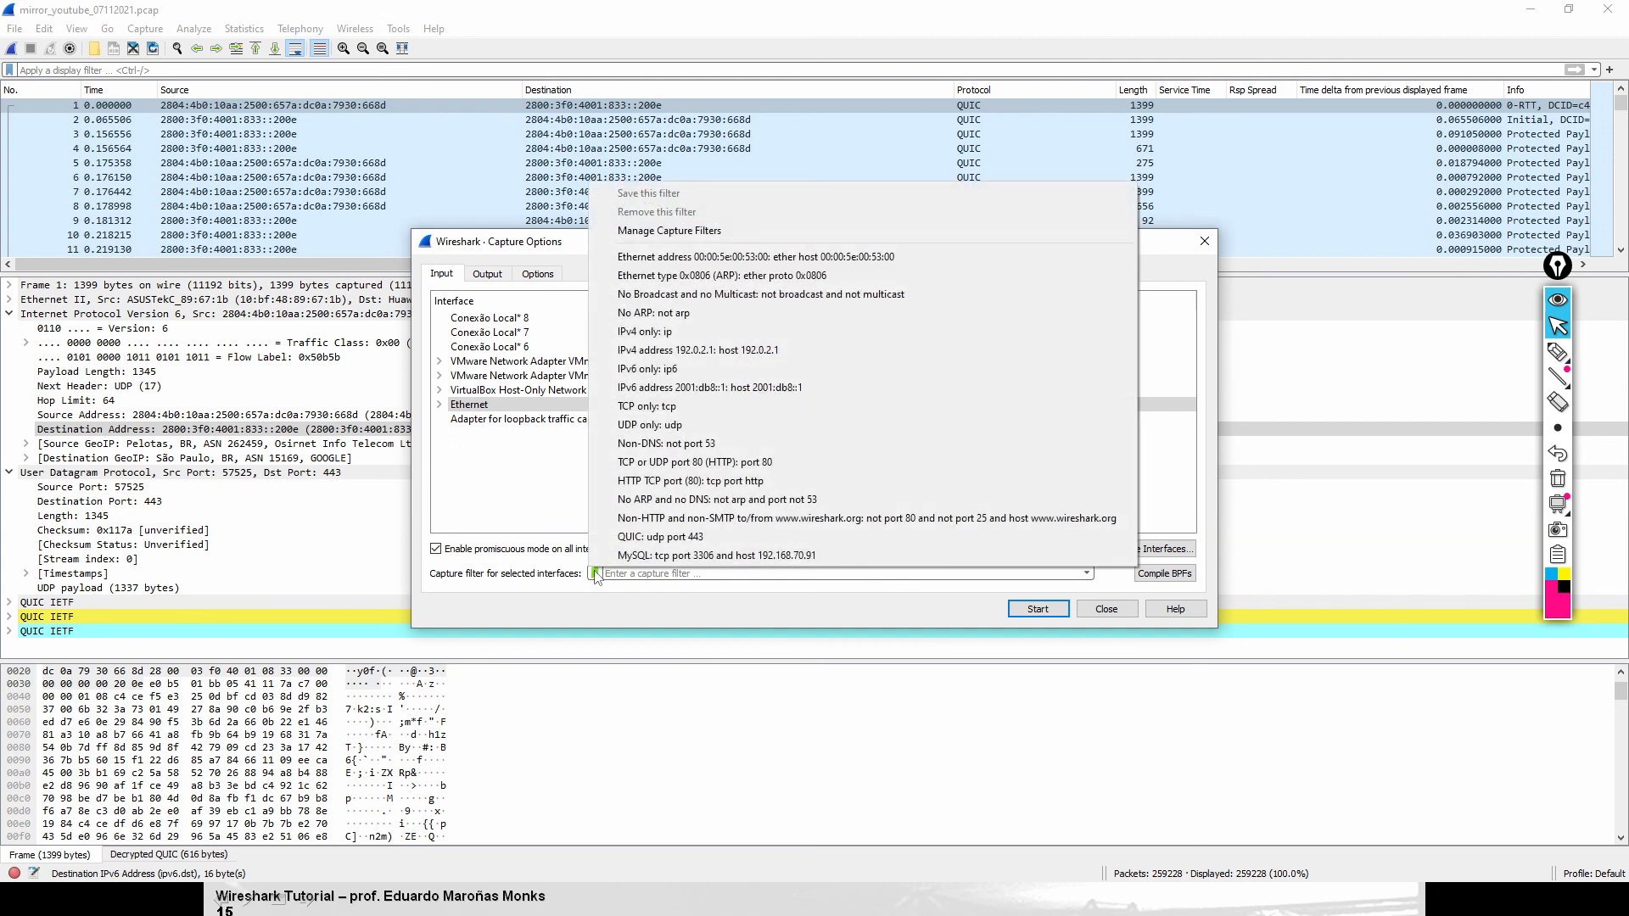
{"action": "left_click", "coordinate": [688, 557]}
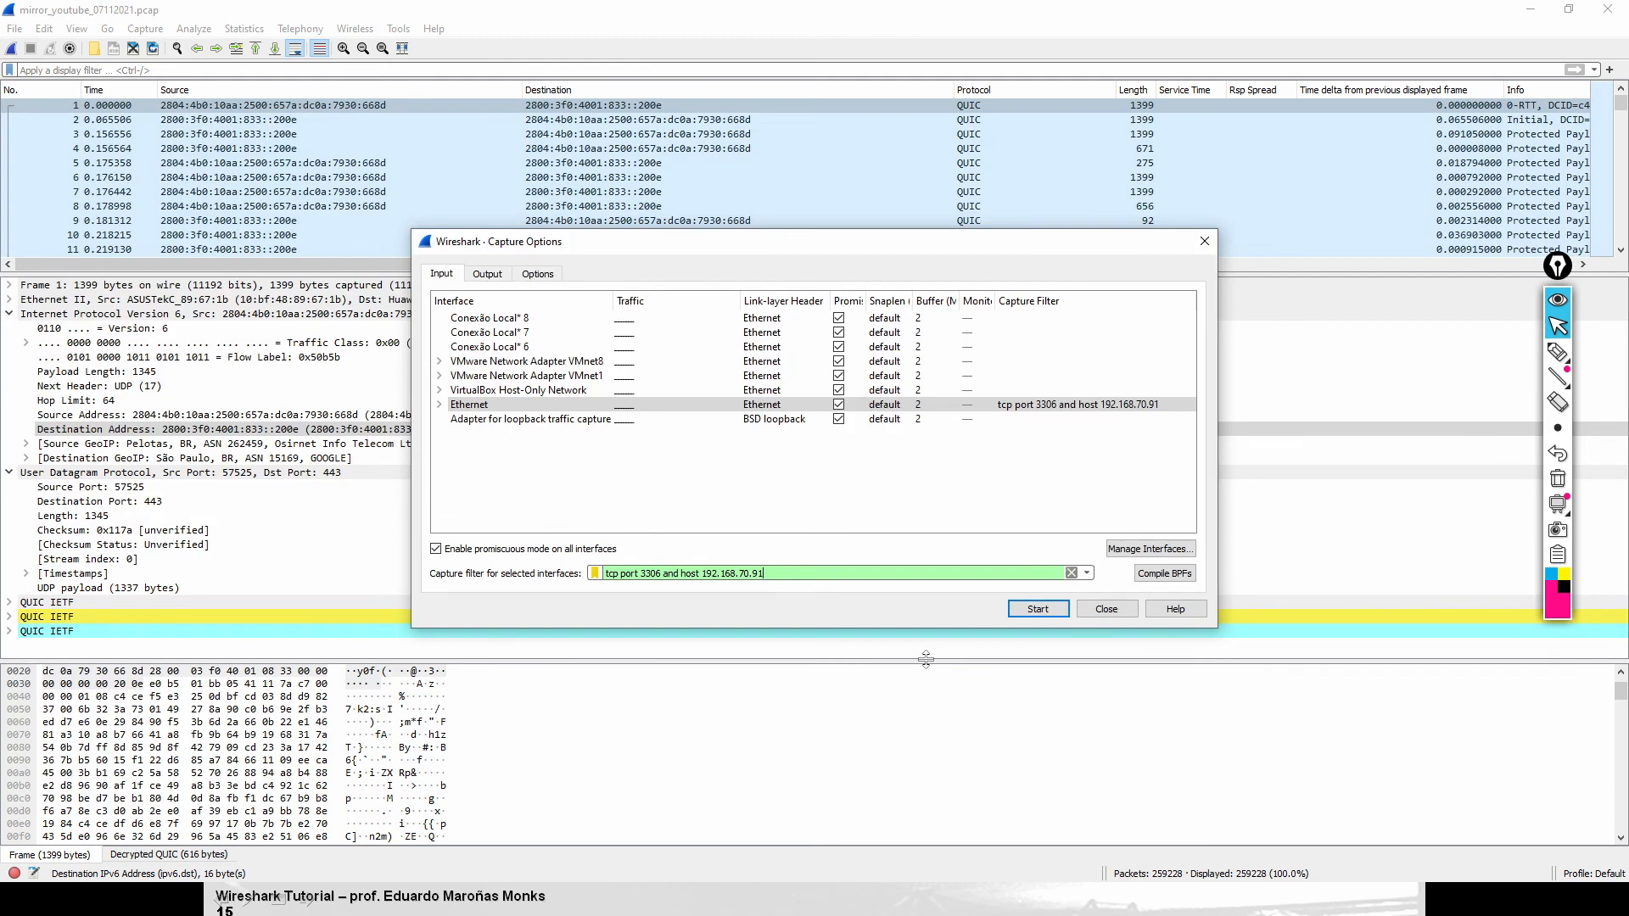
Start the filtered Ethernet capture, and pen-mark the empty packet list and the capture filter shown in the window title
{"action": "left_click", "coordinate": [1037, 609]}
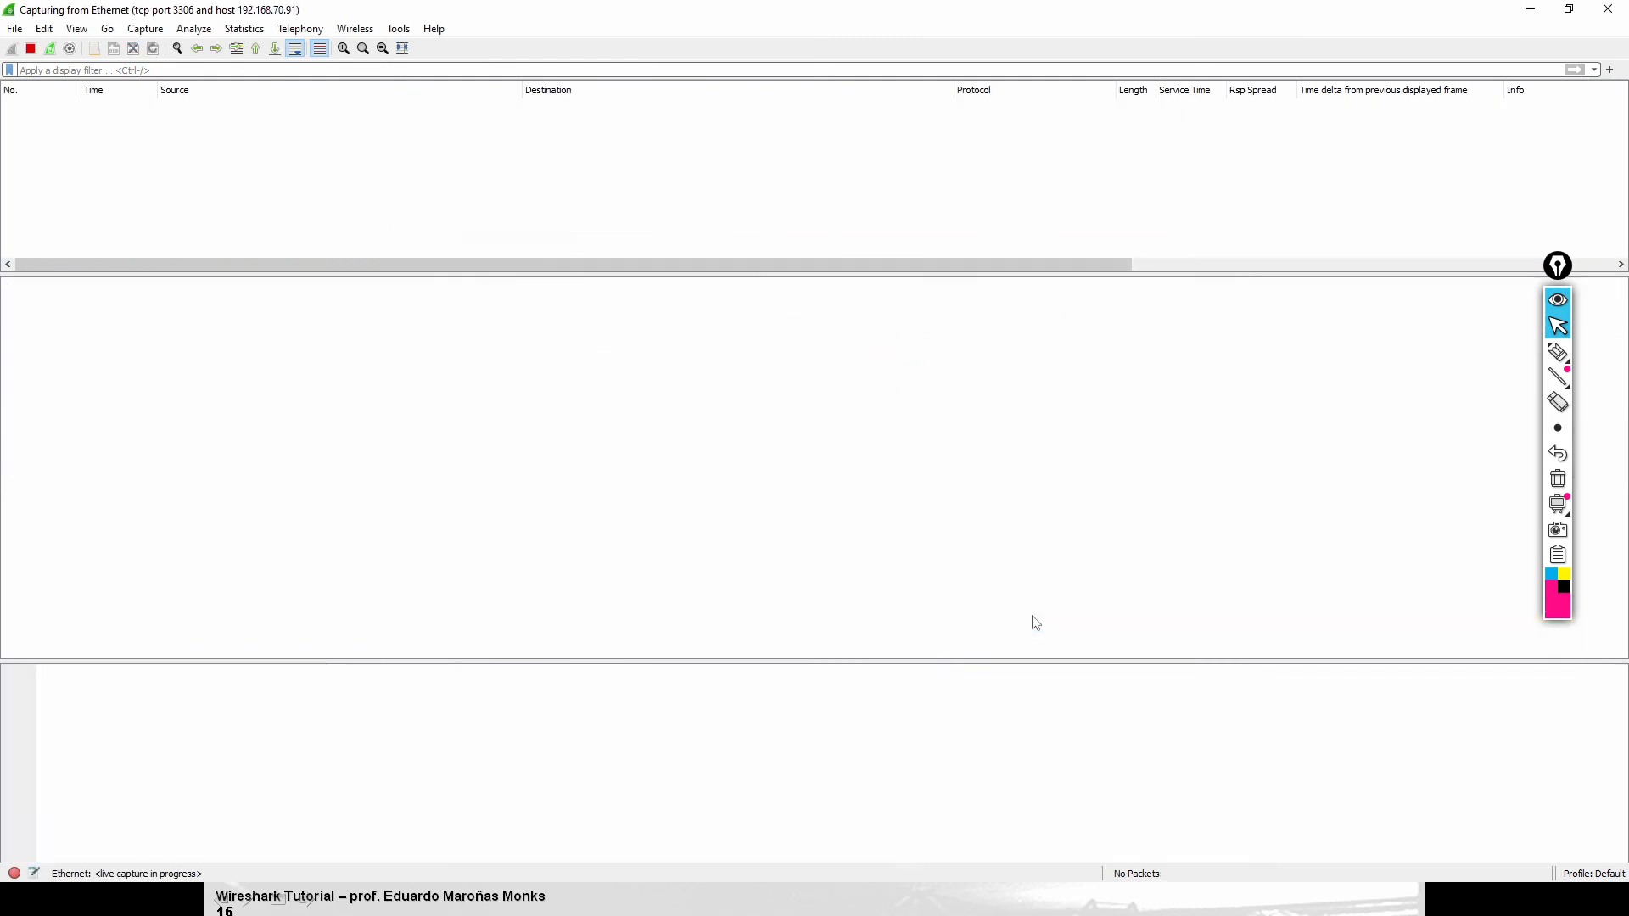
{"action": "left_click", "coordinate": [1564, 360]}
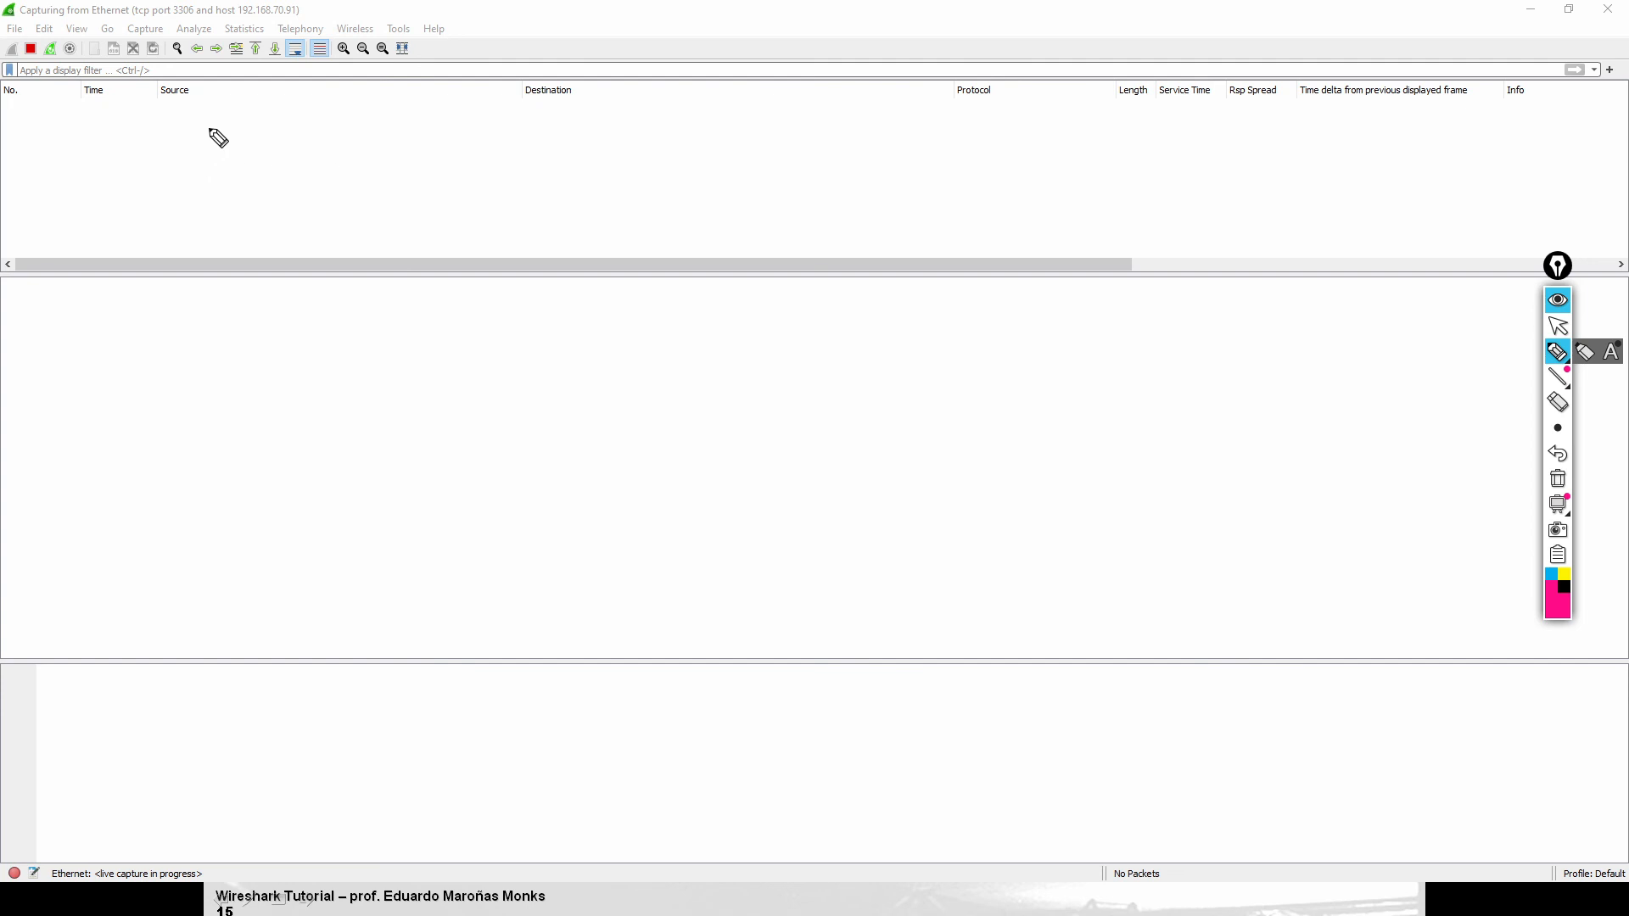
{"action": "mouse_move", "coordinate": [223, 118]}
{"action": "left_mouse_down"}
{"action": "mouse_move", "coordinate": [288, 119]}
{"action": "mouse_move", "coordinate": [320, 143]}
{"action": "left_mouse_up"}
{"action": "left_click_drag", "start_coordinate": [288, 172], "coordinate": [321, 183]}
{"action": "left_click_drag", "start_coordinate": [282, 199], "coordinate": [313, 202]}
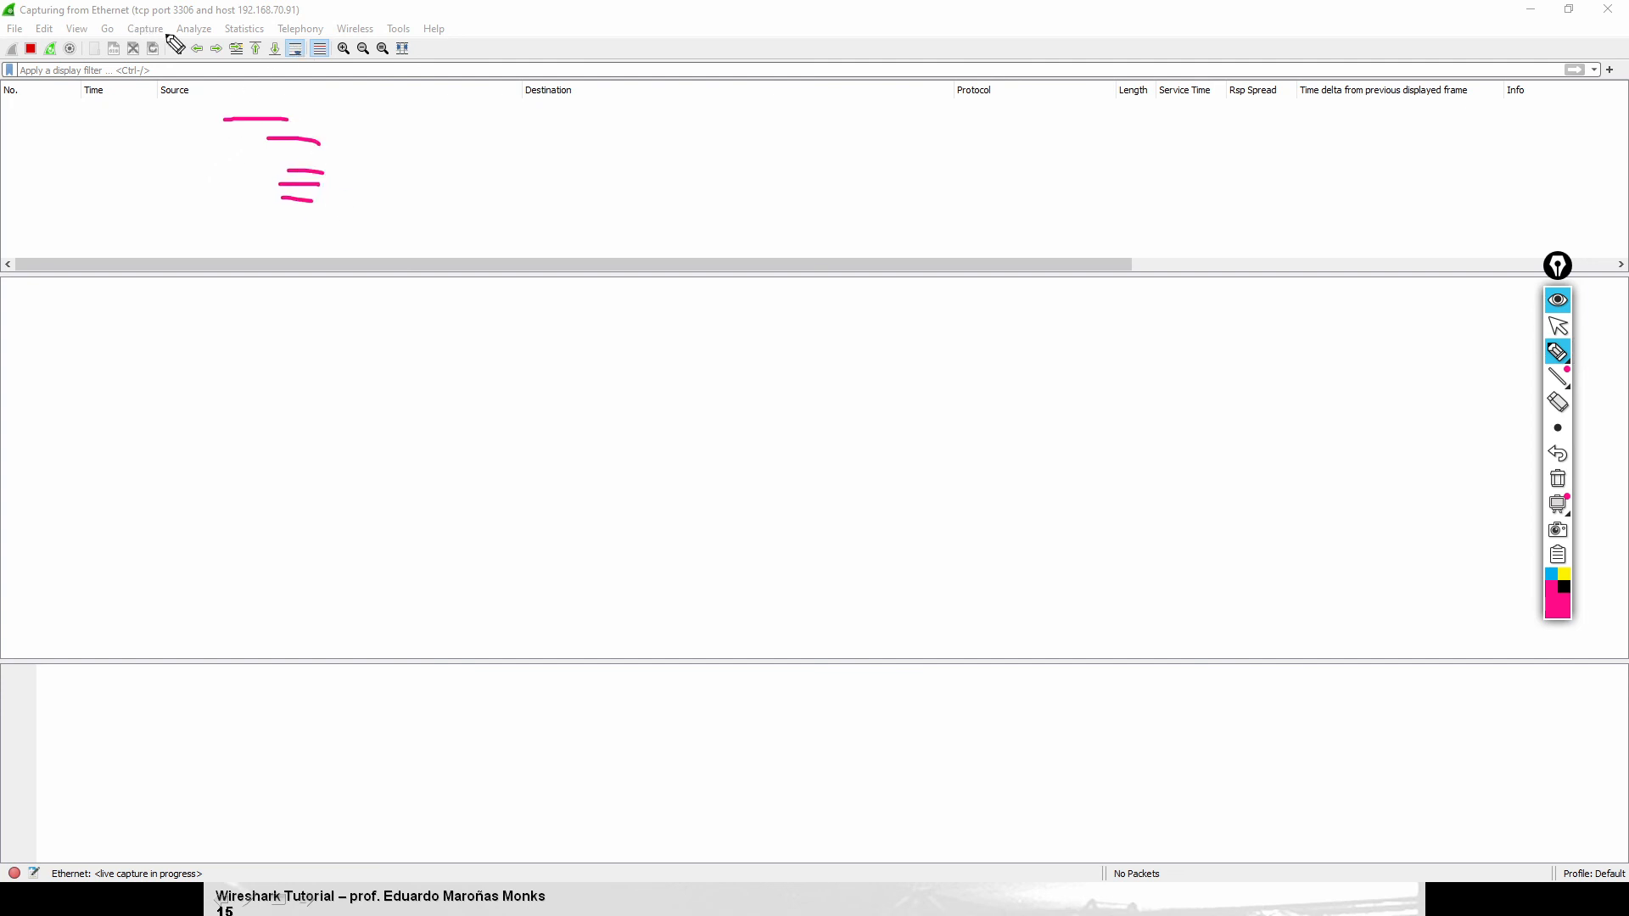
{"action": "left_click_drag", "start_coordinate": [142, 15], "coordinate": [306, 17]}
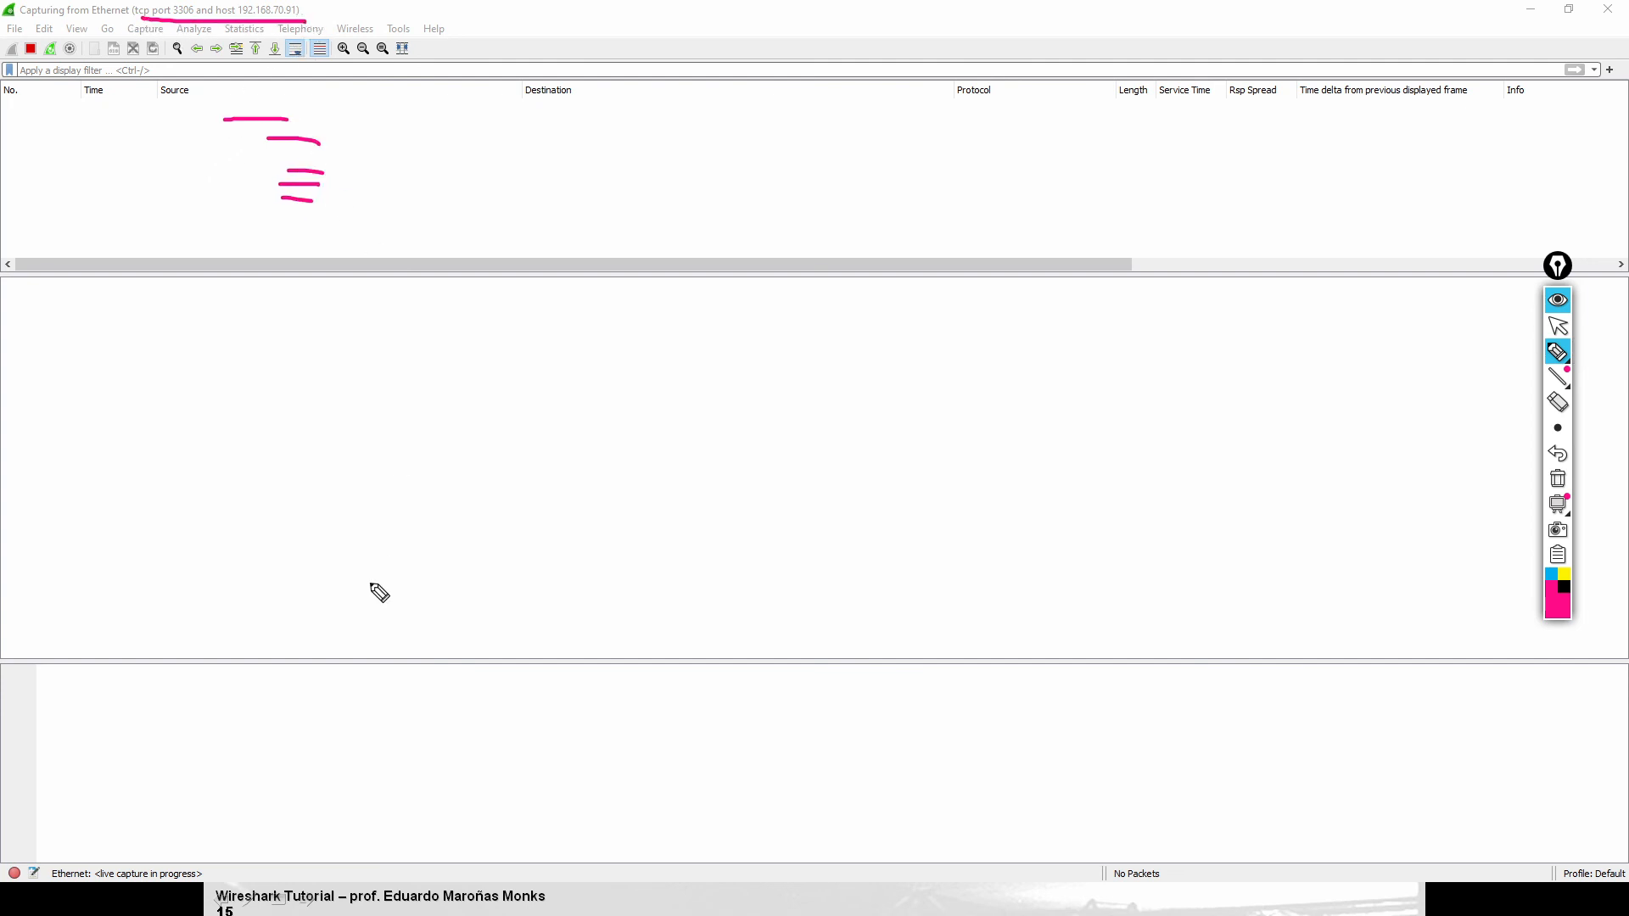
Erase the pen marks and stop the filtered Ethernet capture
{"action": "left_click", "coordinate": [1560, 480]}
{"action": "mouse_move", "coordinate": [1564, 365]}
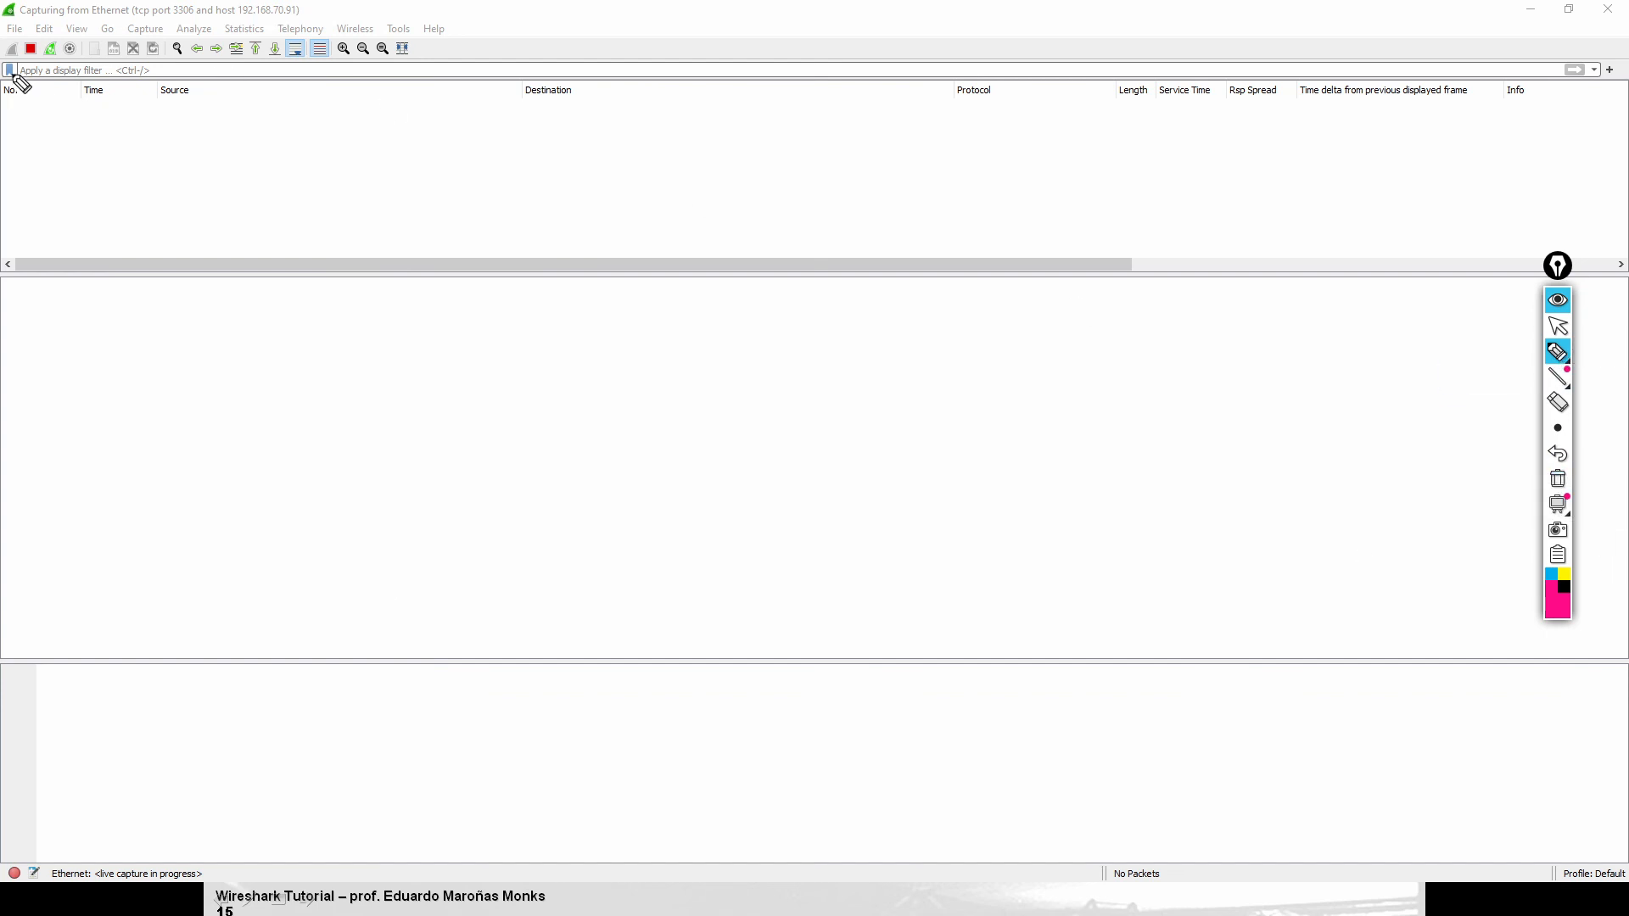
{"action": "left_click", "coordinate": [1557, 327]}
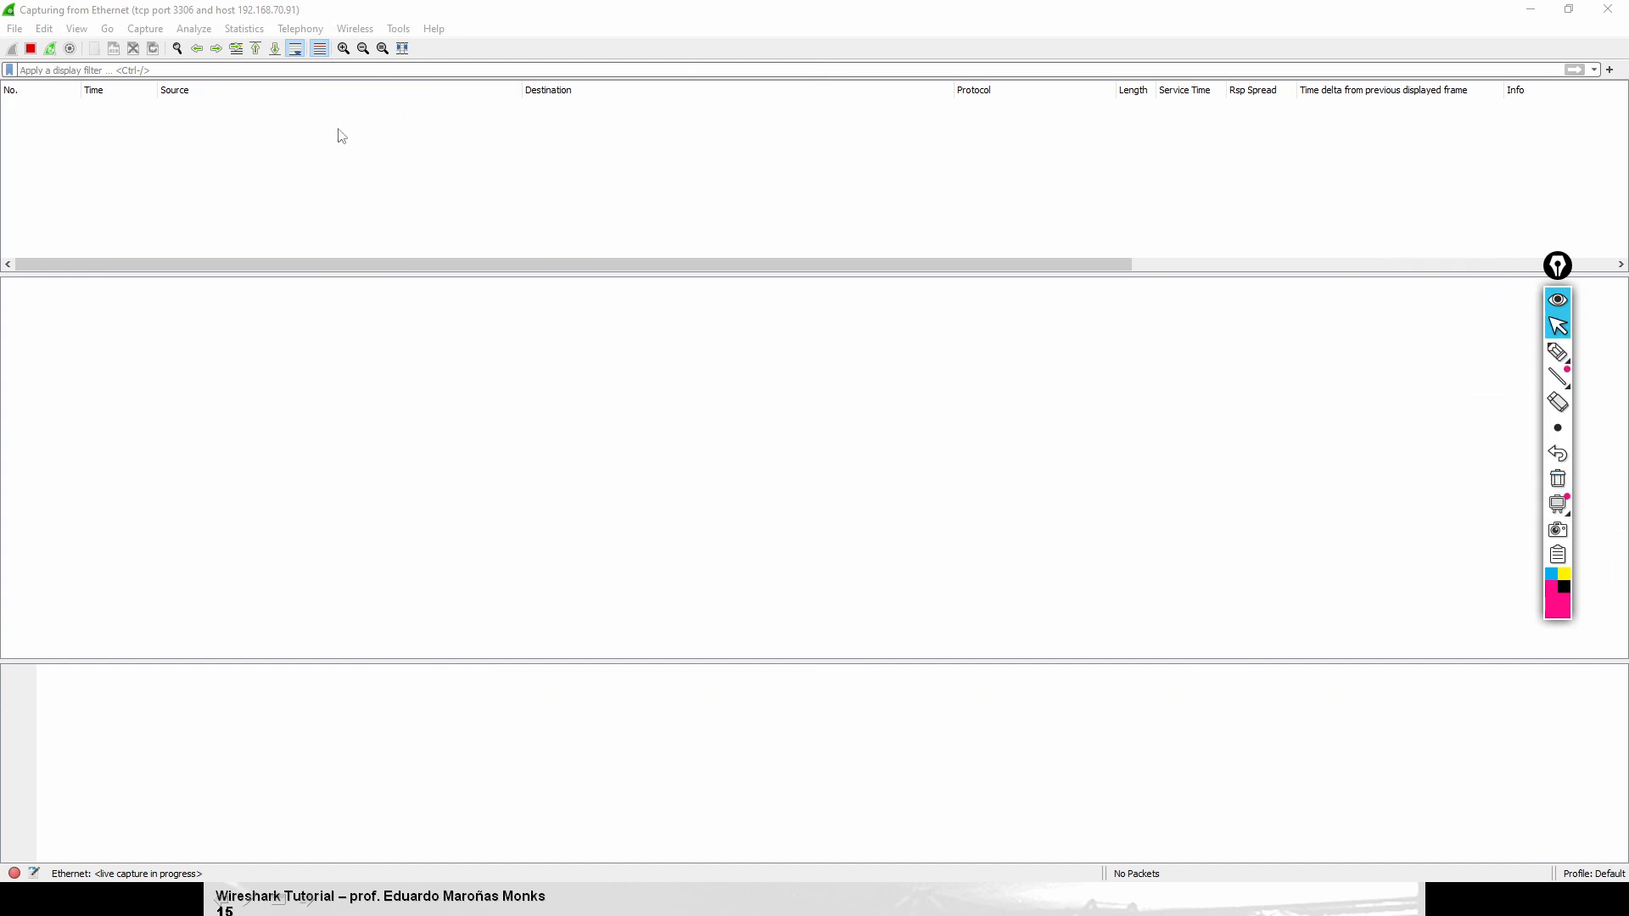
{"action": "left_click", "coordinate": [30, 49]}
{"action": "left_click", "coordinate": [940, 524]}
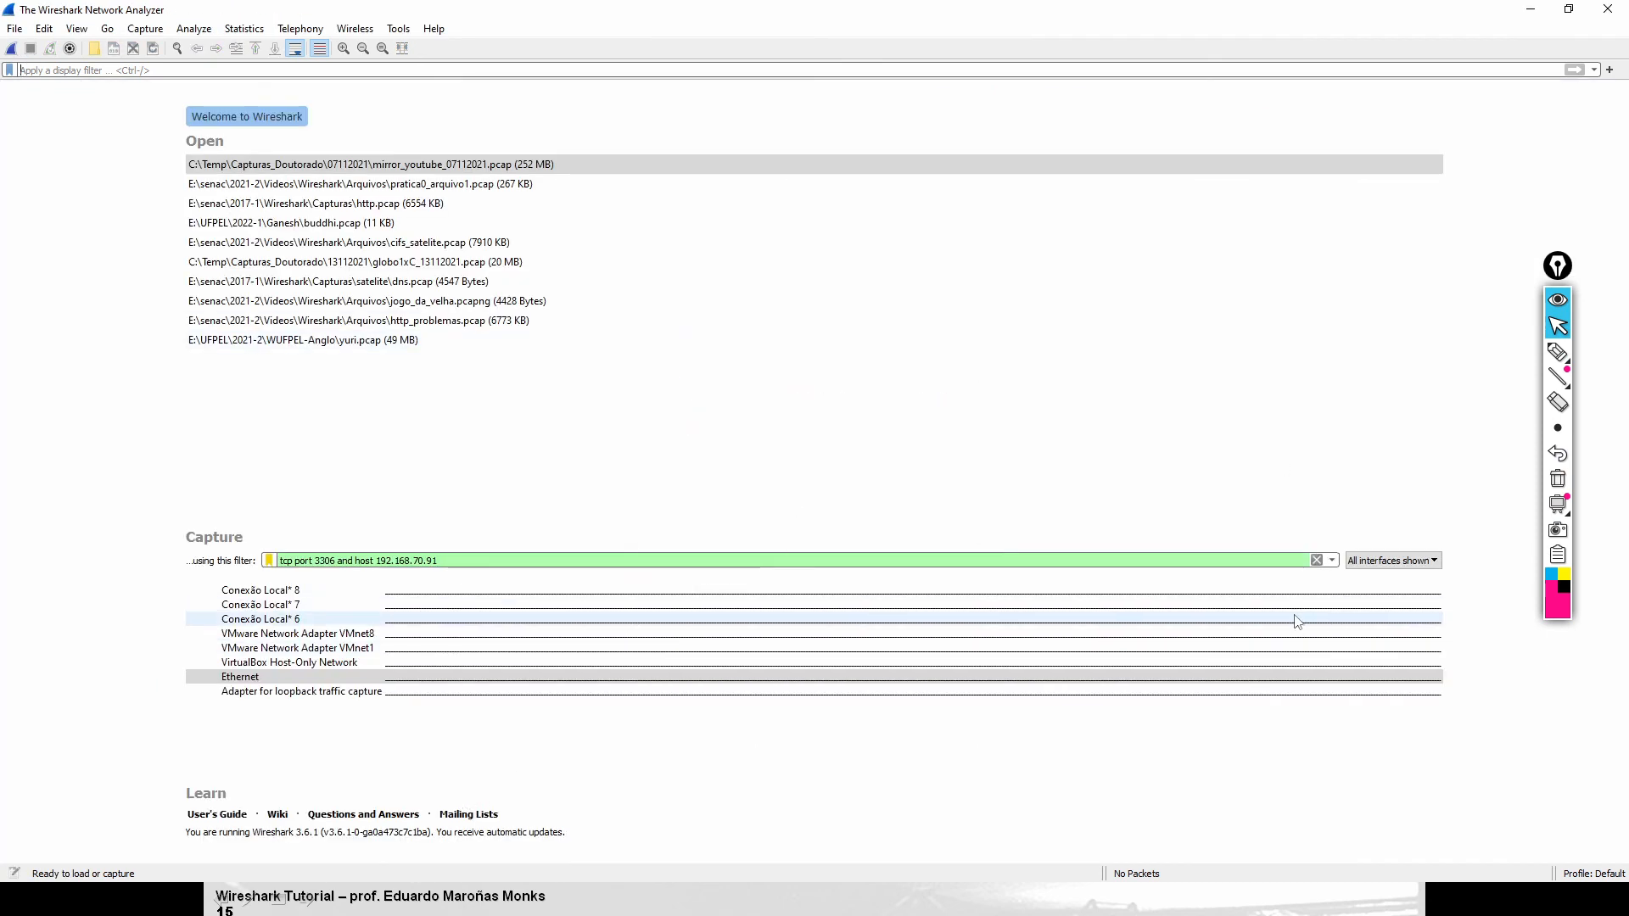
Clear the capture filter and start an unfiltered capture on the Ethernet interface, making the packet list pane taller
{"action": "left_click", "coordinate": [1317, 560]}
{"action": "left_click", "coordinate": [340, 676]}
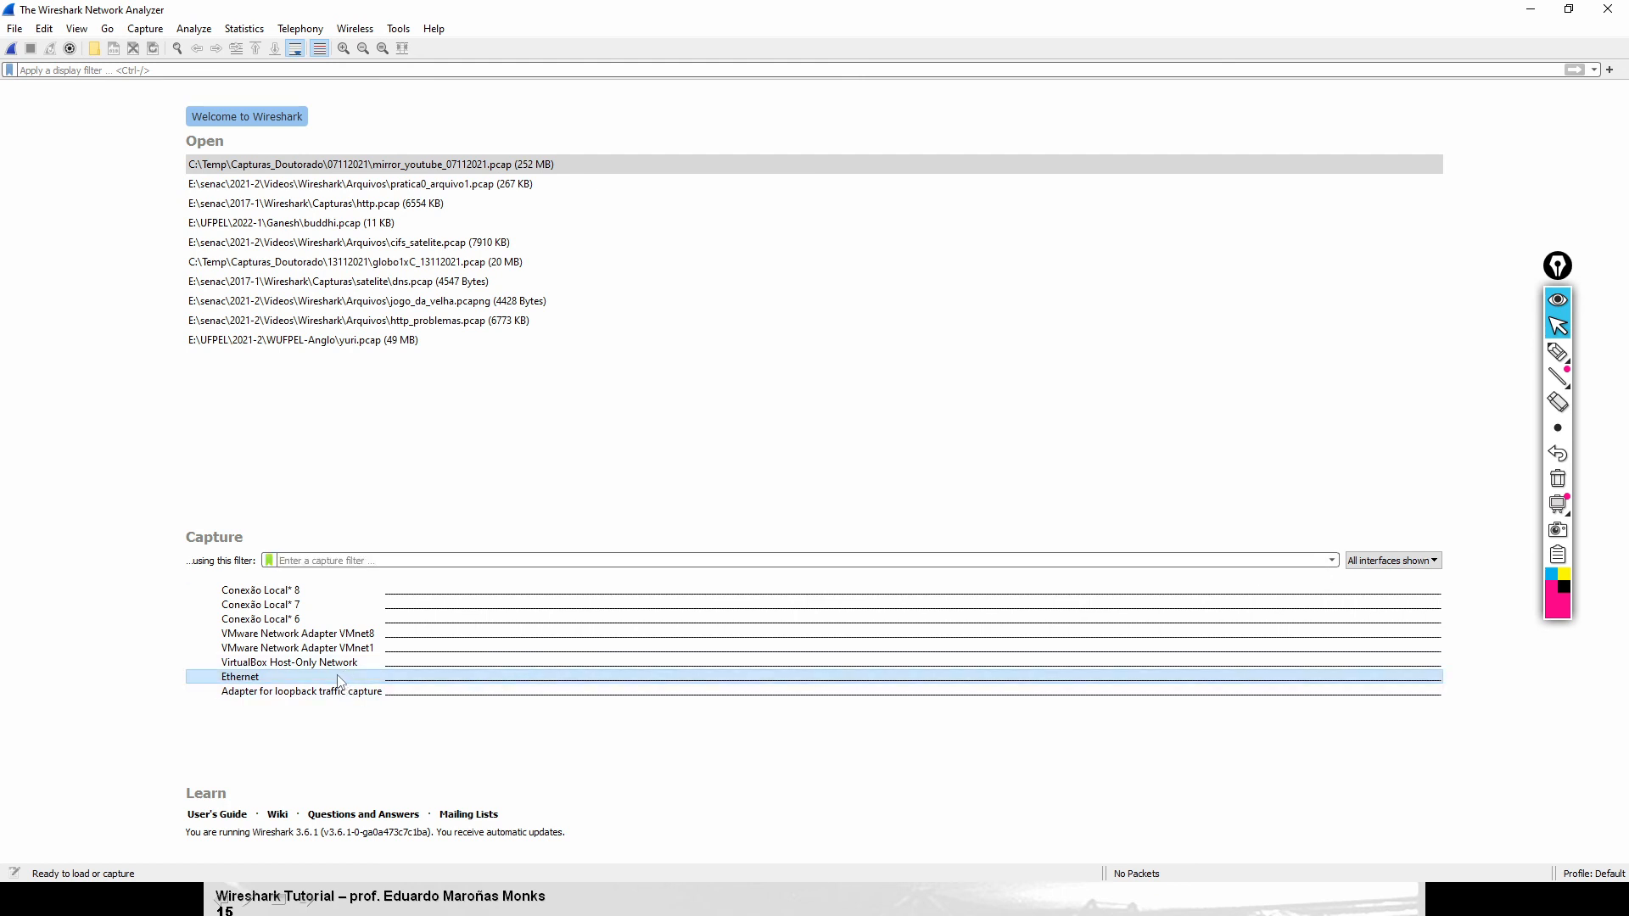
{"action": "double_click", "coordinate": [338, 677]}
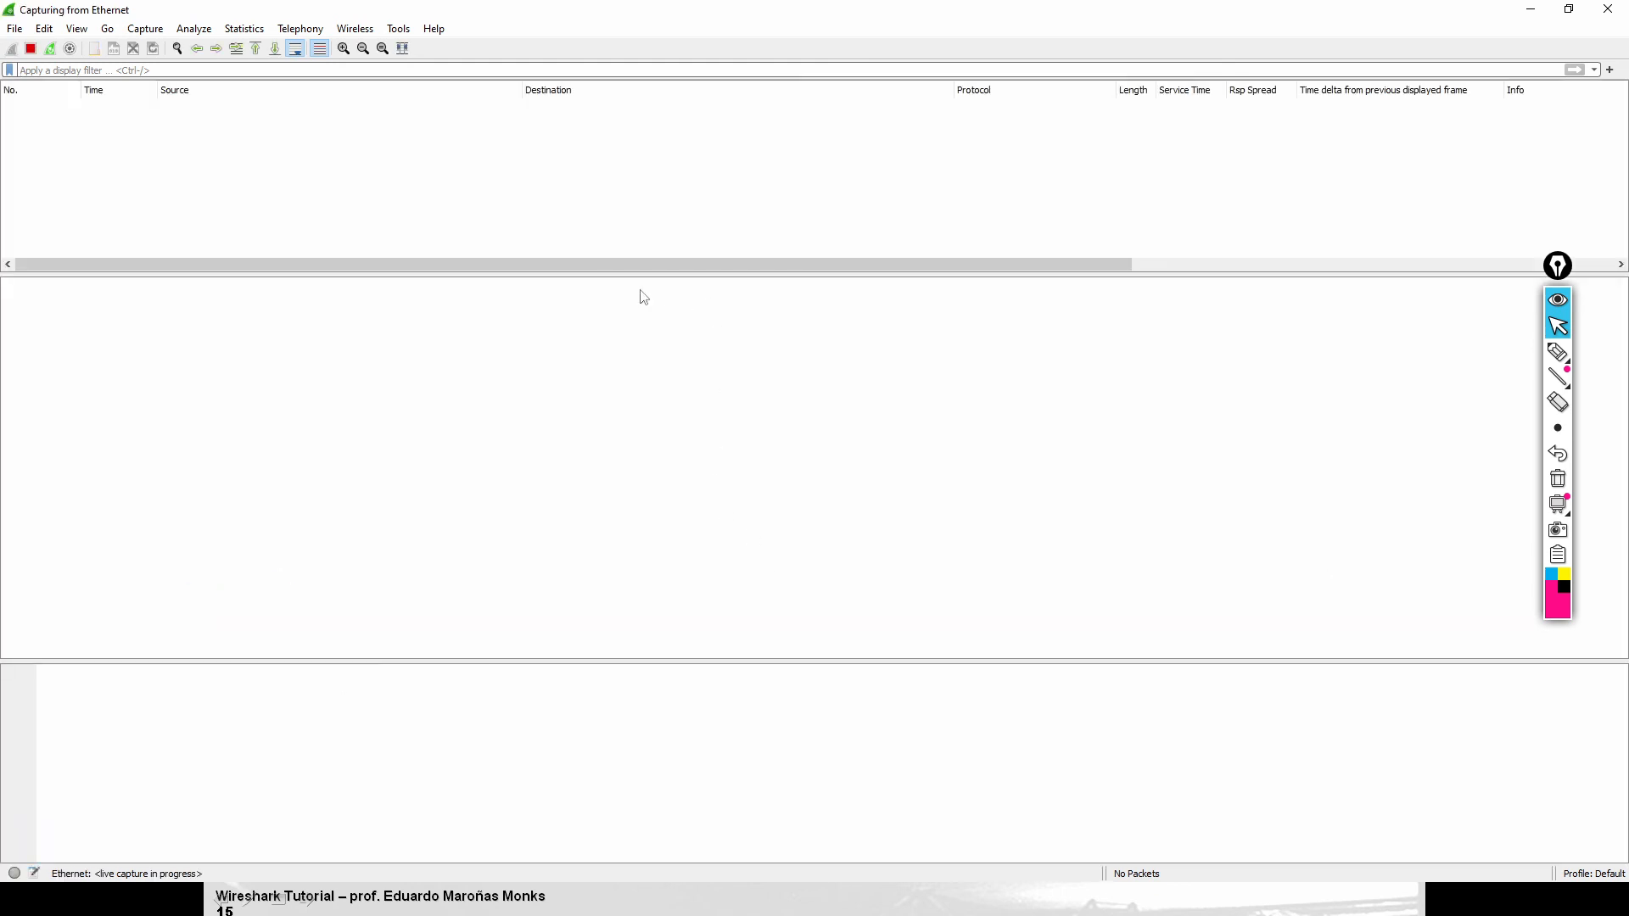
{"action": "left_click_drag", "start_coordinate": [593, 268], "coordinate": [587, 314]}
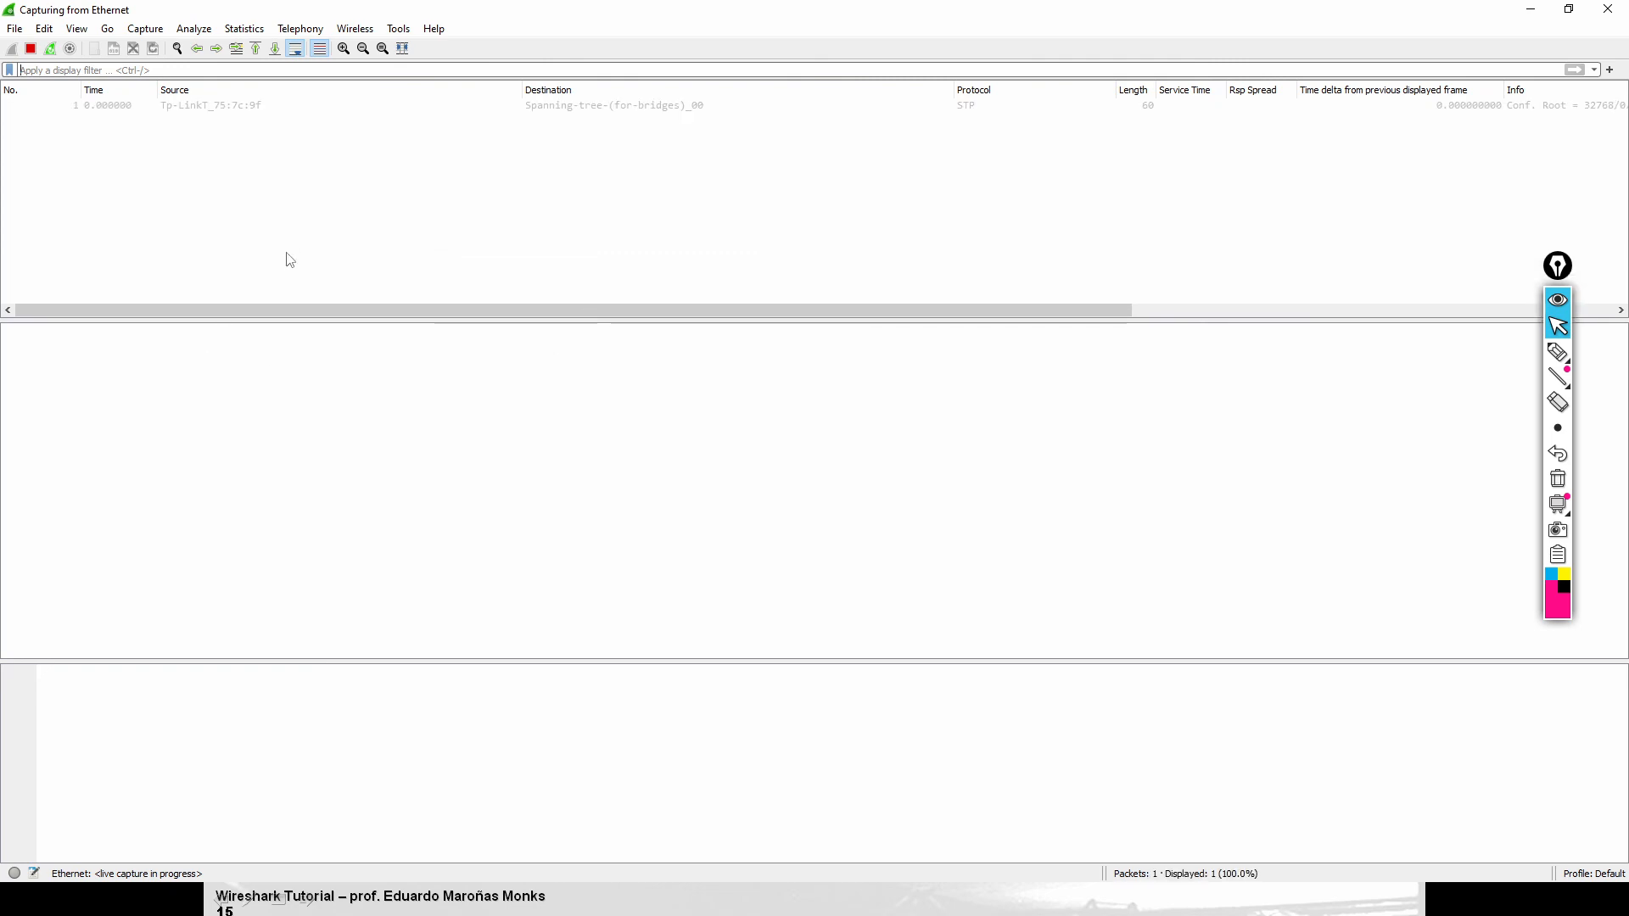
Mark the incoming TCP, DNS and UDP packets in the live capture with the pen
{"action": "left_click", "coordinate": [1558, 352]}
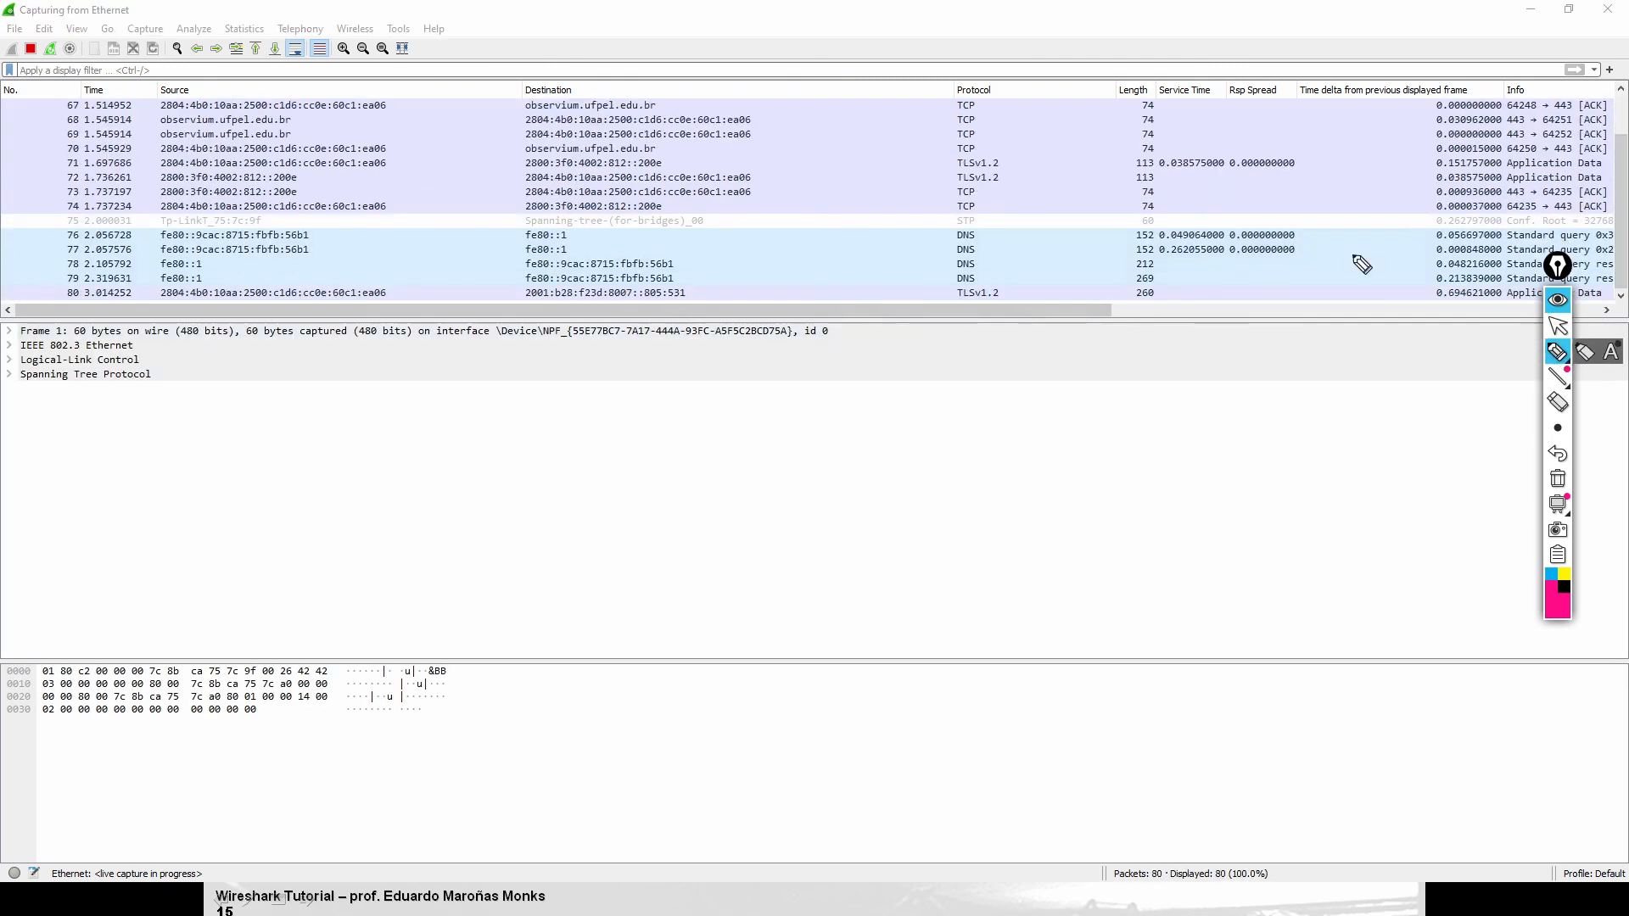
{"action": "left_click_drag", "start_coordinate": [1088, 133], "coordinate": [1061, 224]}
{"action": "left_click_drag", "start_coordinate": [968, 175], "coordinate": [810, 201]}
{"action": "left_click_drag", "start_coordinate": [1189, 258], "coordinate": [1232, 263]}
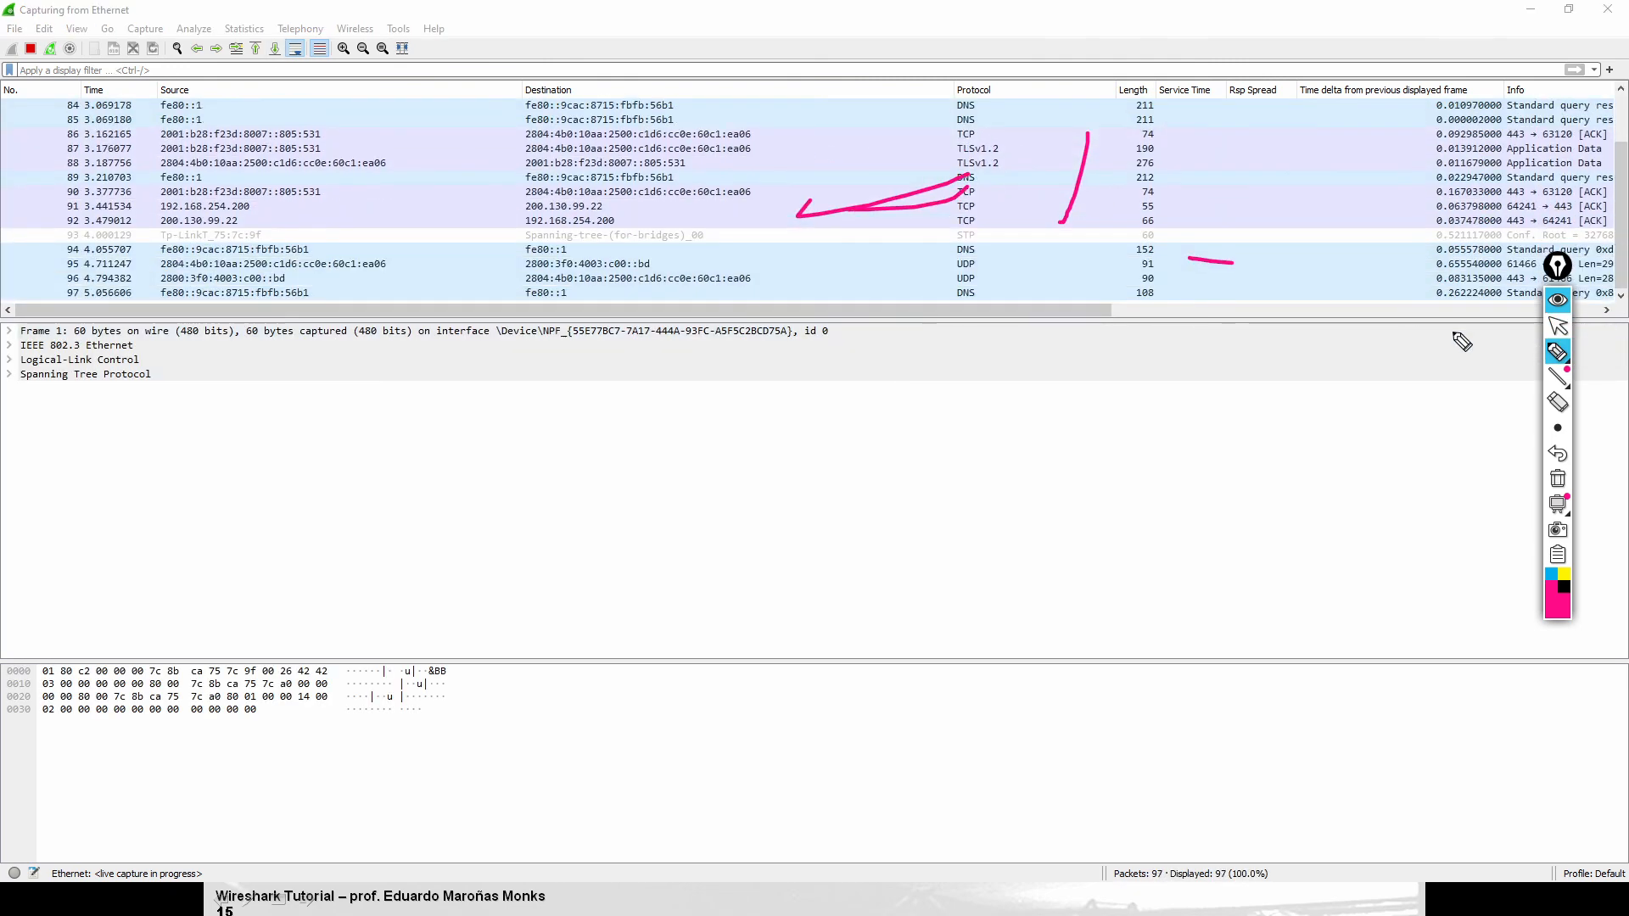
Erase the pen marks and stop the unfiltered Ethernet capture
{"action": "left_click", "coordinate": [1559, 326]}
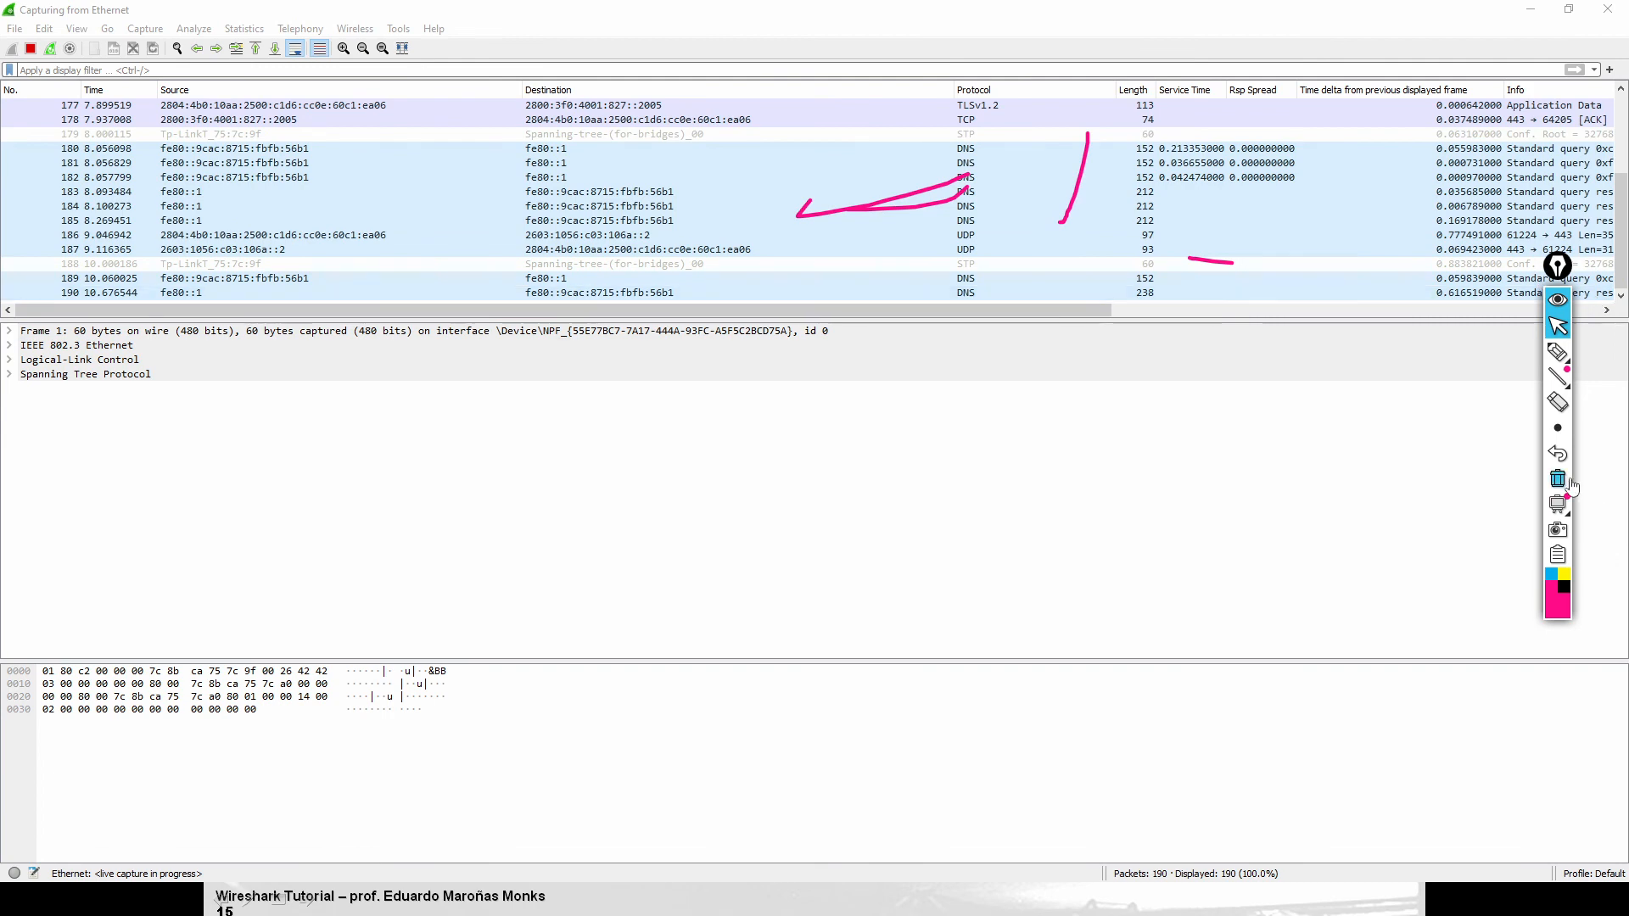
{"action": "left_click", "coordinate": [1558, 479]}
{"action": "left_click", "coordinate": [31, 48]}
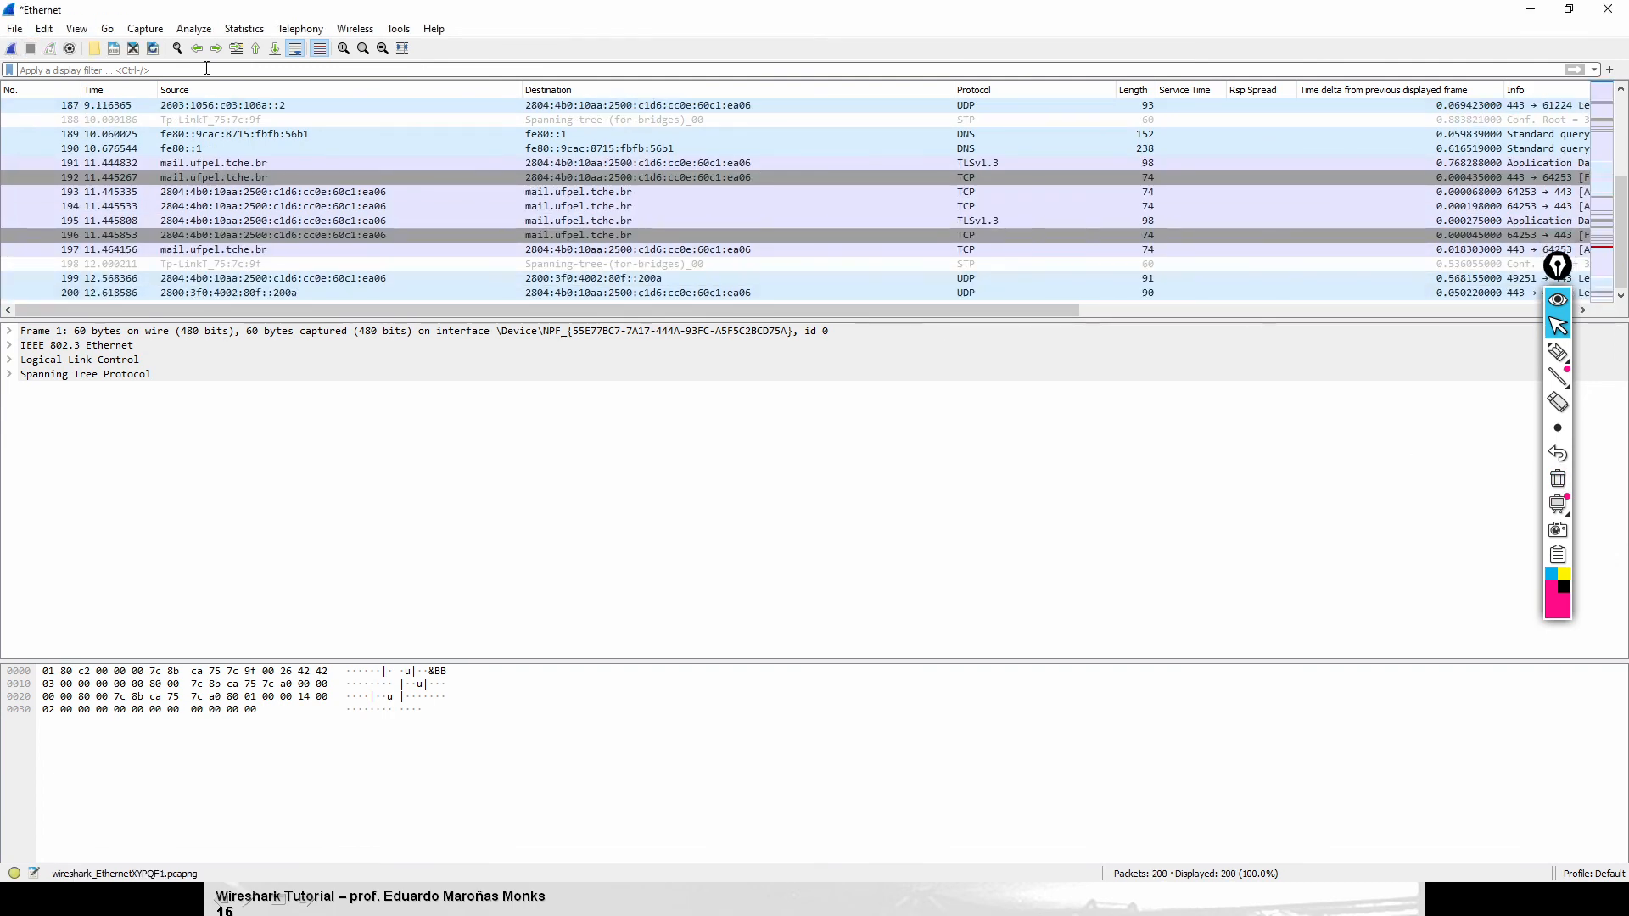
Check the captured packets with the saved display filter tcp.port==3306 and ip.addr==192.168.70.91, and clear it again
{"action": "left_click", "coordinate": [10, 71]}
{"action": "left_click", "coordinate": [93, 469]}
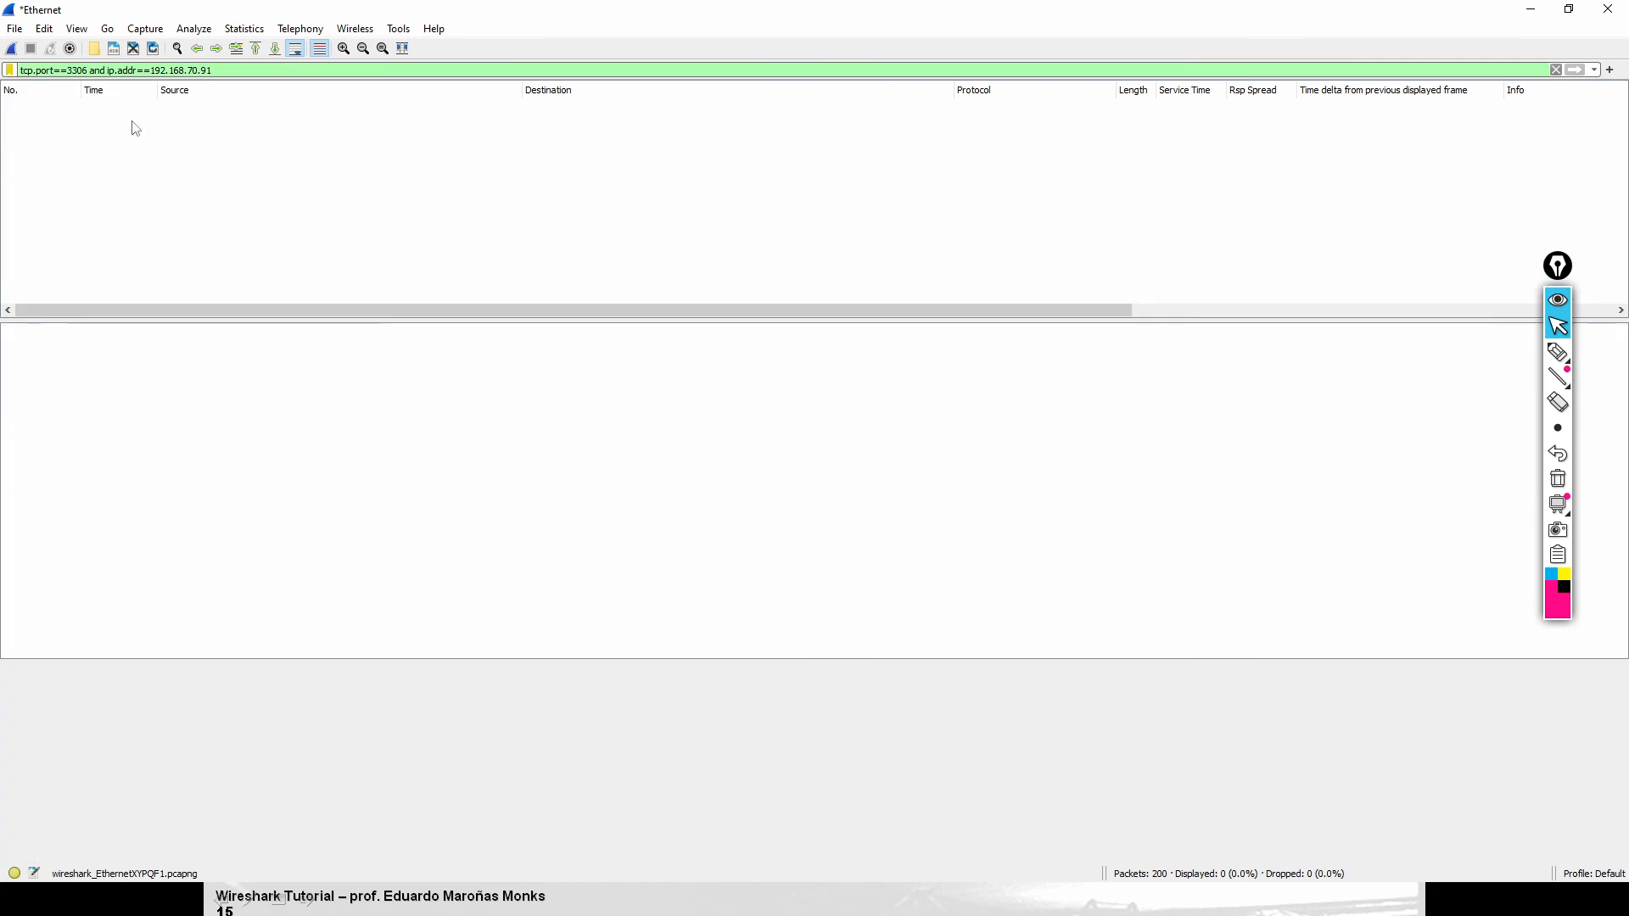
{"action": "left_click", "coordinate": [1557, 69]}
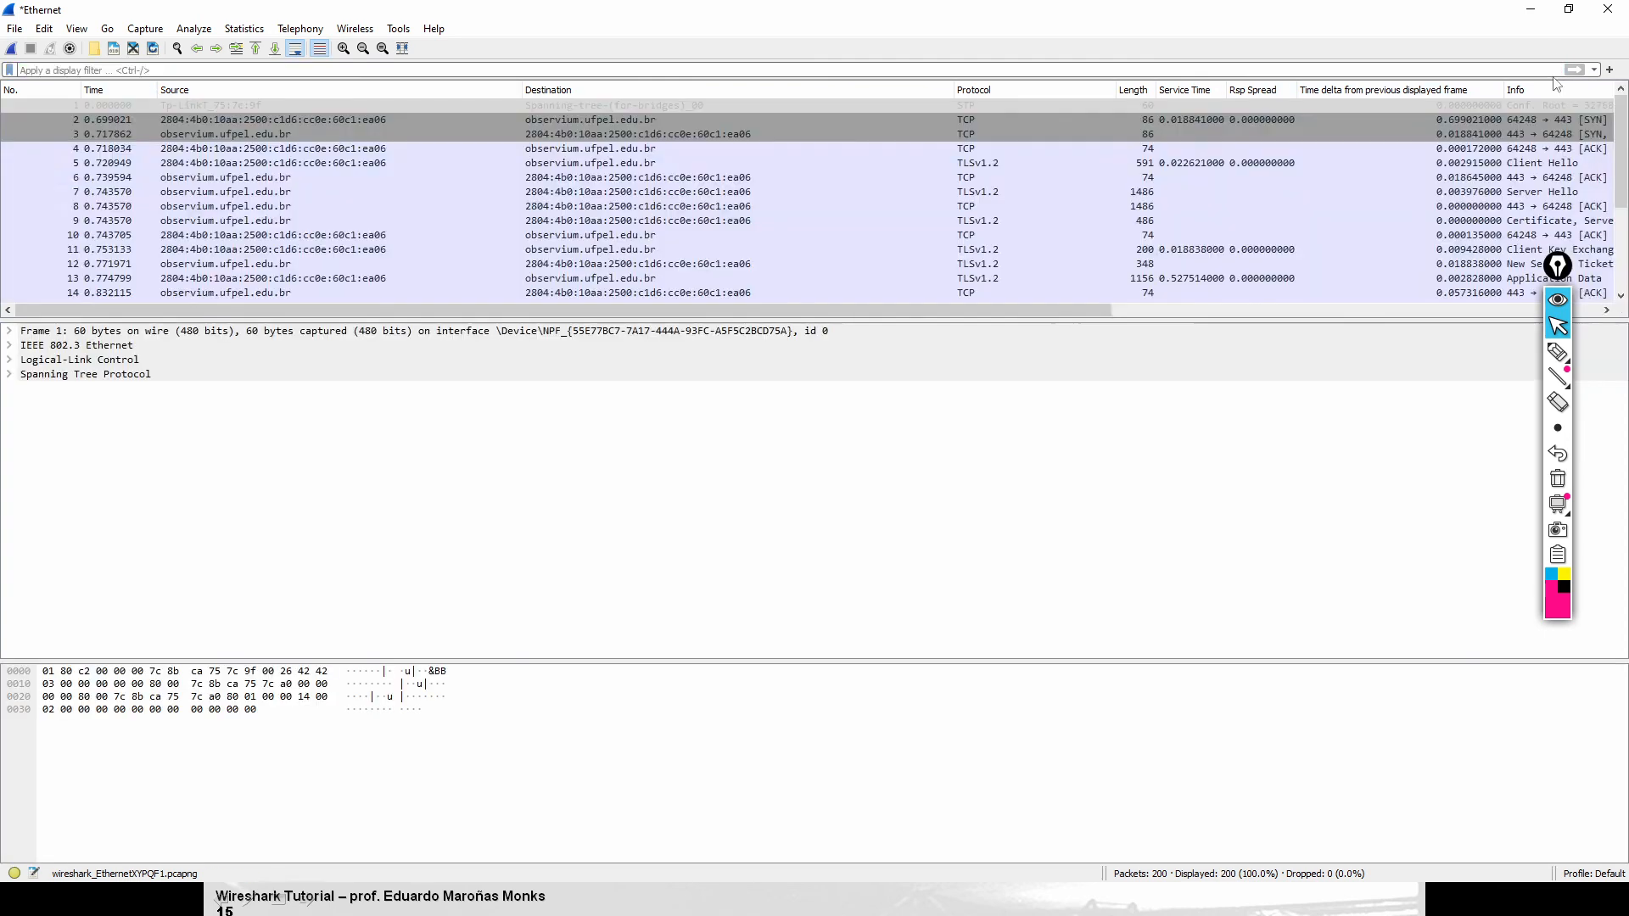
Draw a long downward arrow and a cross over the unfiltered capture with the pen, and erase the marks
{"action": "left_click", "coordinate": [1558, 351]}
{"action": "left_click_drag", "start_coordinate": [1152, 161], "coordinate": [1129, 537]}
{"action": "left_click_drag", "start_coordinate": [1145, 508], "coordinate": [1130, 536]}
{"action": "left_click_drag", "start_coordinate": [1090, 493], "coordinate": [1130, 536]}
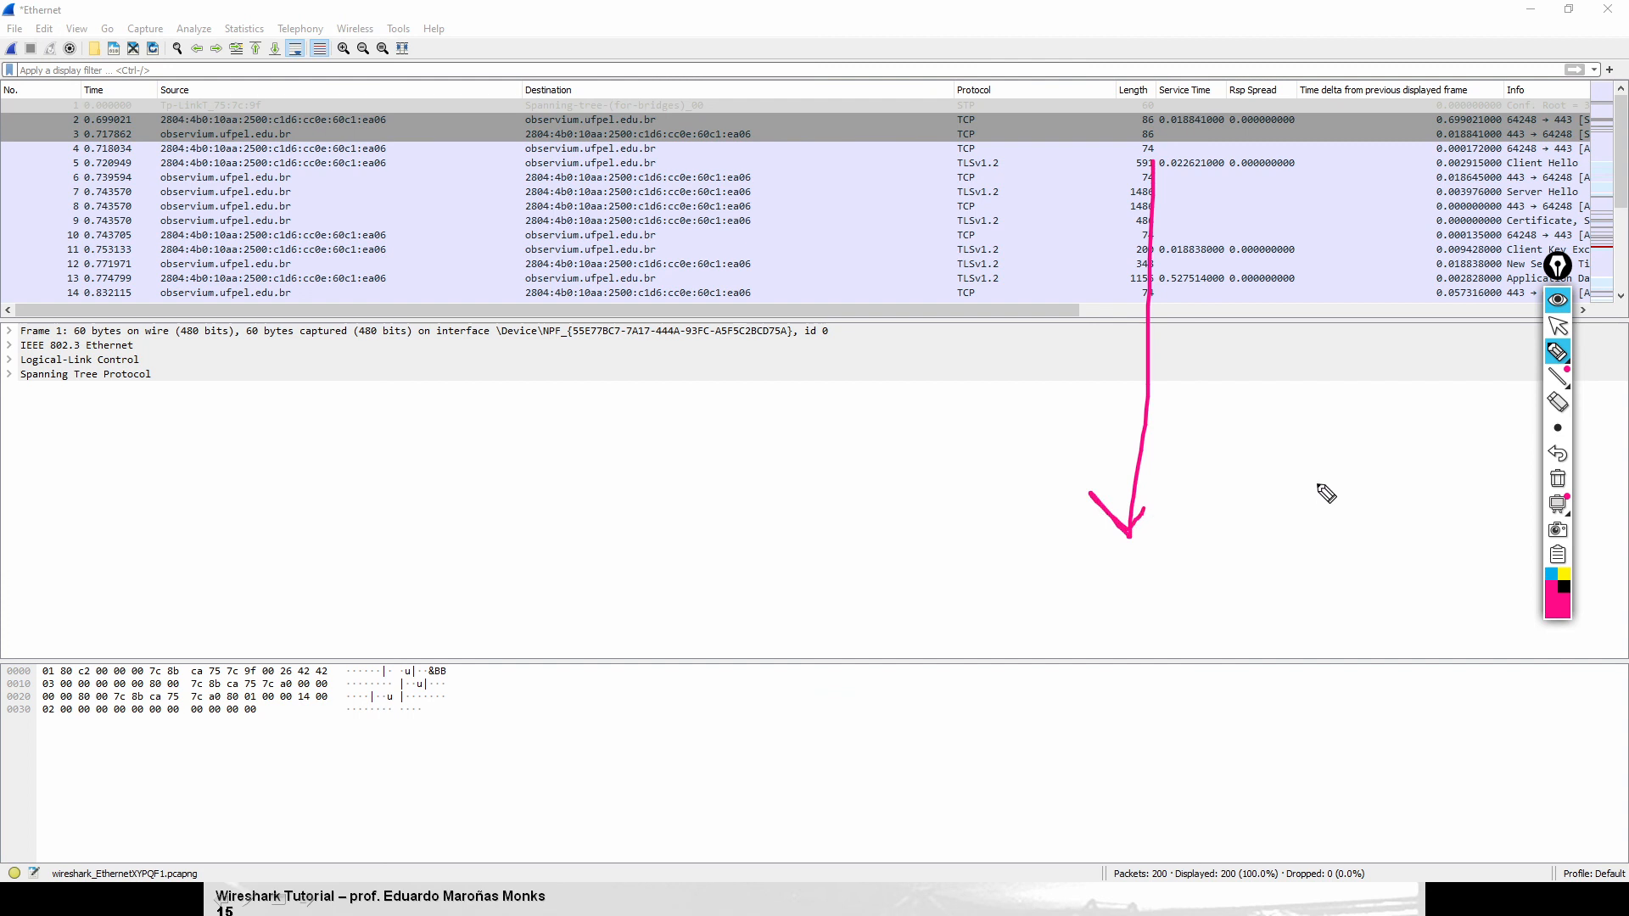
{"action": "left_click_drag", "start_coordinate": [1283, 413], "coordinate": [1212, 495]}
{"action": "left_click_drag", "start_coordinate": [1212, 416], "coordinate": [1374, 555]}
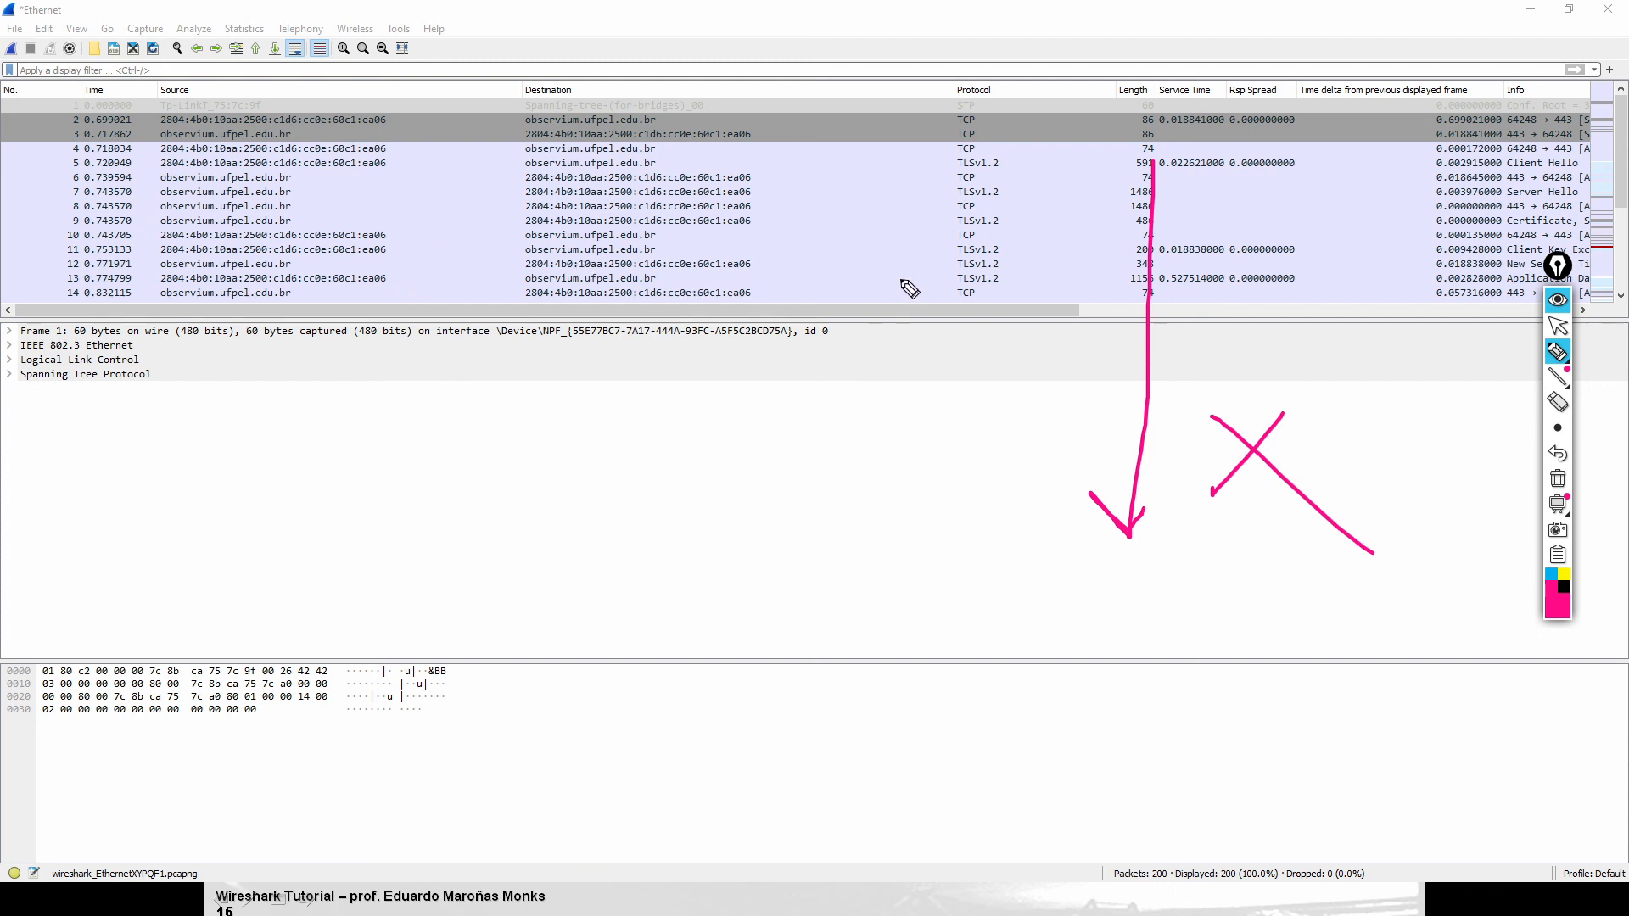
{"action": "left_click_drag", "start_coordinate": [149, 68], "coordinate": [177, 64]}
{"action": "left_click", "coordinate": [1560, 482]}
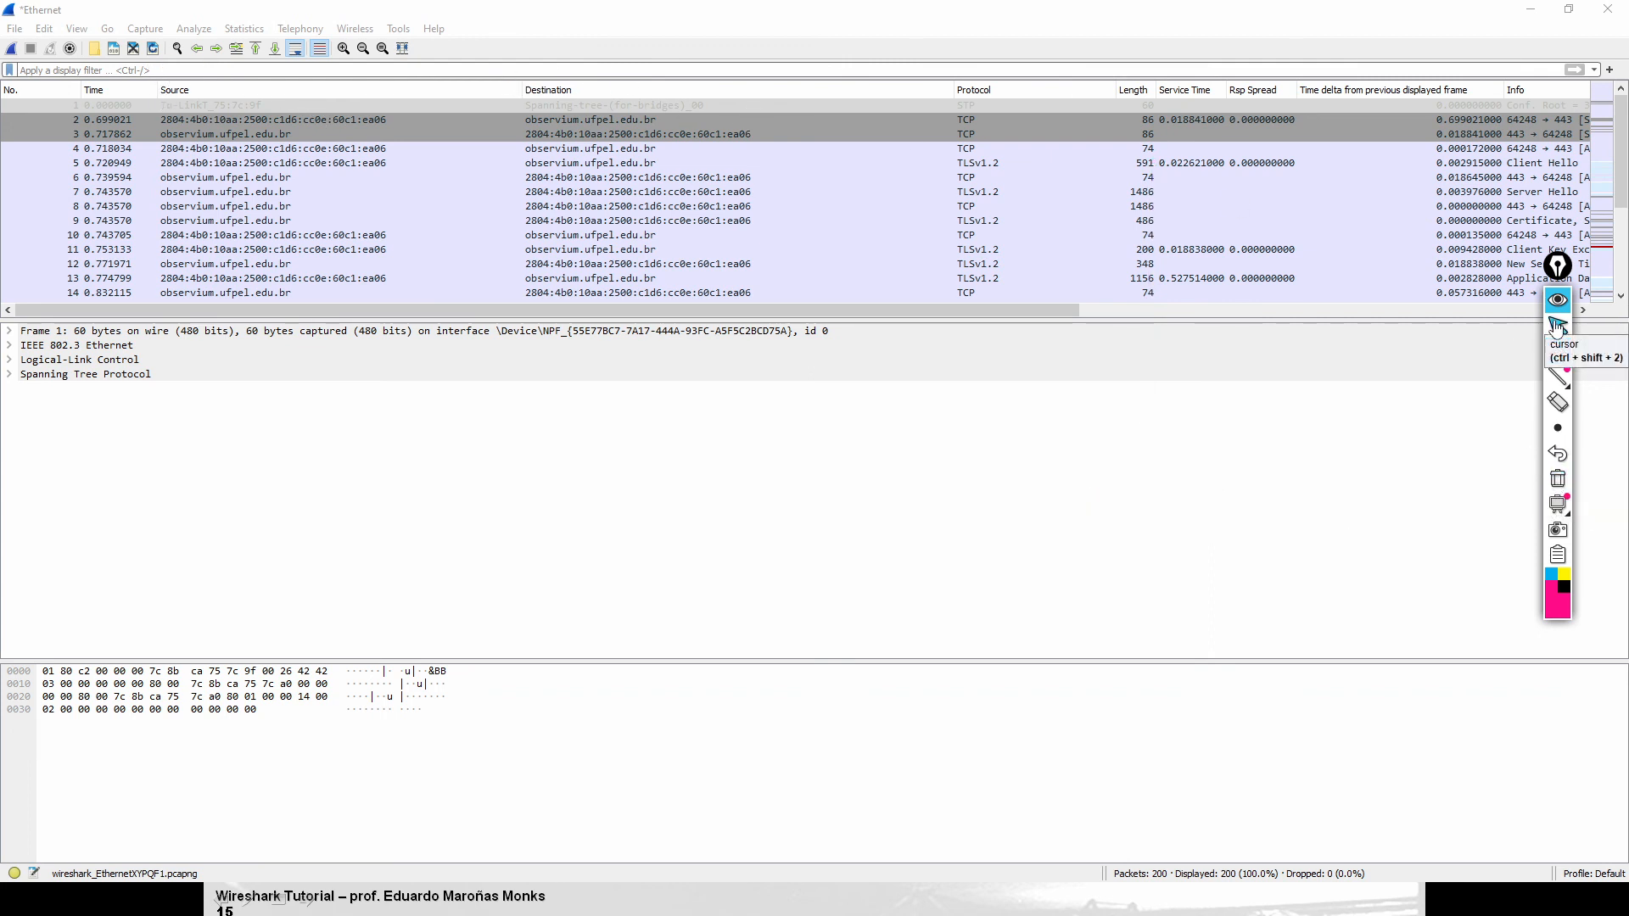
{"action": "left_click", "coordinate": [1558, 327]}
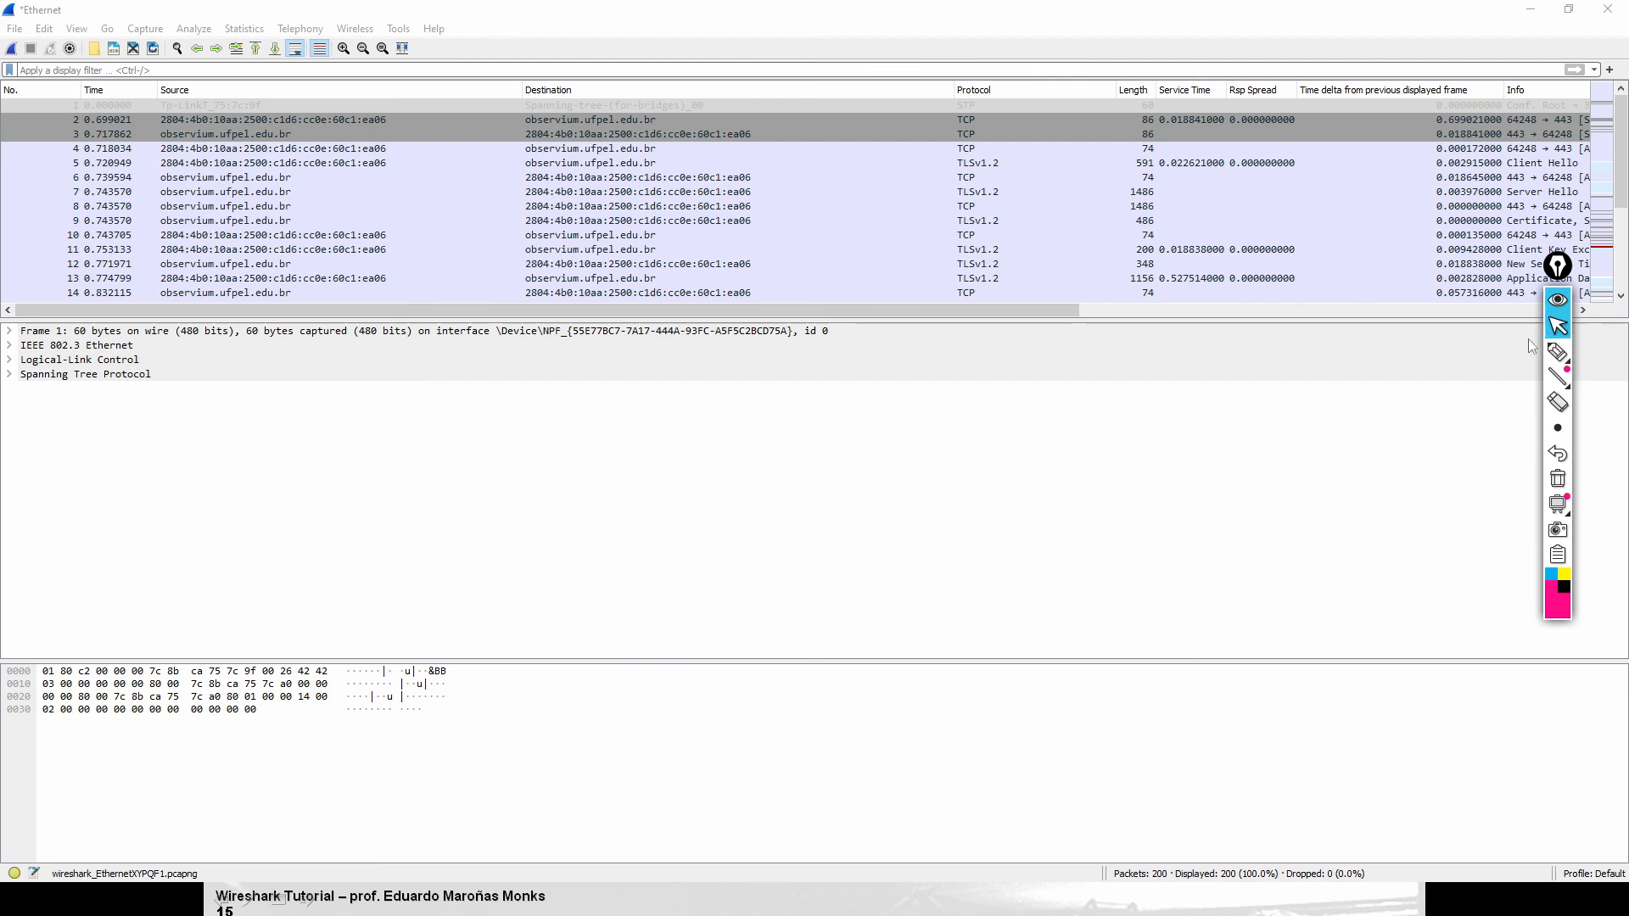
Switch to the slide presentation and advance from the bibliographic references to the AULA 3 slide
{"action": "left_click", "coordinate": [1027, 911]}
{"action": "left_click", "coordinate": [1198, 437]}
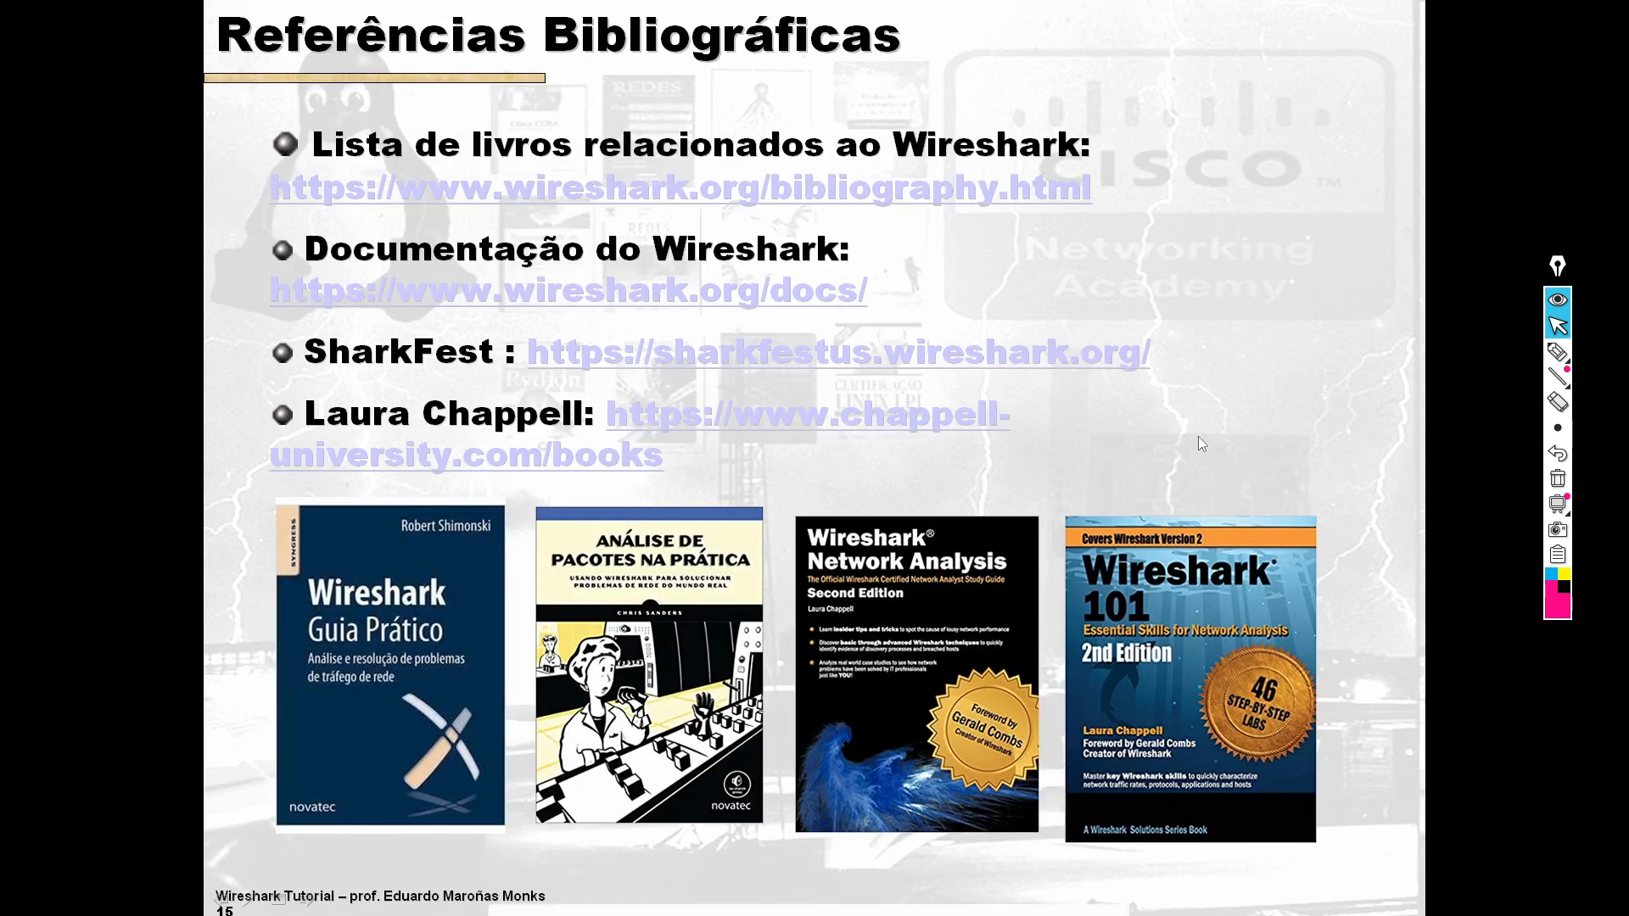
{"action": "left_click", "coordinate": [1198, 436]}
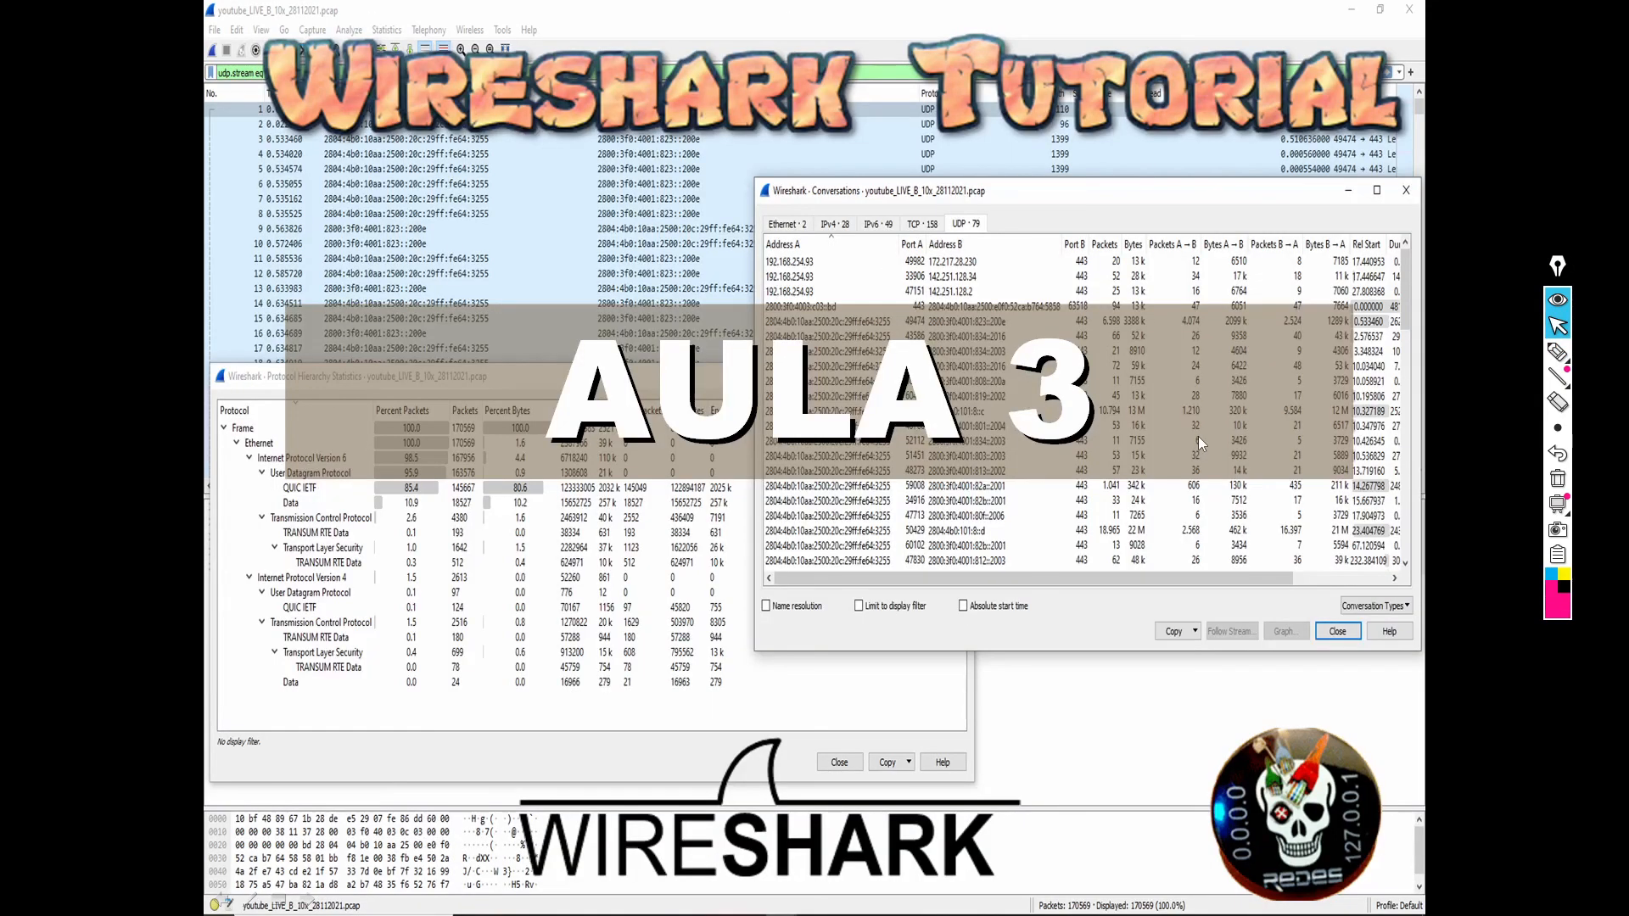